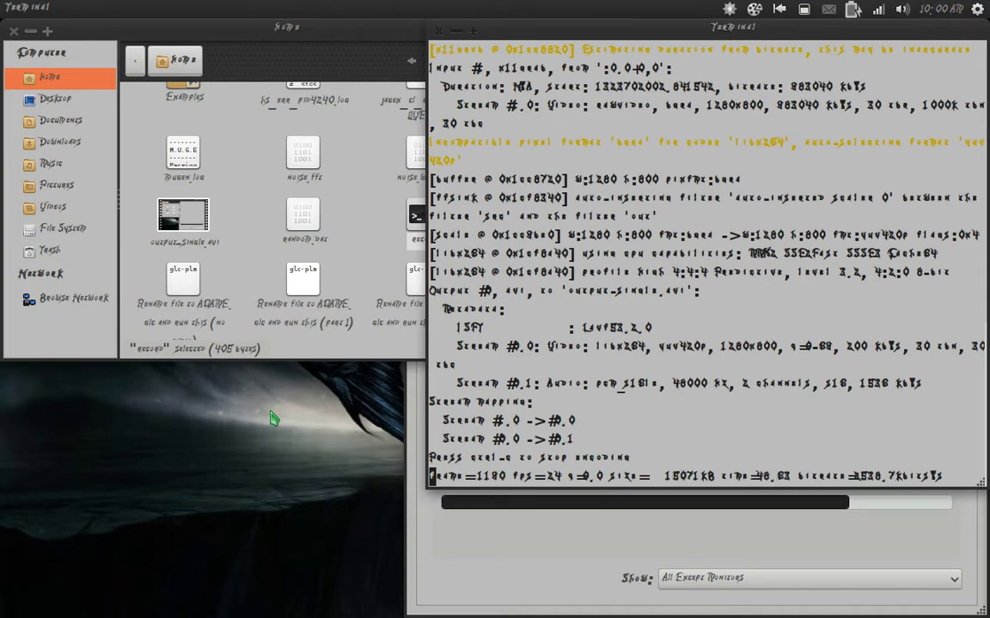
# Switch to Chromium and view the MyUnity article's install commands, highlighting the sudo add-apt-repository ppa:myunity/ppa line.
pyautogui.hotkey('alt', 'Tab')
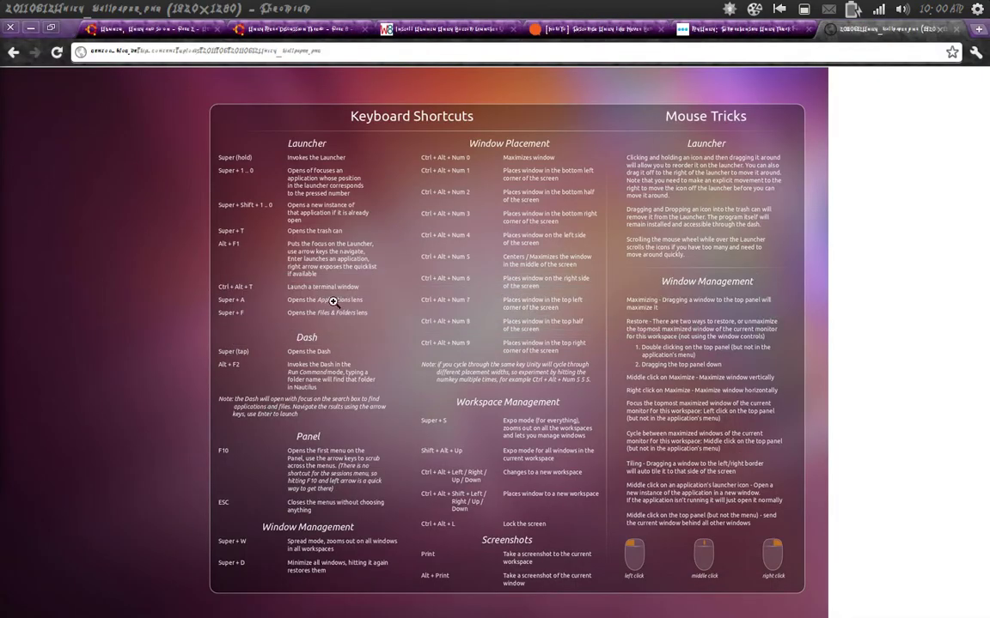
pyautogui.click(701, 32)
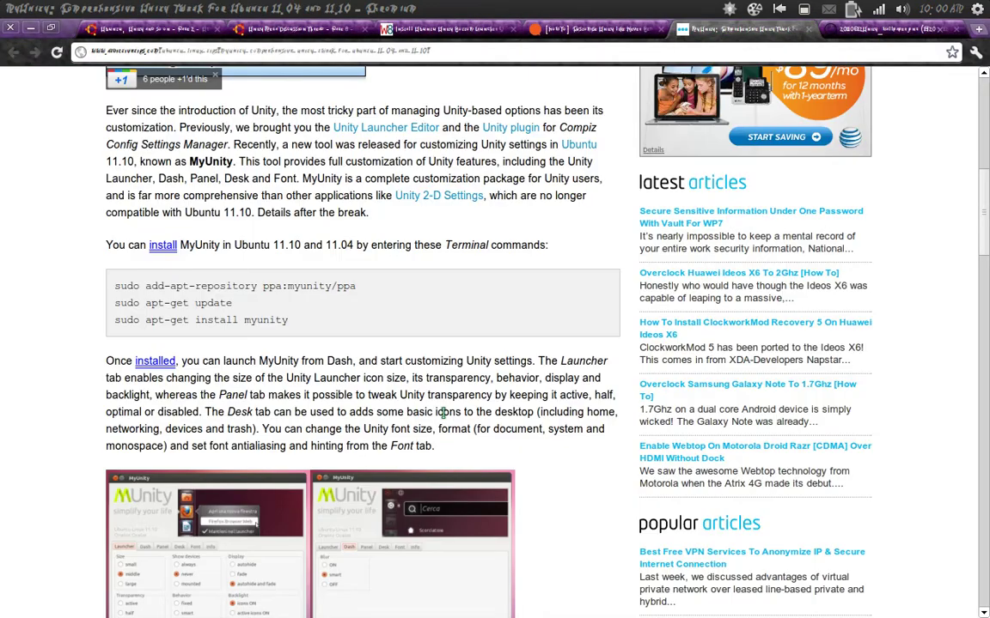
pyautogui.moveTo(389, 283); pyautogui.dragTo(77, 277)
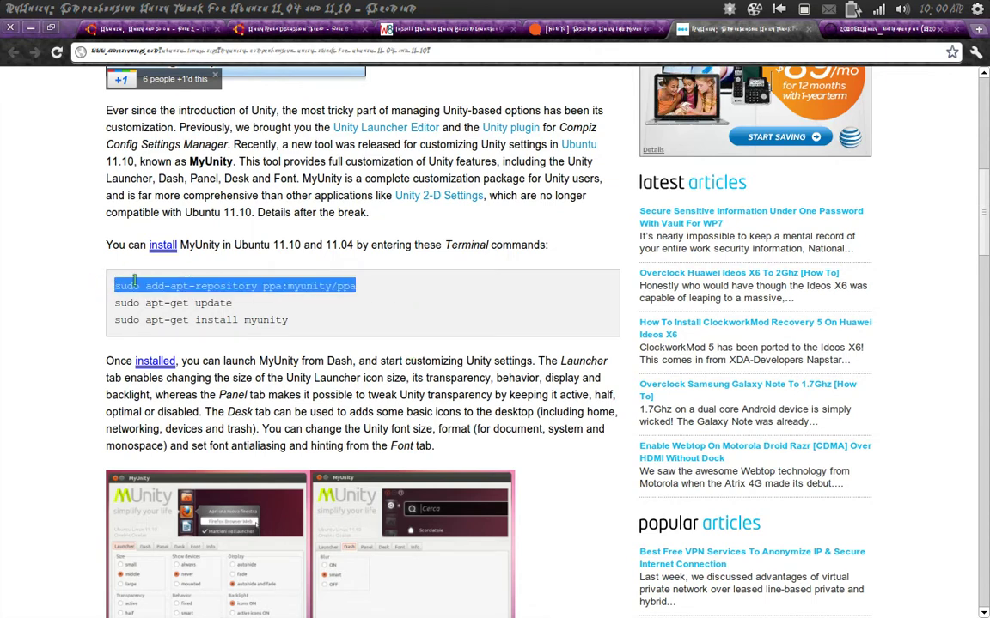
pyautogui.rightClick(157, 290)
pyautogui.click(151, 292)
pyautogui.rightClick(150, 295)
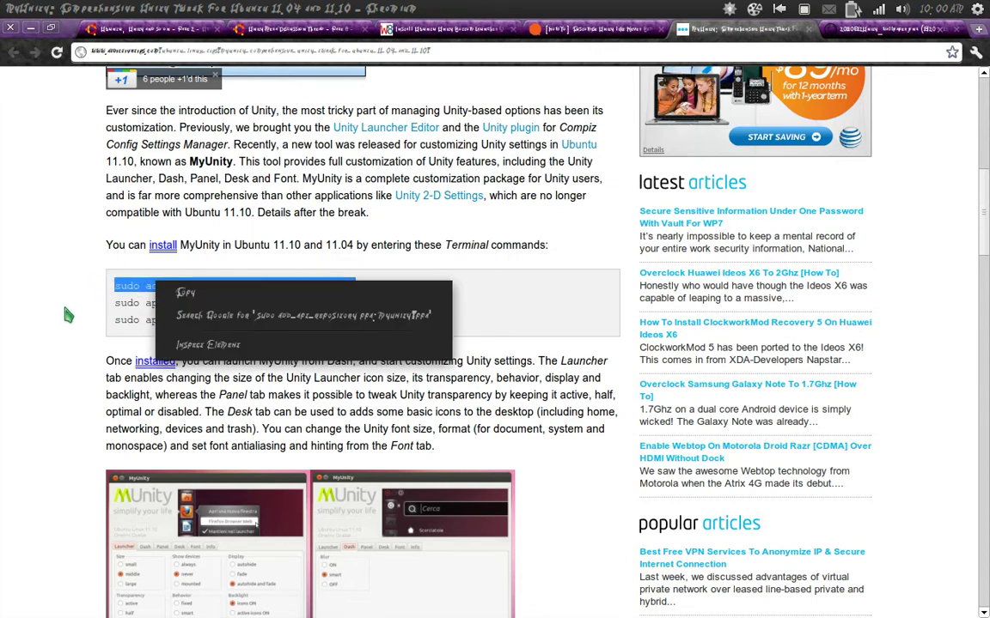
pyautogui.click(69, 314)
pyautogui.click(299, 332)
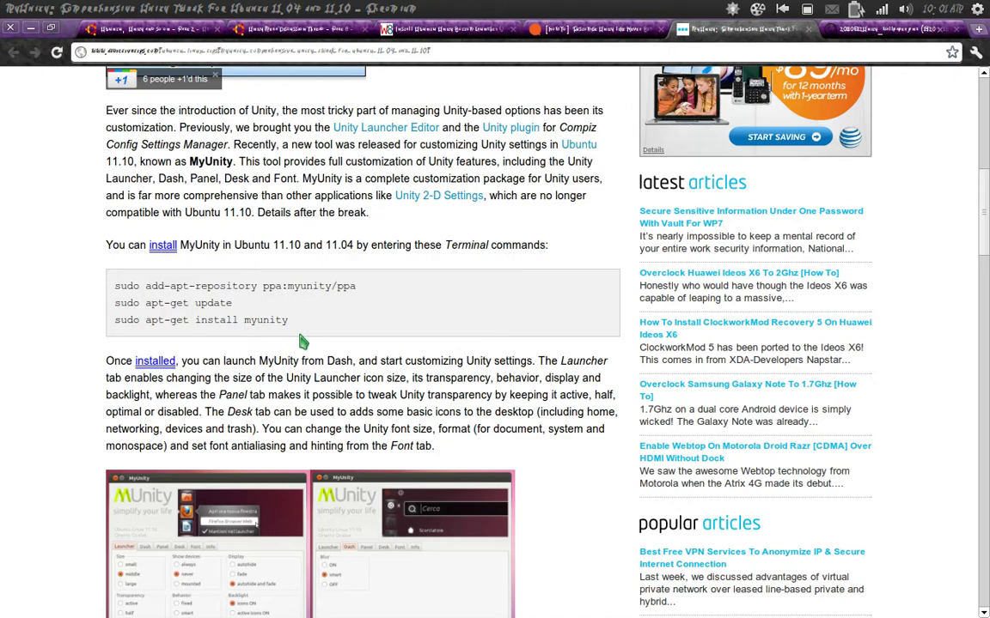
# Leave the browser and launch MyUnity by searching the Dash for "myu".
pyautogui.hotkey('alt', 'Tab')
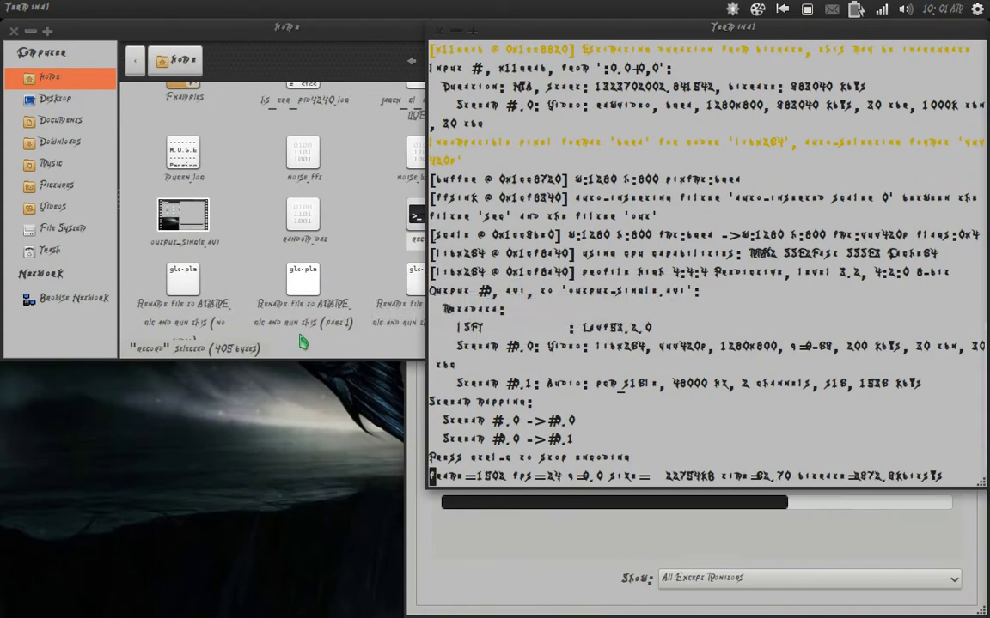
pyautogui.press('super')
pyautogui.write('myu')
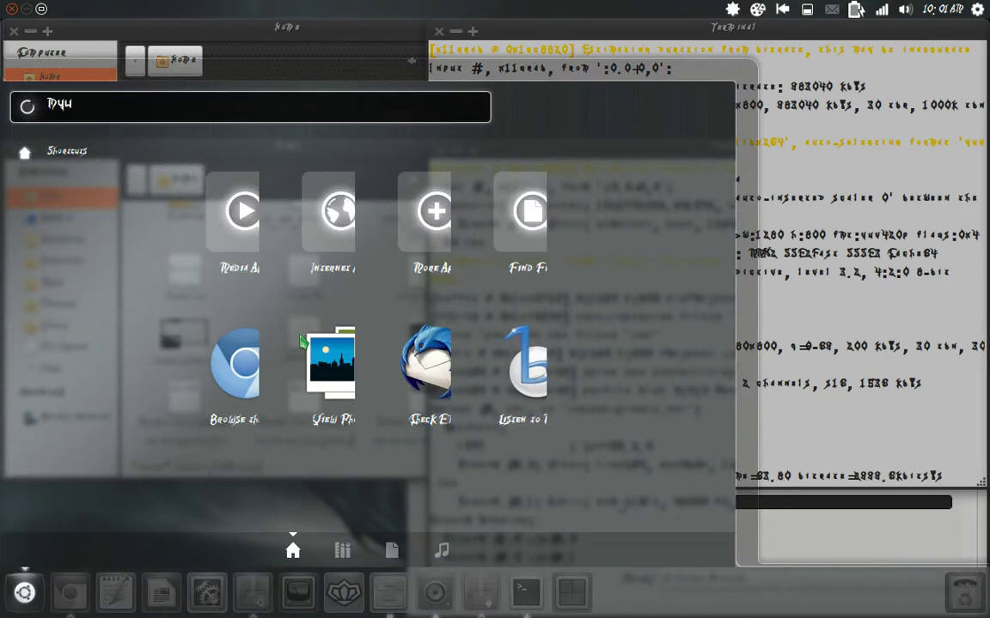
pyautogui.press('Return')
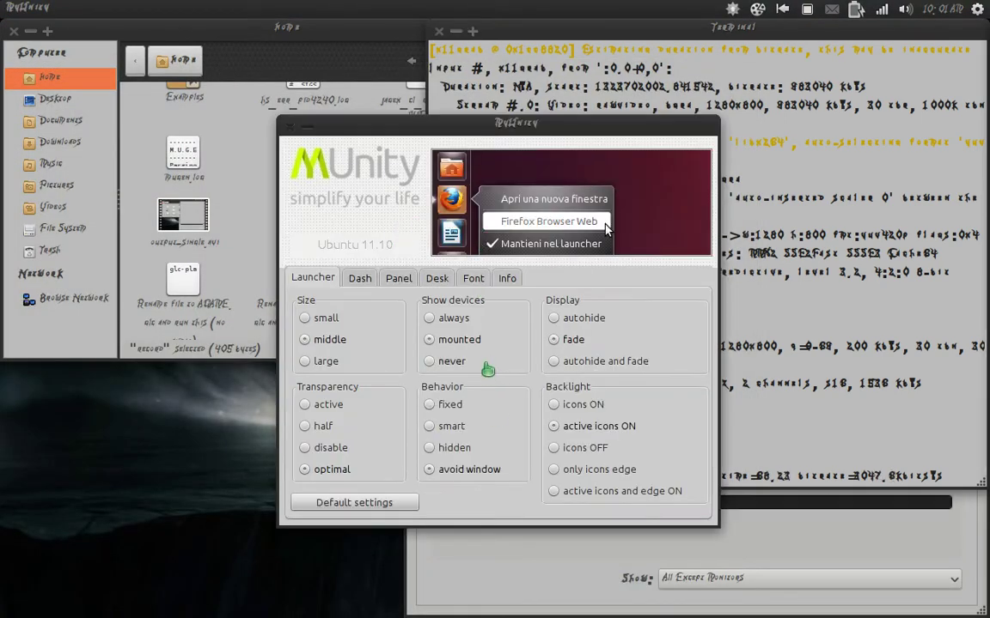
# Reveal the bottom launcher, review MyUnity's Launcher options such as the icon size, and close MyUnity.
pyautogui.moveTo(550, 611)
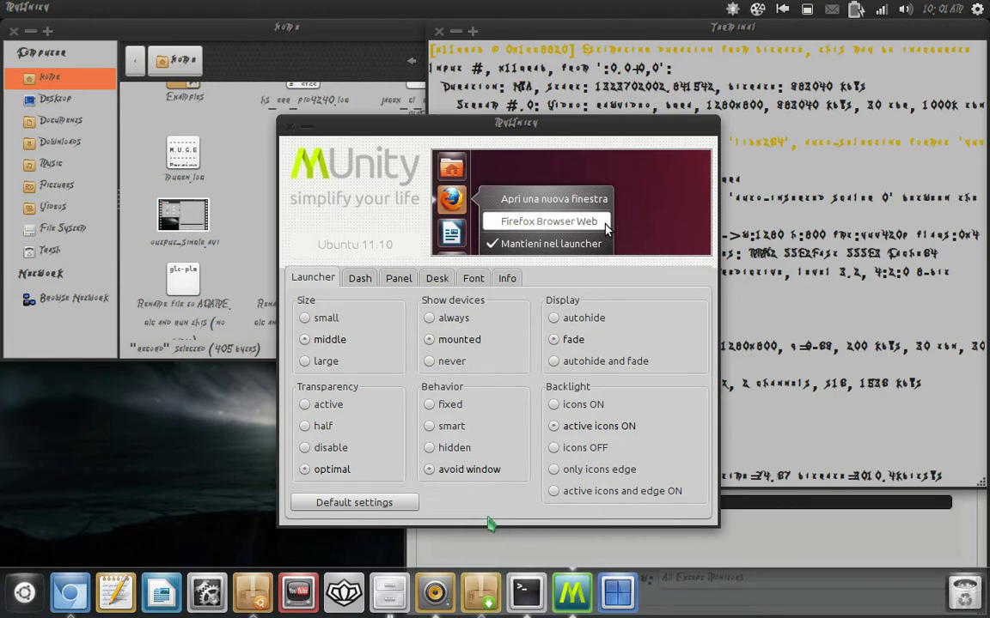
pyautogui.click(306, 318)
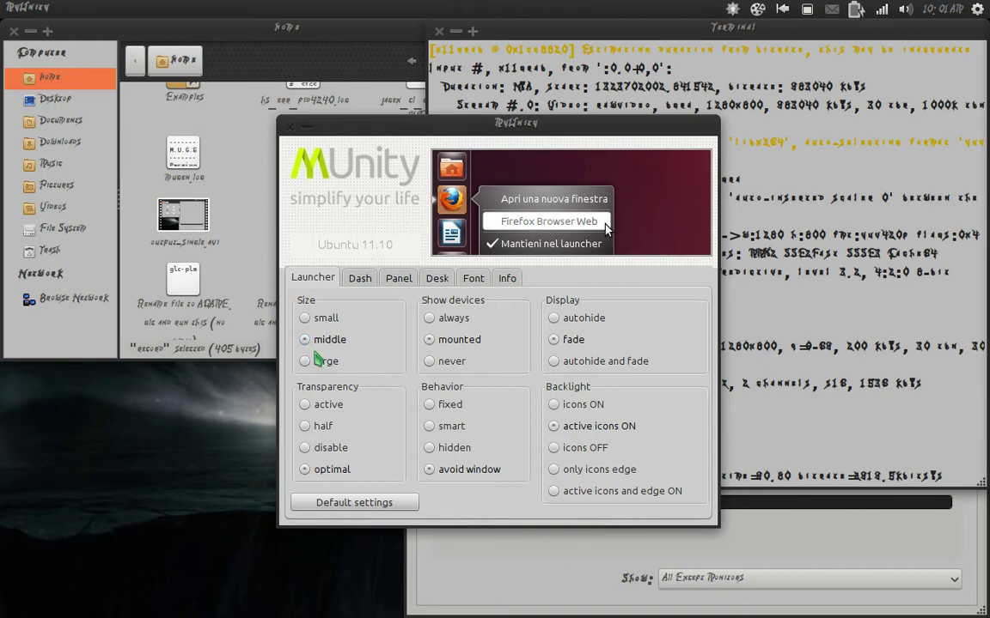
pyautogui.click(290, 128)
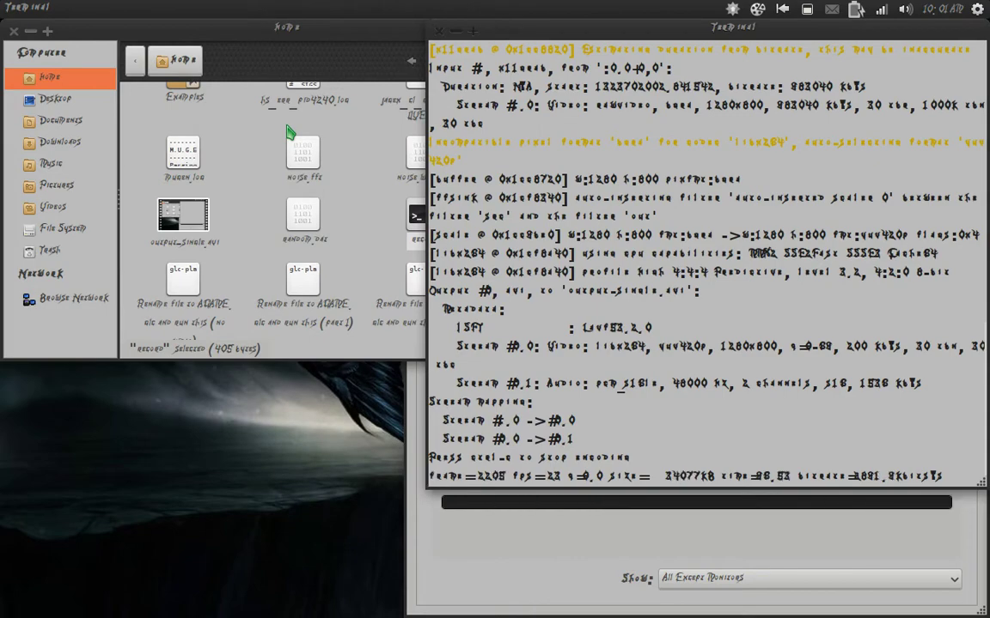
# Switch to Chromium's bottom Unity launcher article and examine the full Unity Plugin Rotated install commands, highlighting the whole block.
pyautogui.hotkey('alt', 'Tab')
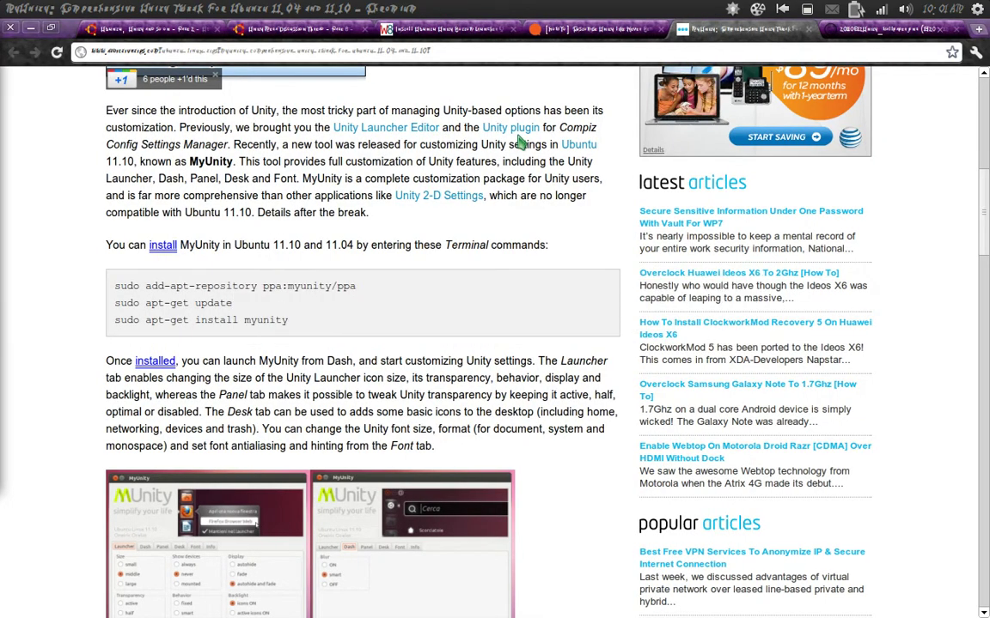
pyautogui.click(450, 29)
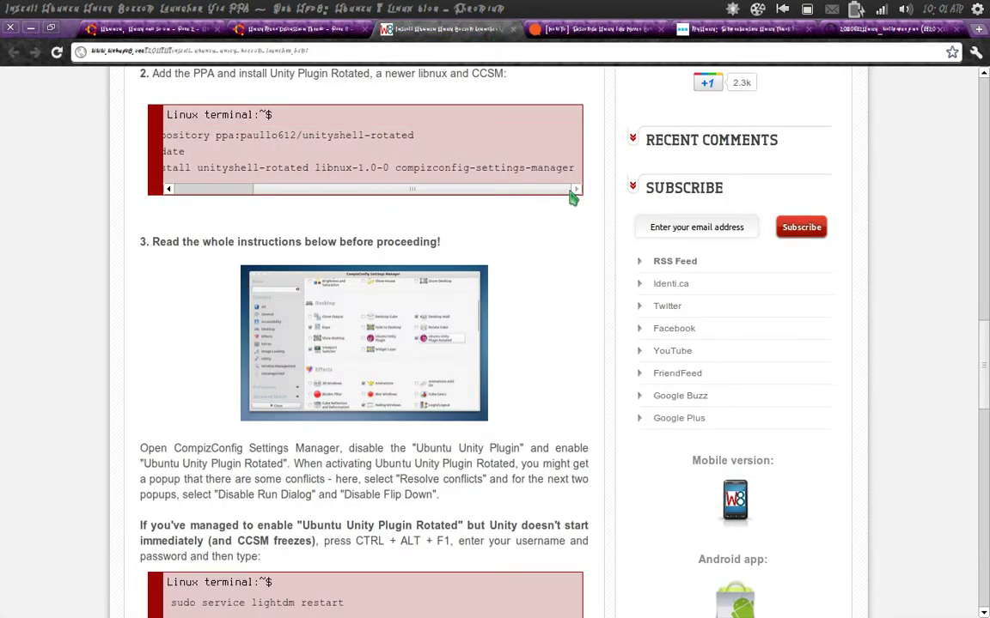
pyautogui.moveTo(420, 190); pyautogui.dragTo(312, 203)
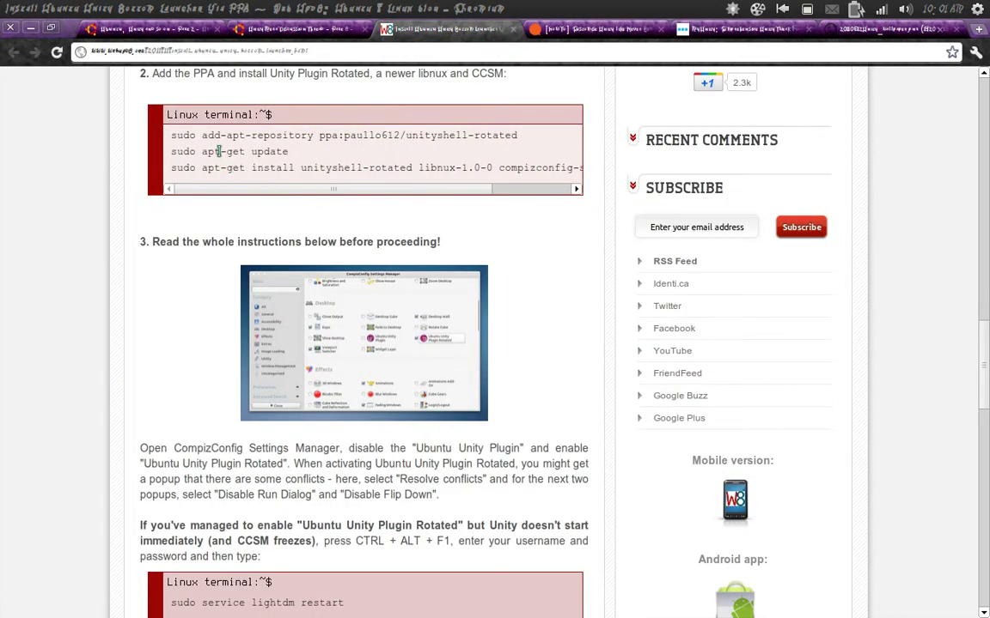
pyautogui.moveTo(170, 137); pyautogui.dragTo(575, 212)
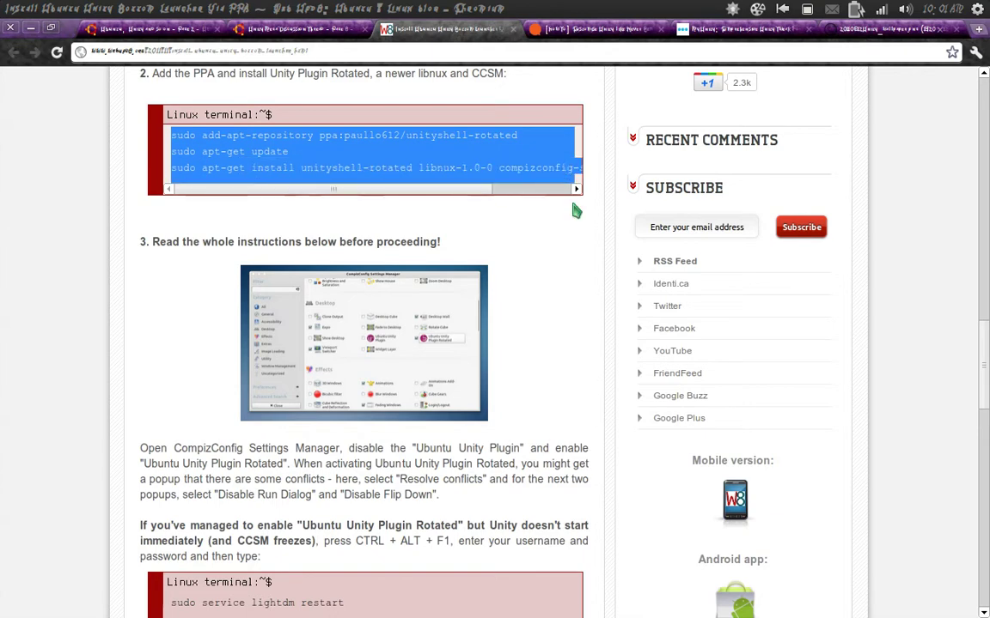
pyautogui.scroll(3, 665, 280)
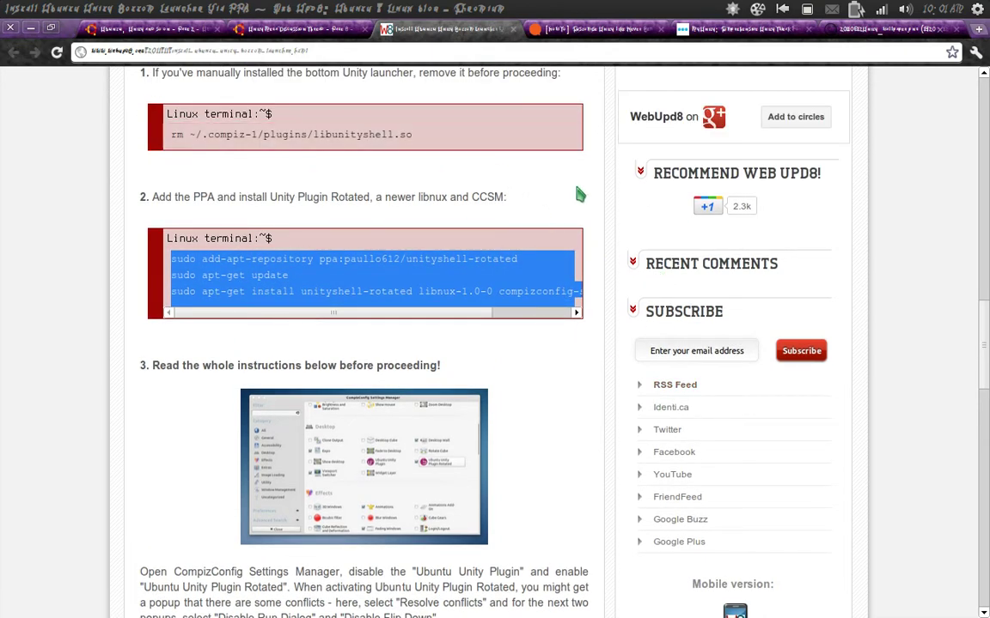
pyautogui.scroll(-2, 654, 243)
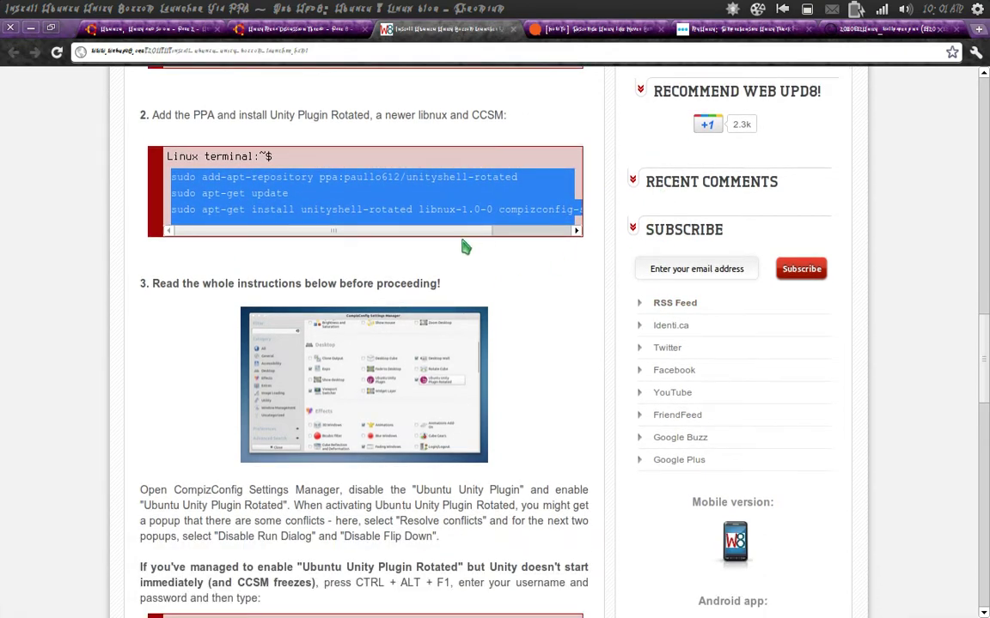
pyautogui.moveTo(462, 240); pyautogui.dragTo(420, 244)
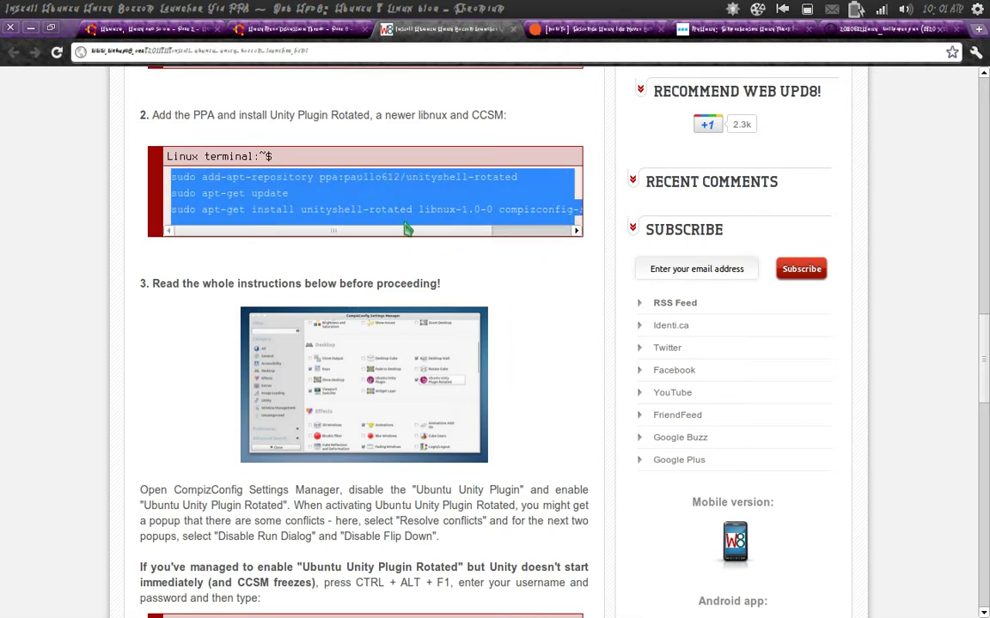
pyautogui.moveTo(409, 232); pyautogui.dragTo(615, 298)
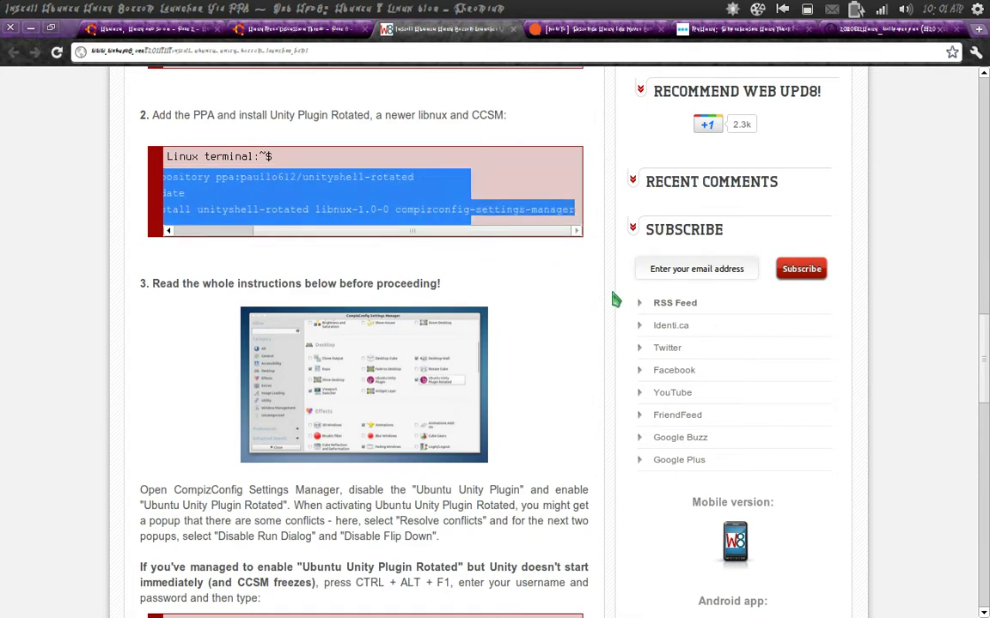
pyautogui.click(559, 288)
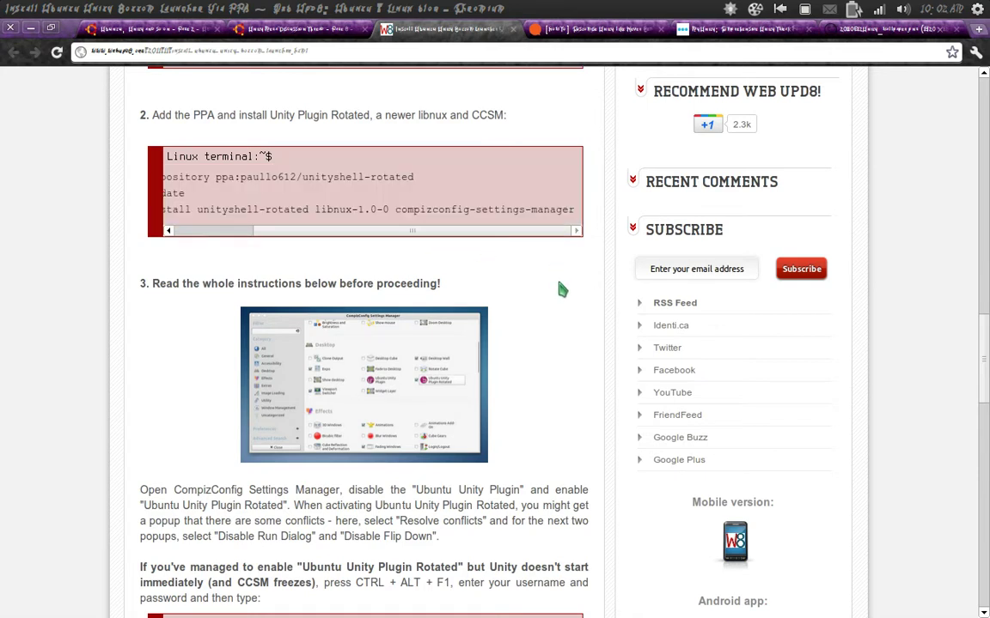
# Switch to Ubuntu Software Center and find CompizConfig Settings Manager by searching for "compiz", refined to "compiz config".
pyautogui.hotkey('alt', 'Tab')
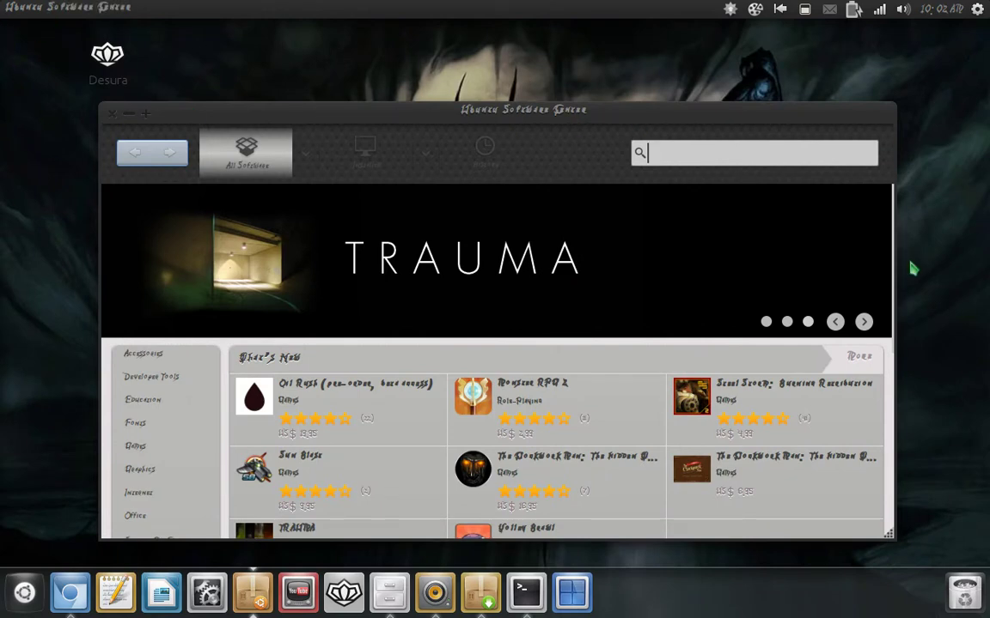
pyautogui.scroll(-2, 885, 283)
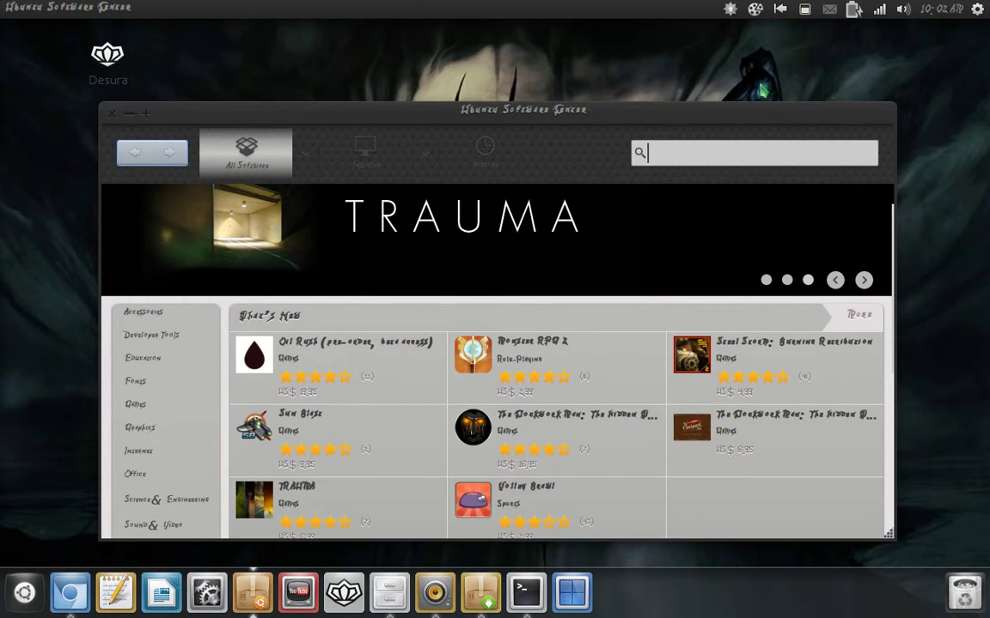
pyautogui.click(54, 39)
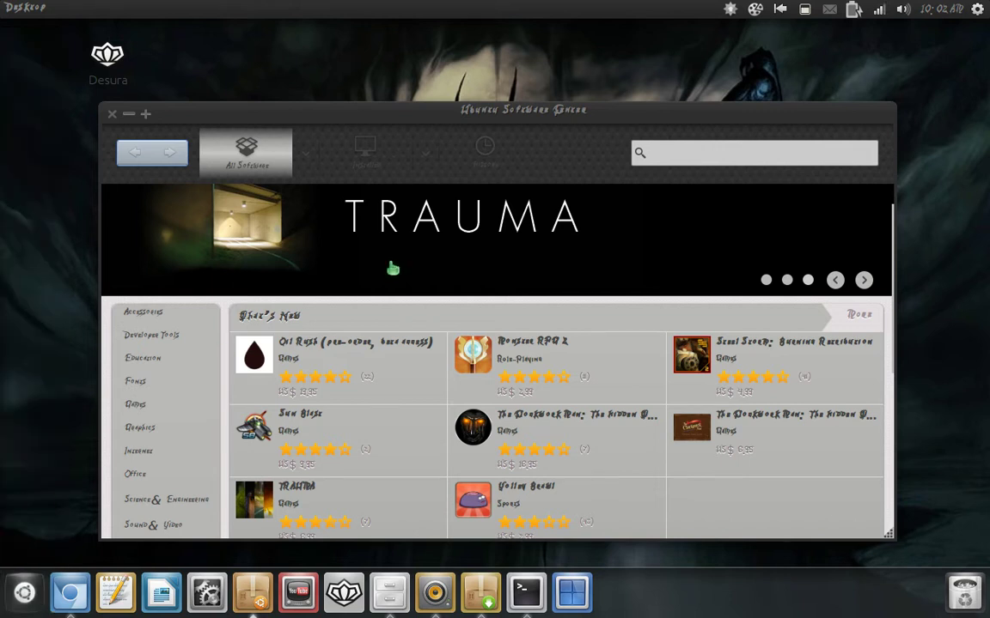
pyautogui.click(747, 156)
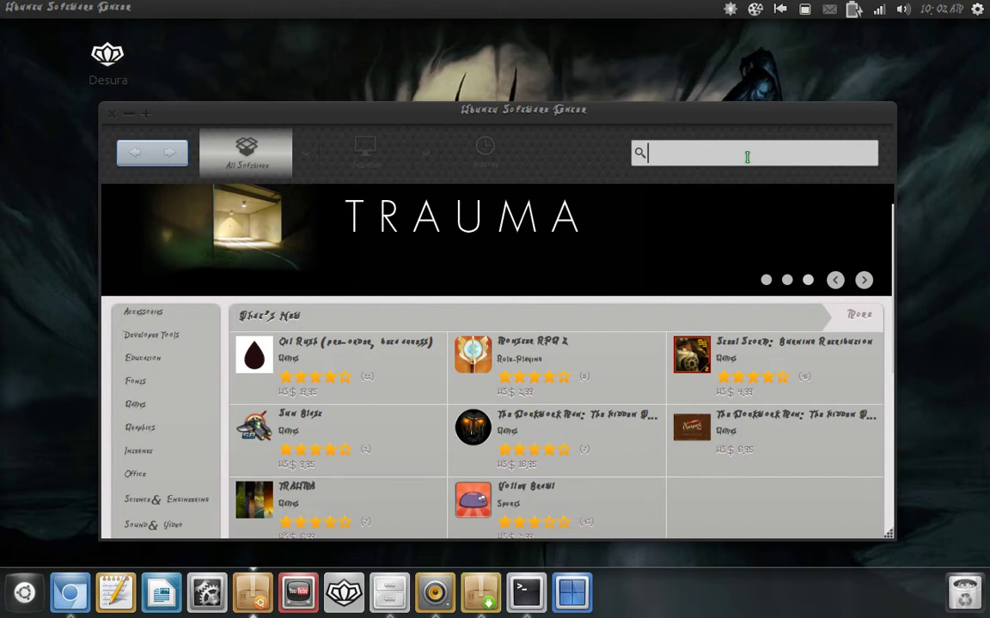
pyautogui.write('con')
pyautogui.write('mpiz')
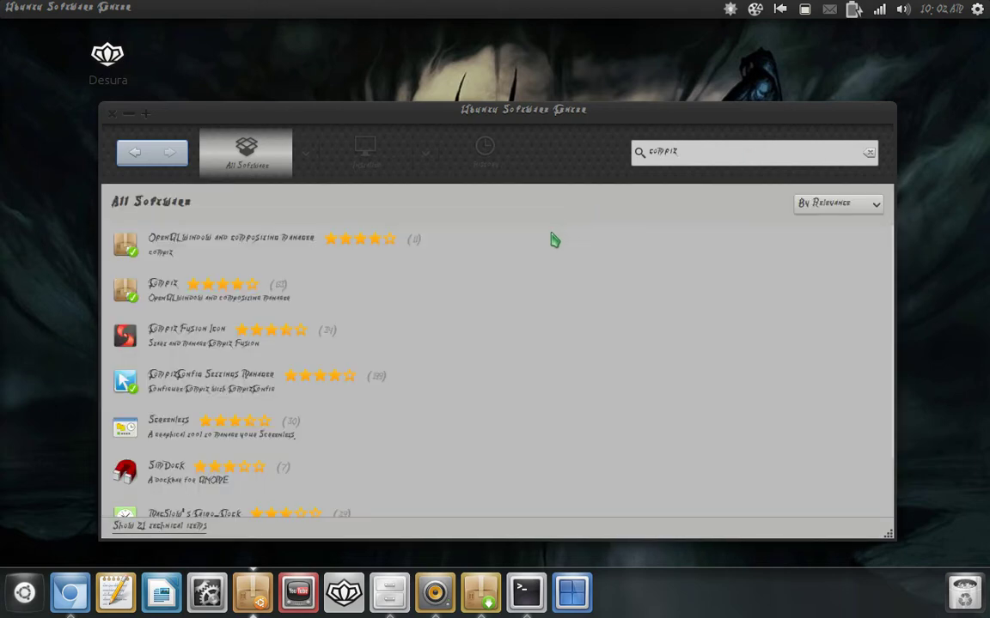
pyautogui.click(483, 395)
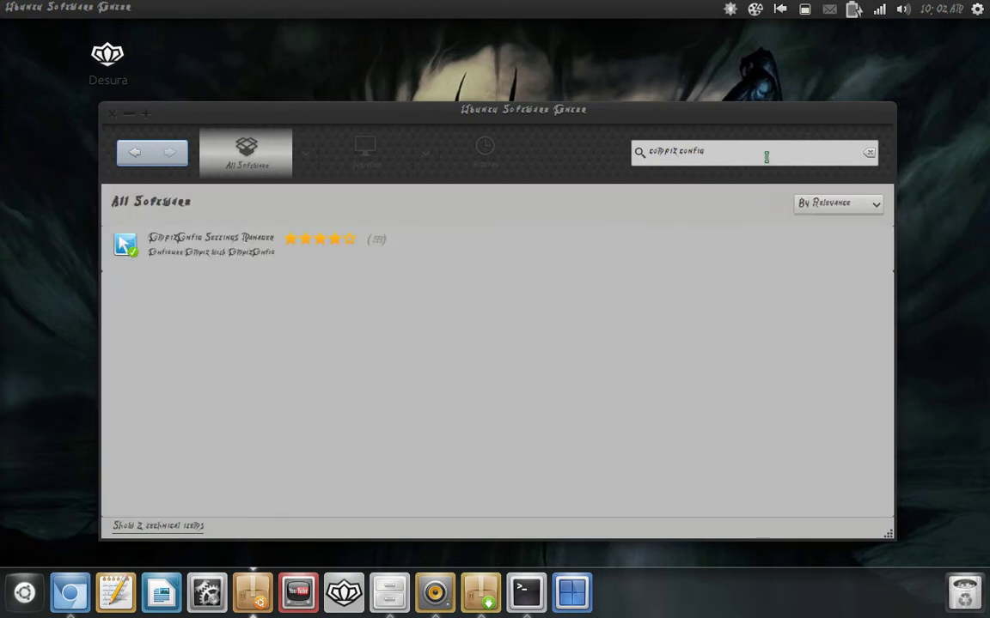
# Search the software catalogue for "gnome tweak" and select the Advanced Settings entry.
pyautogui.moveTo(766, 157); pyautogui.dragTo(552, 133)
pyautogui.write('gnome tw')
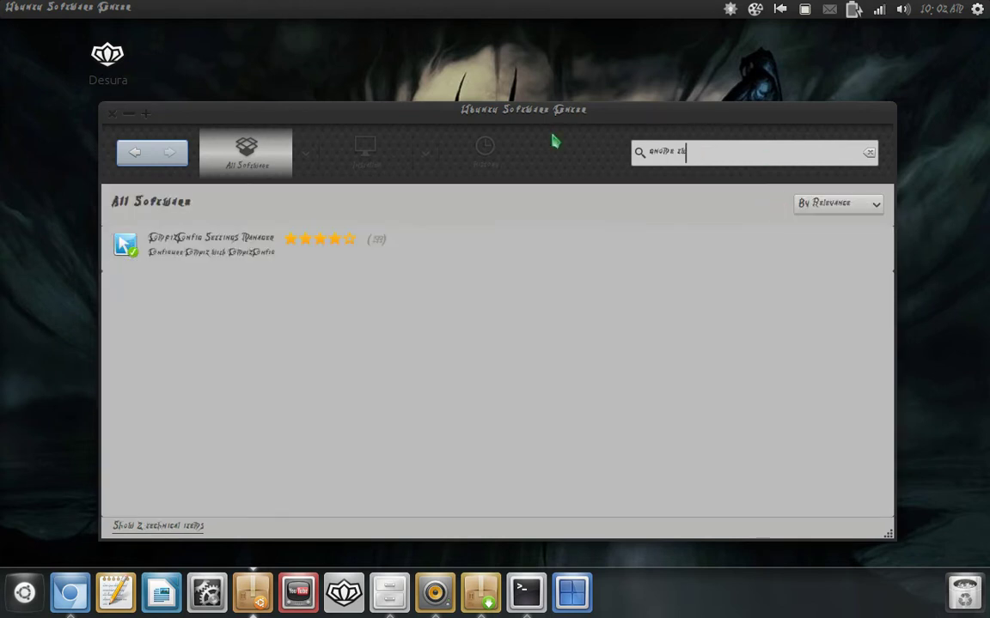
pyautogui.write('eak')
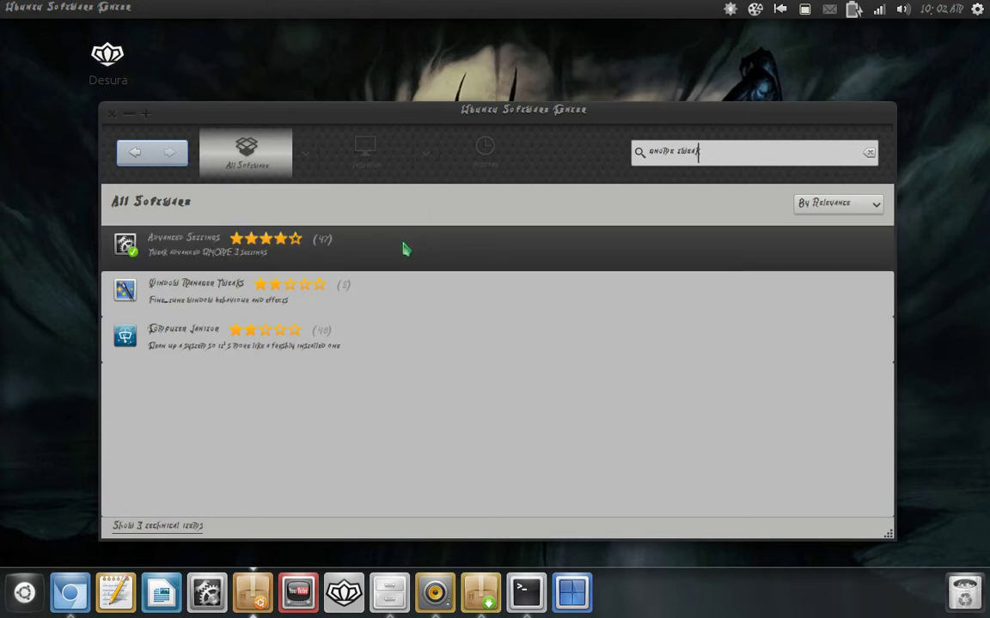
pyautogui.click(405, 248)
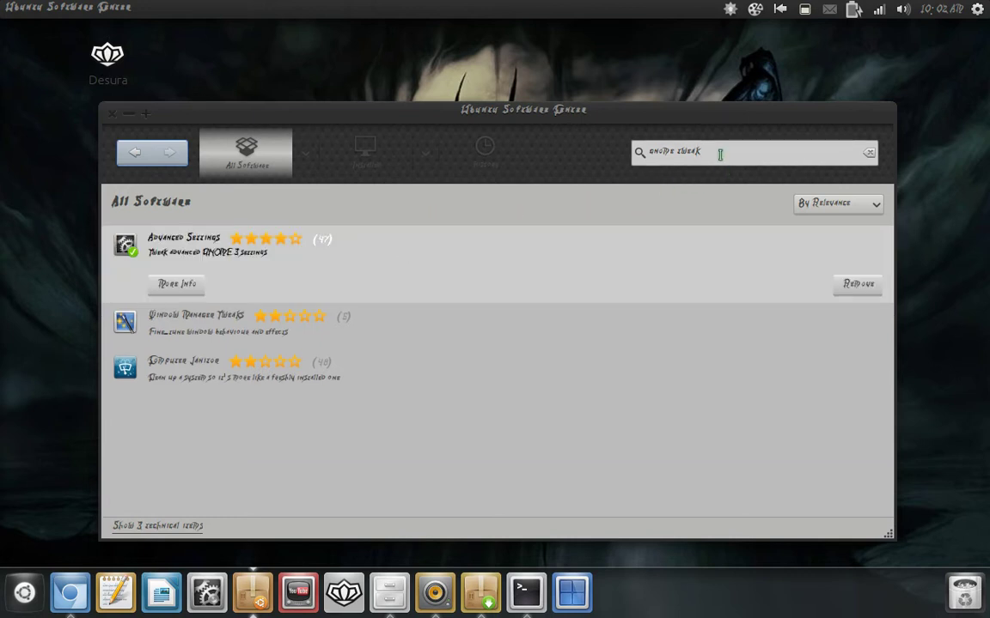
# Search the software catalogue for "gconf" and select the Configuration Editor entry.
pyautogui.moveTo(720, 153); pyautogui.dragTo(455, 129)
pyautogui.write('cc')
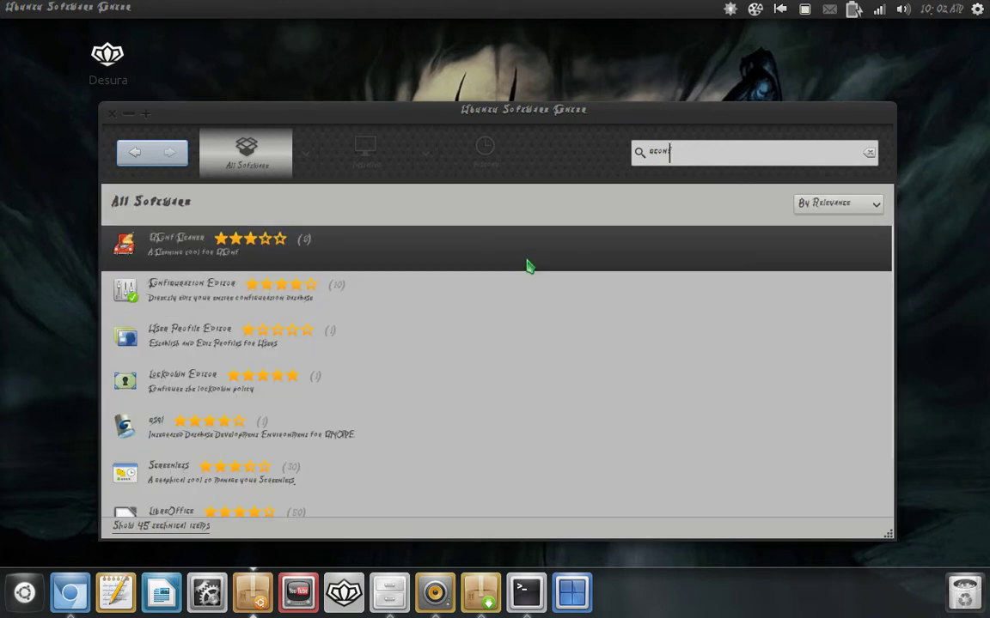
pyautogui.click(520, 293)
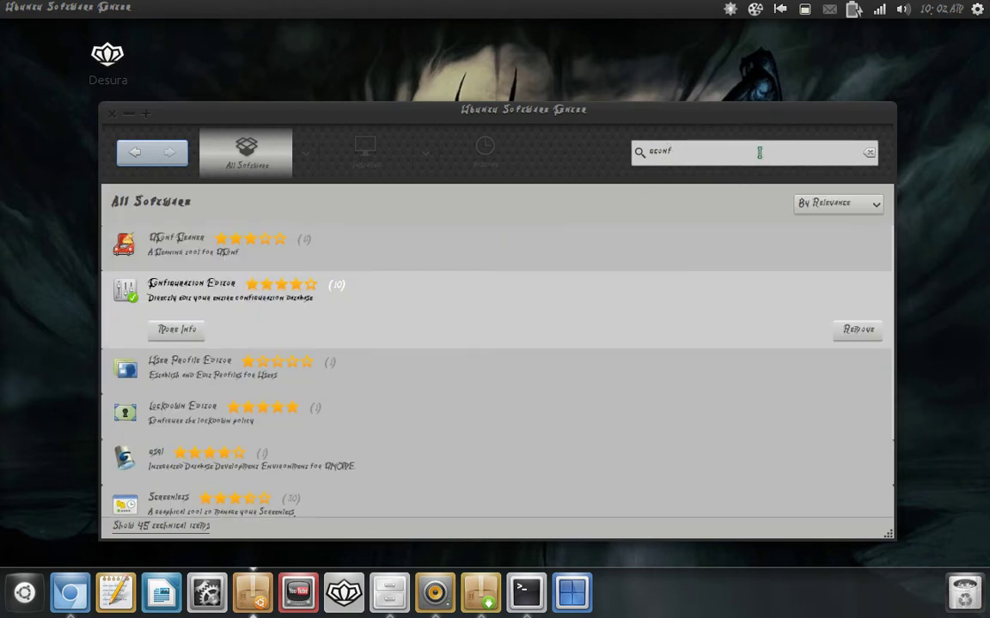
# Search for "synaptic", select the Synaptic Package Manager entry, and put the Software Center window away to show the desktop.
pyautogui.moveTo(759, 152); pyautogui.dragTo(484, 152)
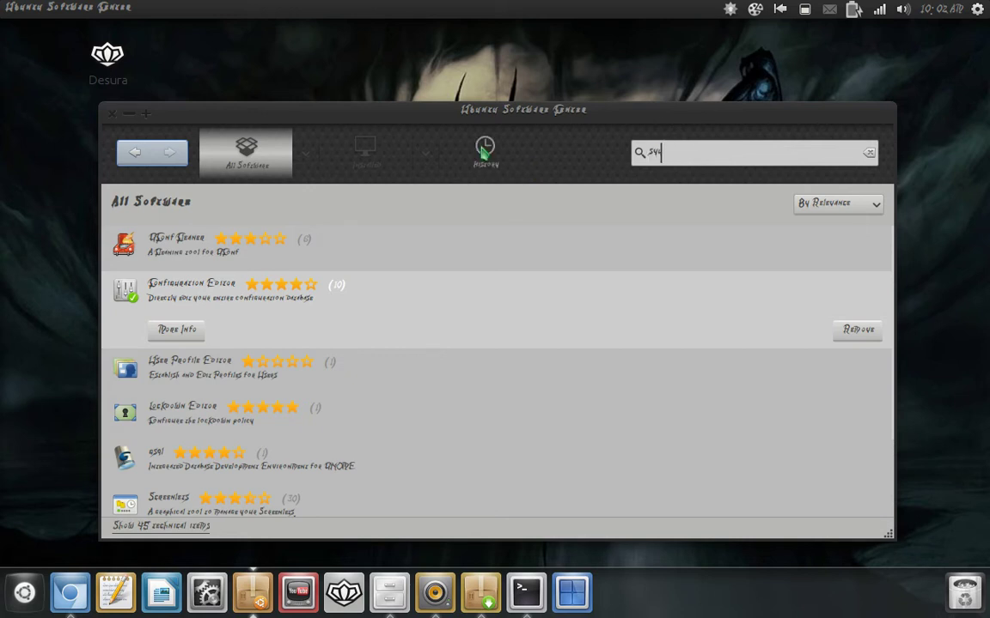
pyautogui.write('synapt')
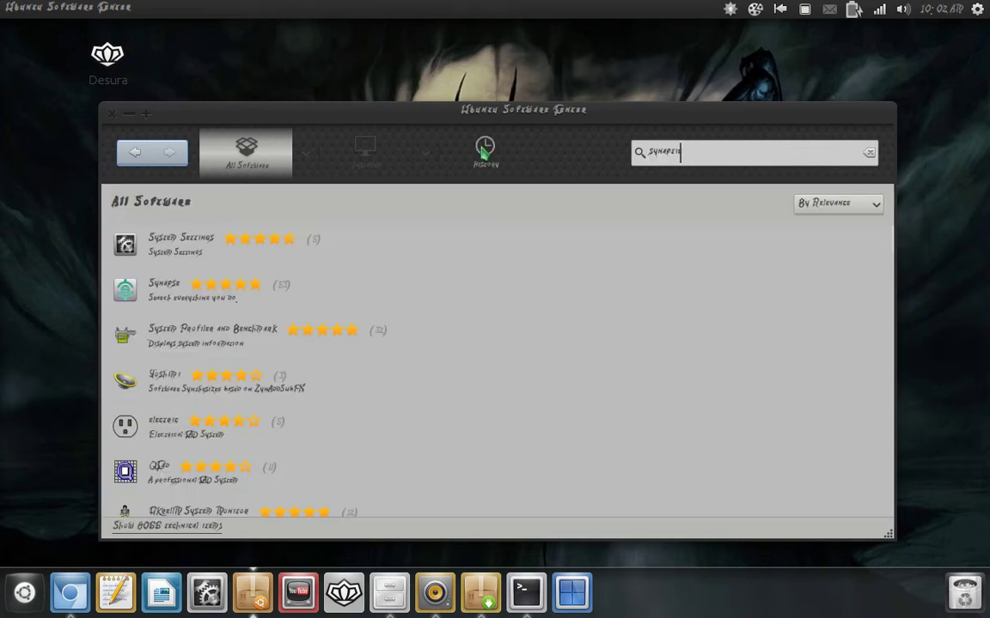
pyautogui.write('ic')
pyautogui.click(348, 243)
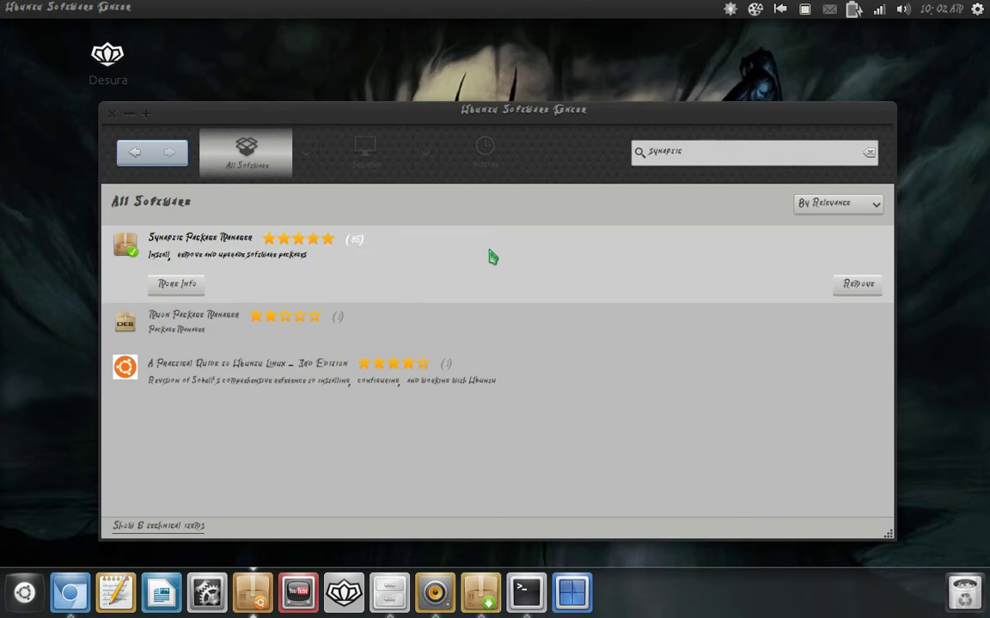
pyautogui.click(124, 111)
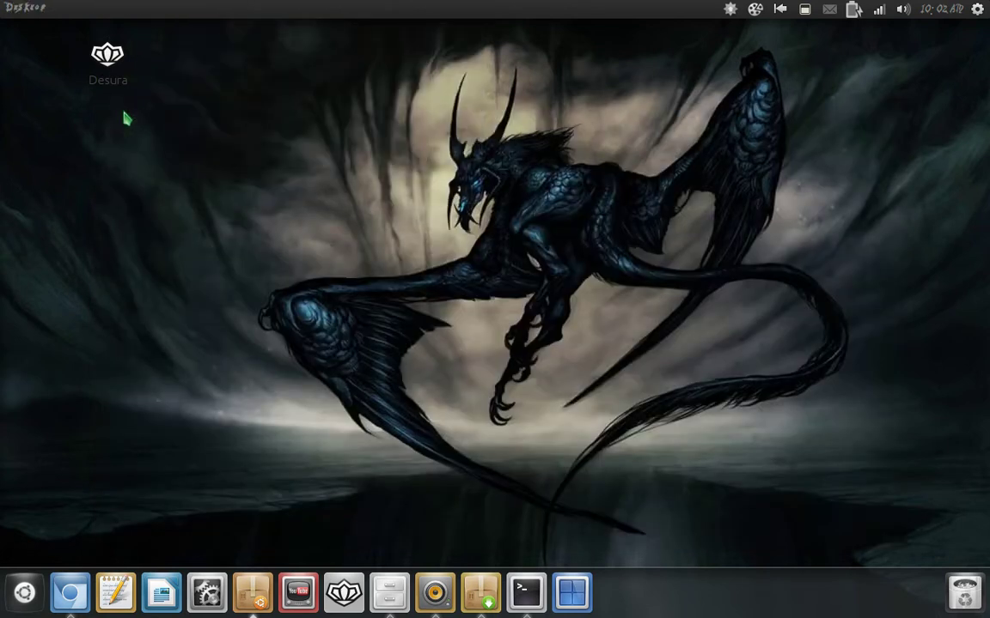
# Switch to Synaptic Package Manager, look through the packages filtered by "fusion", and return to the desktop.
pyautogui.hotkey('alt', 'Tab')
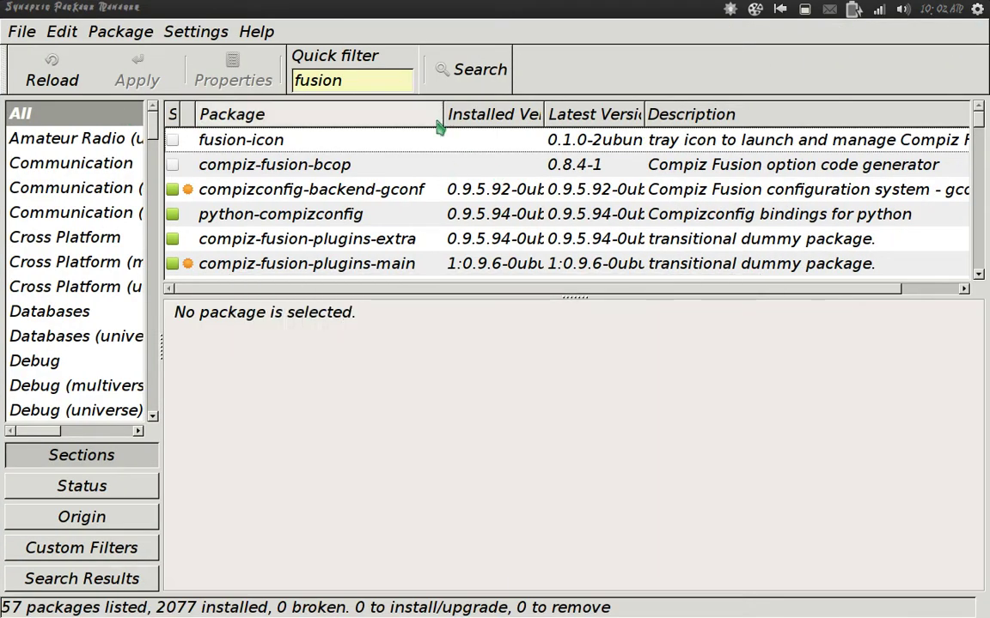
pyautogui.scroll(-1, 356, 215)
pyautogui.scroll(-3, 356, 215)
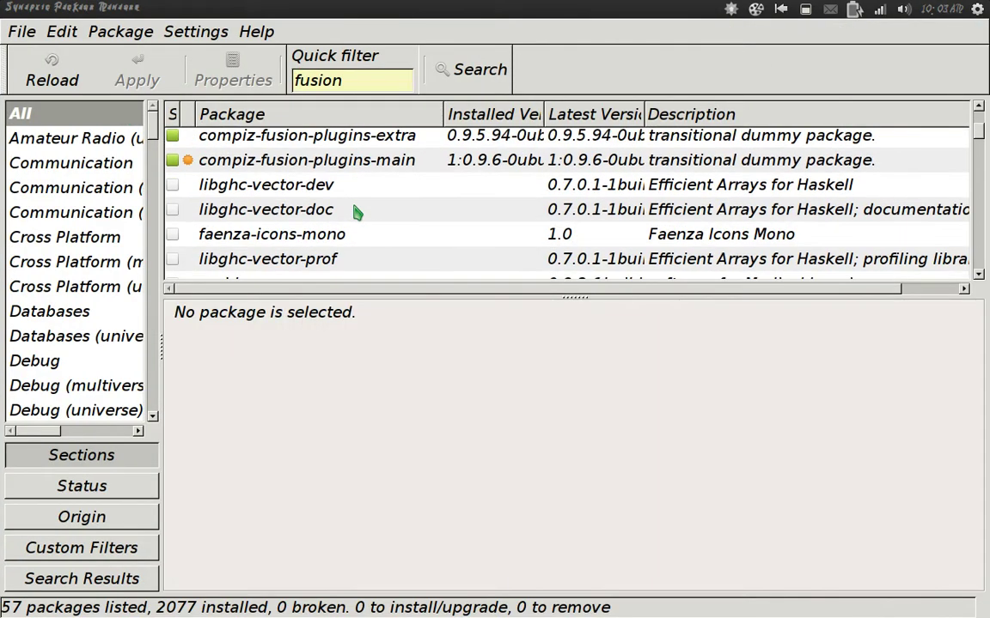
pyautogui.scroll(2, 357, 213)
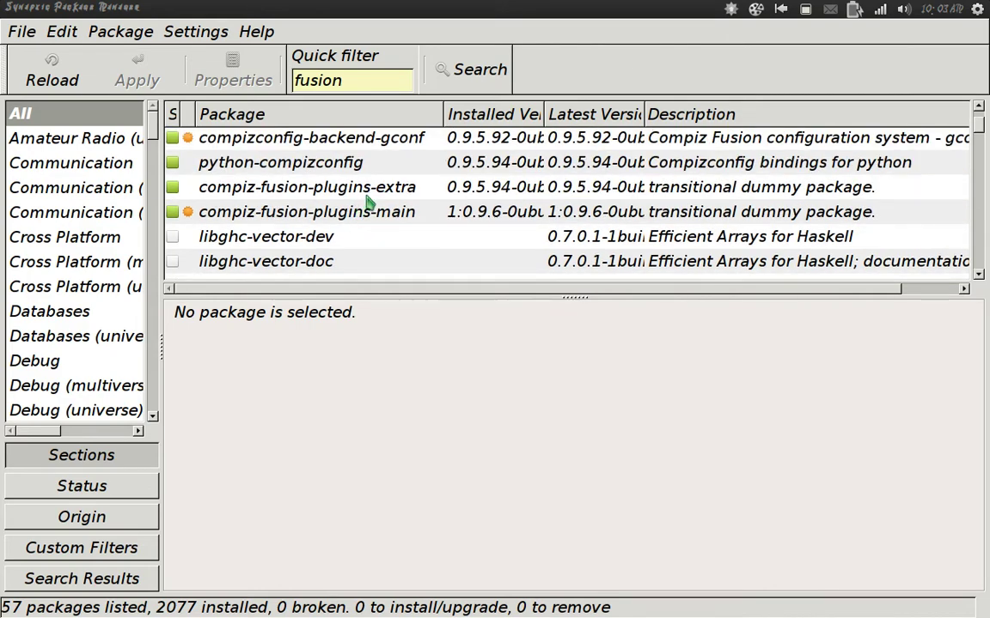
pyautogui.hotkey('alt', 'Tab')
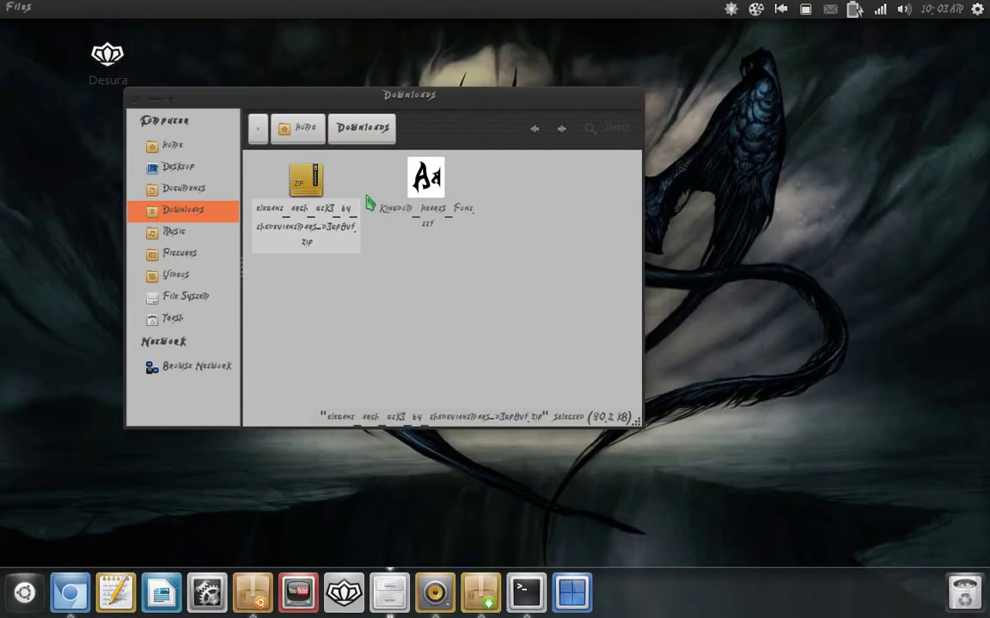
pyautogui.hotkey('alt', 'Tab')
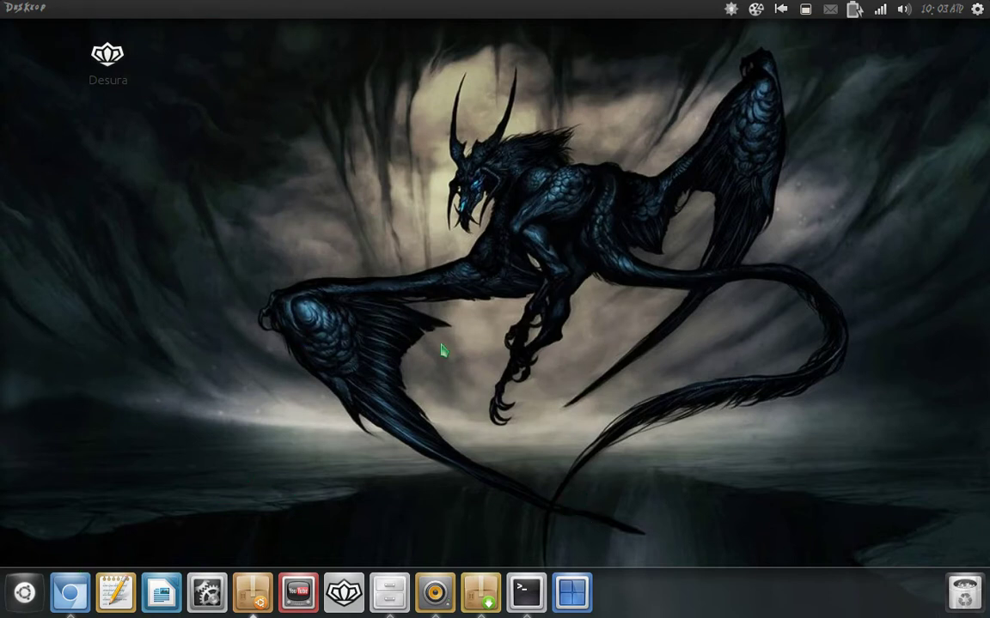
# Open the desktop background settings and try several stock wallpapers, ending with Mount Snowdon, Wales.
pyautogui.rightClick(517, 147)
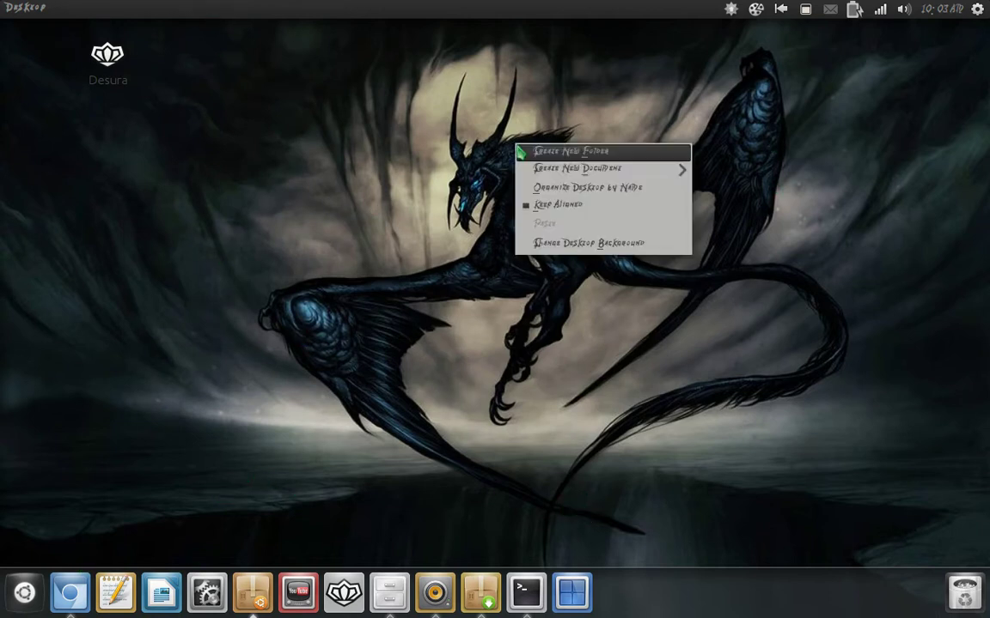
pyautogui.click(603, 249)
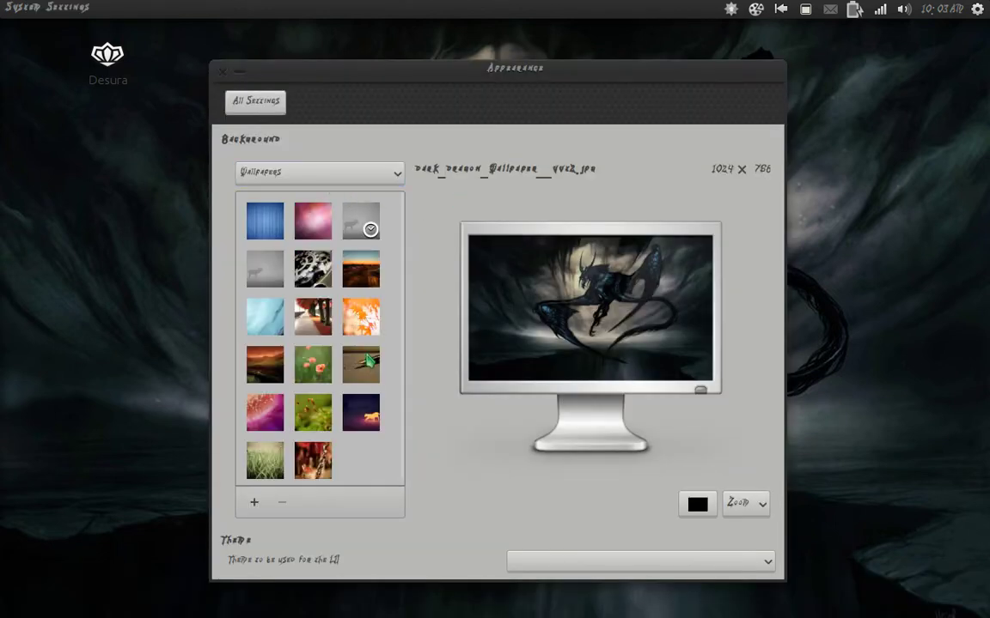
pyautogui.click(367, 361)
pyautogui.click(313, 364)
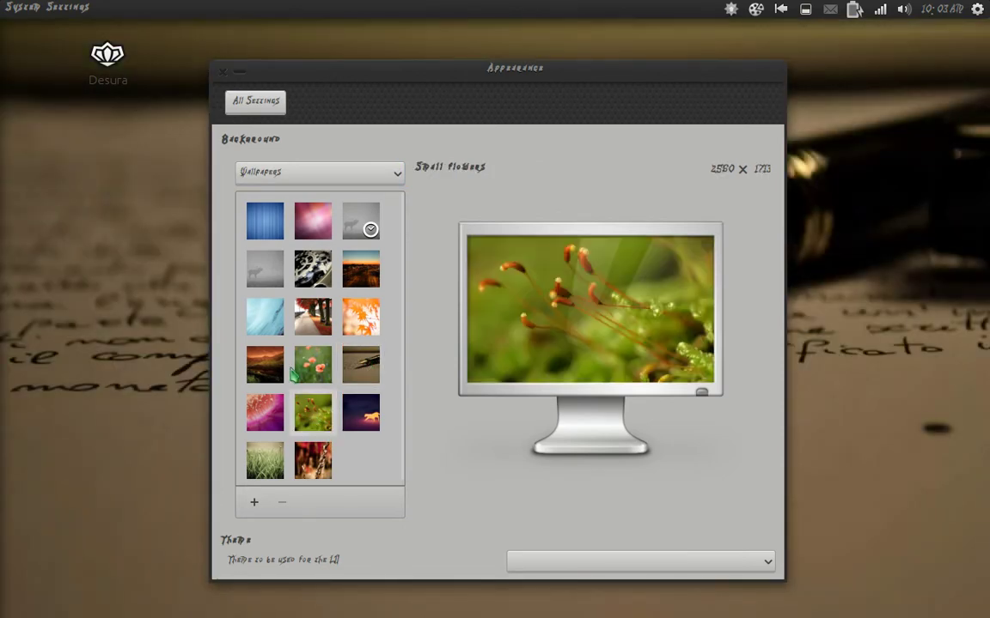
pyautogui.click(265, 364)
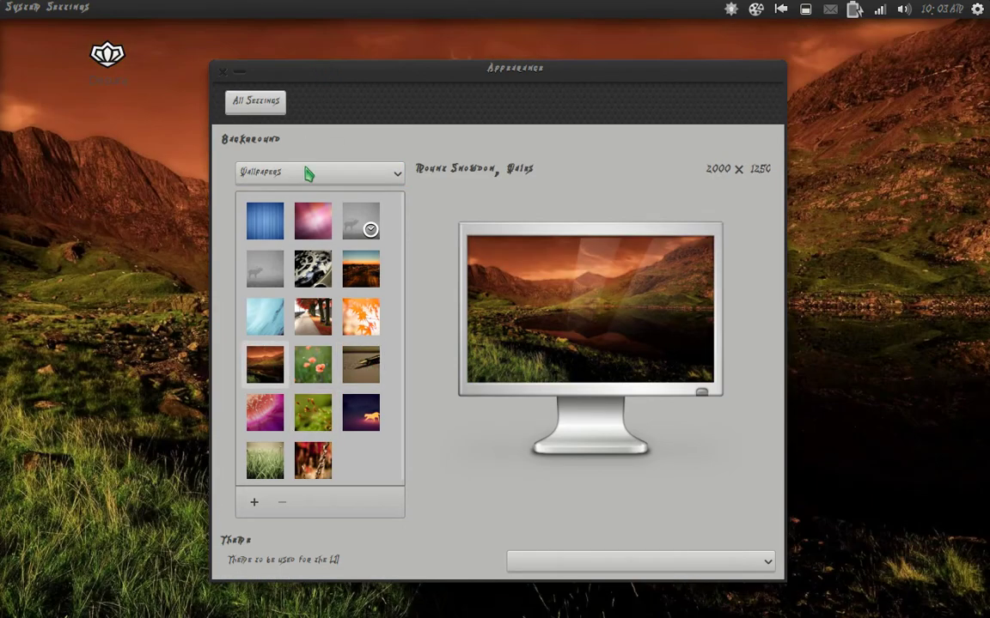
# Set the dark dragon picture from the Pictures Folder as the background, and show the Colors & Gradients backgrounds.
pyautogui.click(309, 171)
pyautogui.click(309, 192)
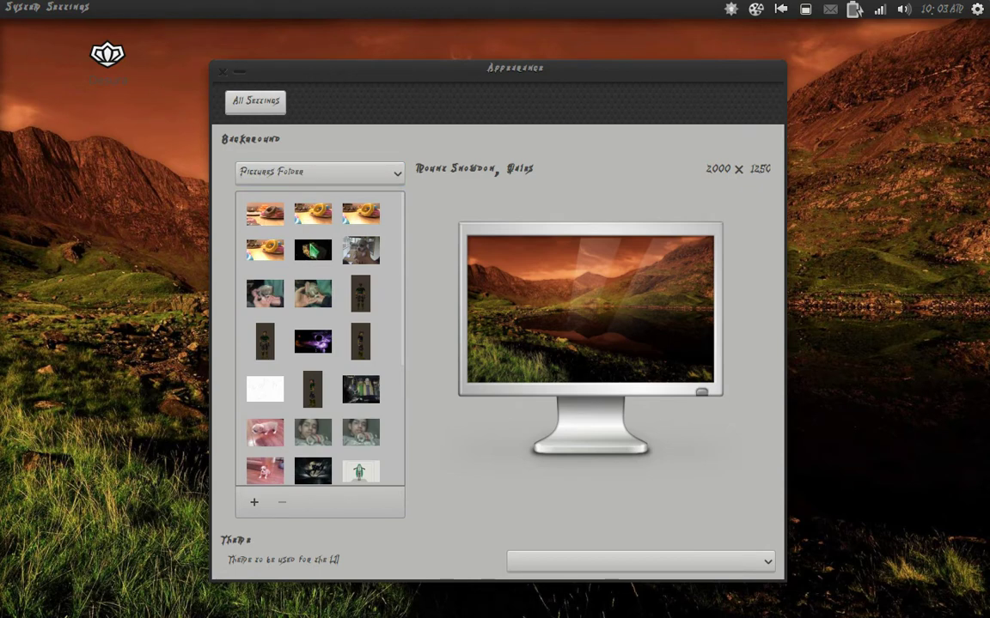
pyautogui.scroll(-5, 284, 227)
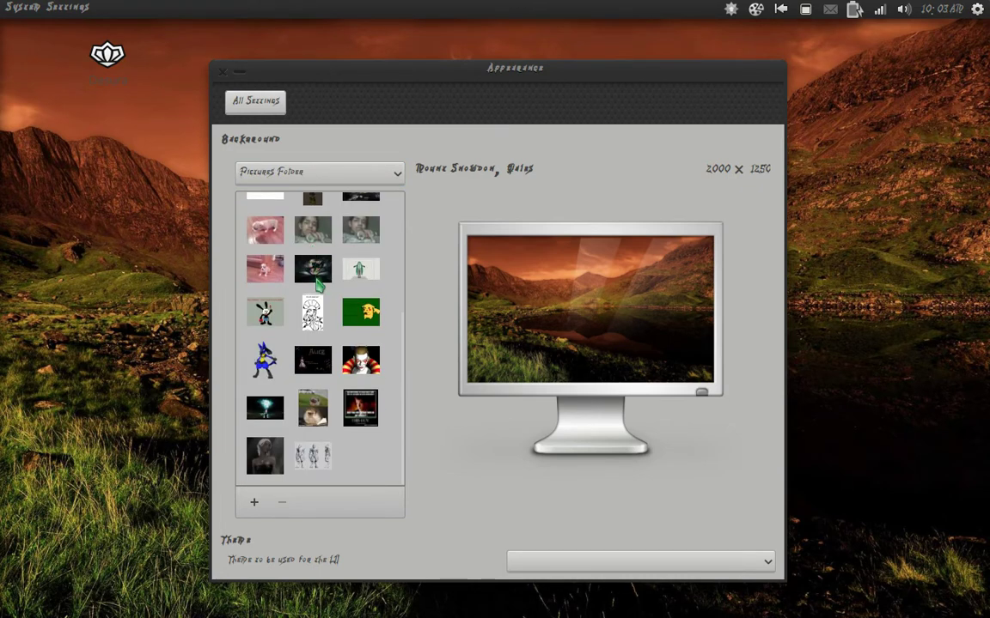
pyautogui.click(315, 279)
pyautogui.click(284, 176)
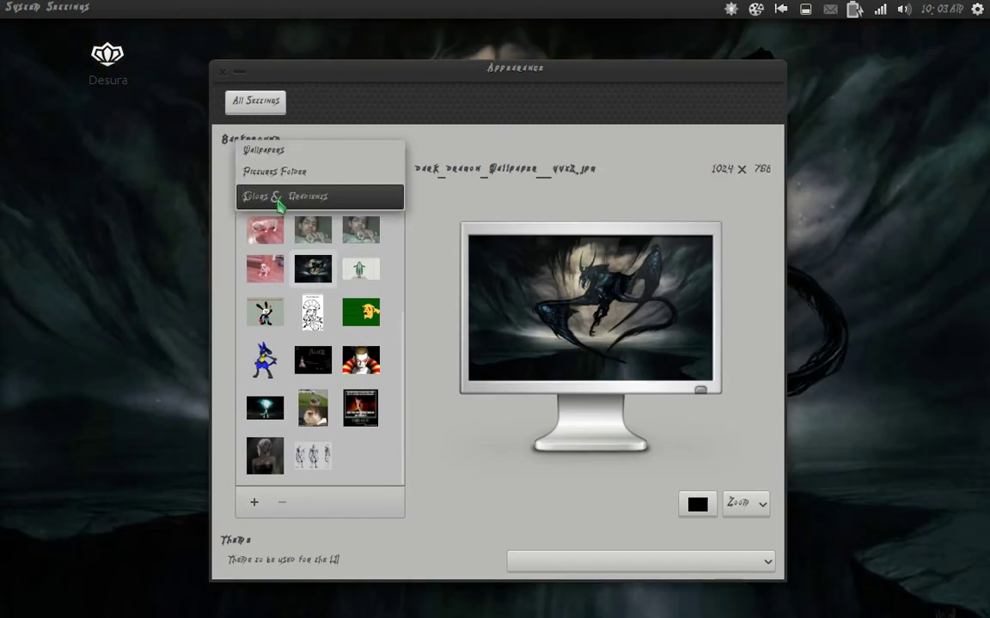
pyautogui.click(279, 197)
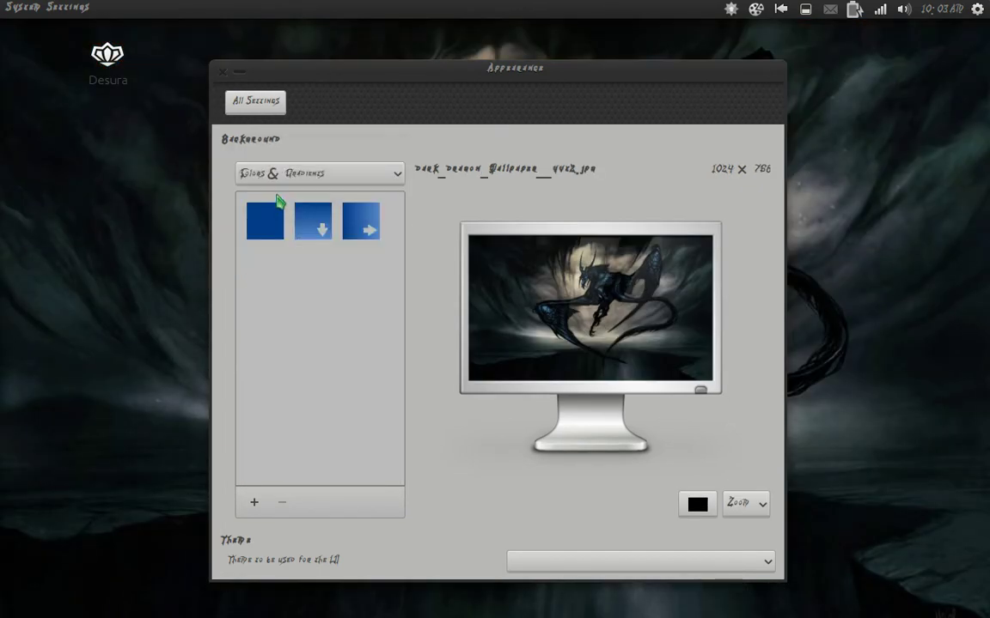
# Examine the mouse and touchpad options in System Settings and close the settings window.
pyautogui.click(249, 107)
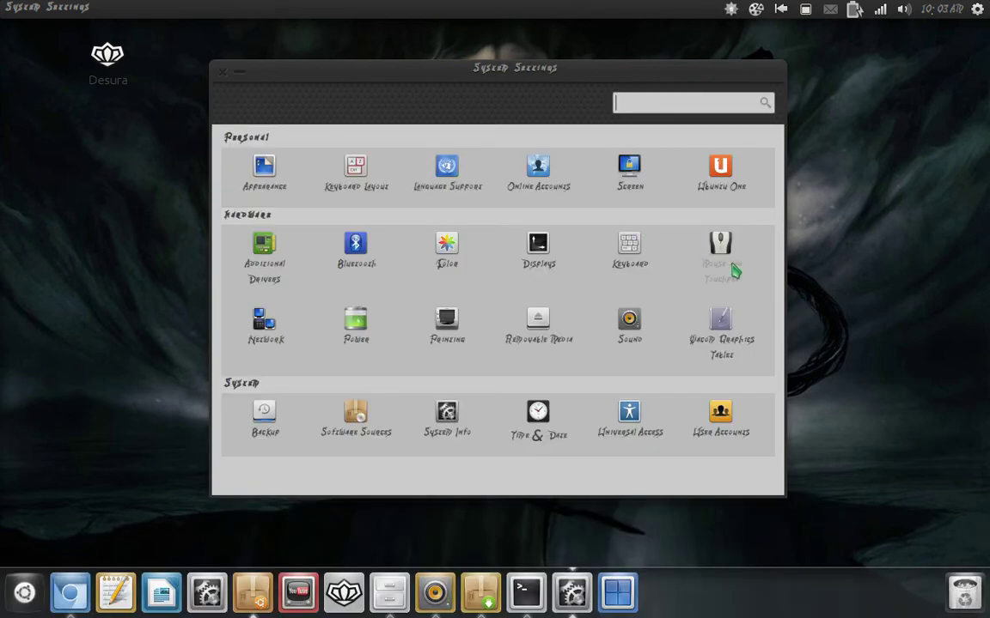
pyautogui.click(733, 271)
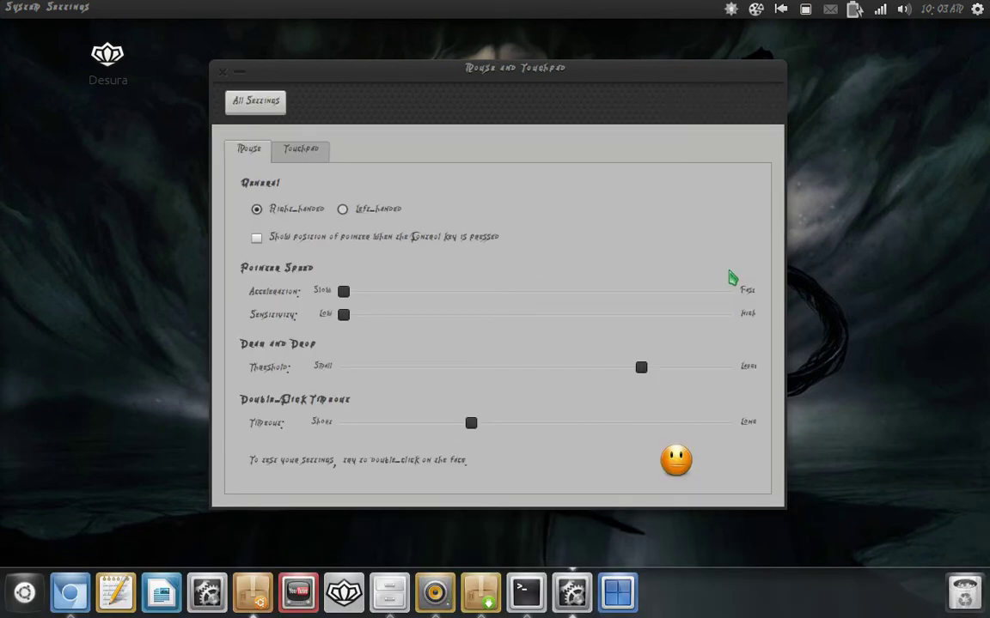
pyautogui.click(313, 155)
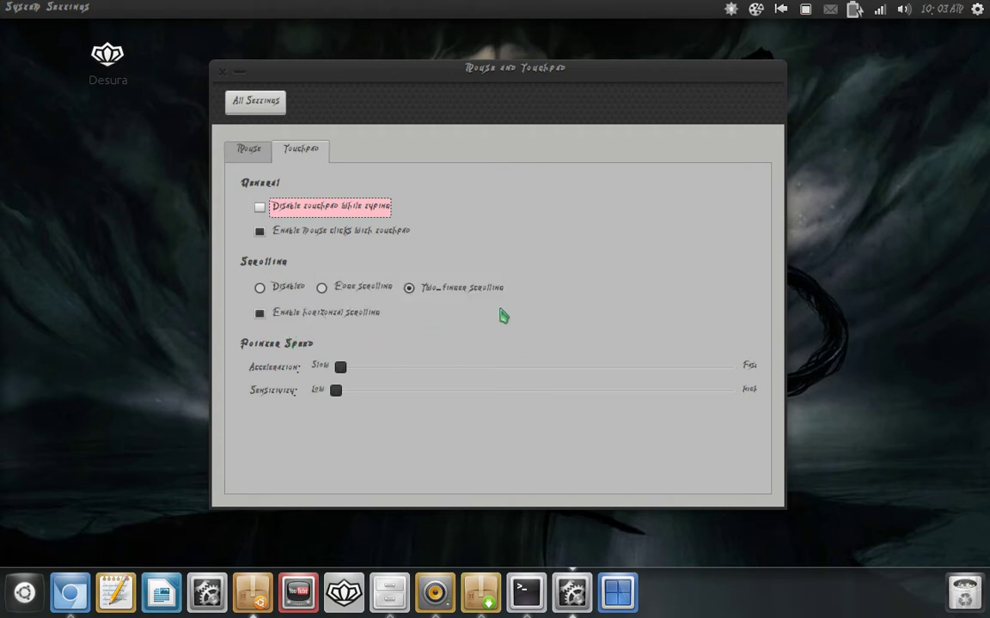
pyautogui.click(222, 73)
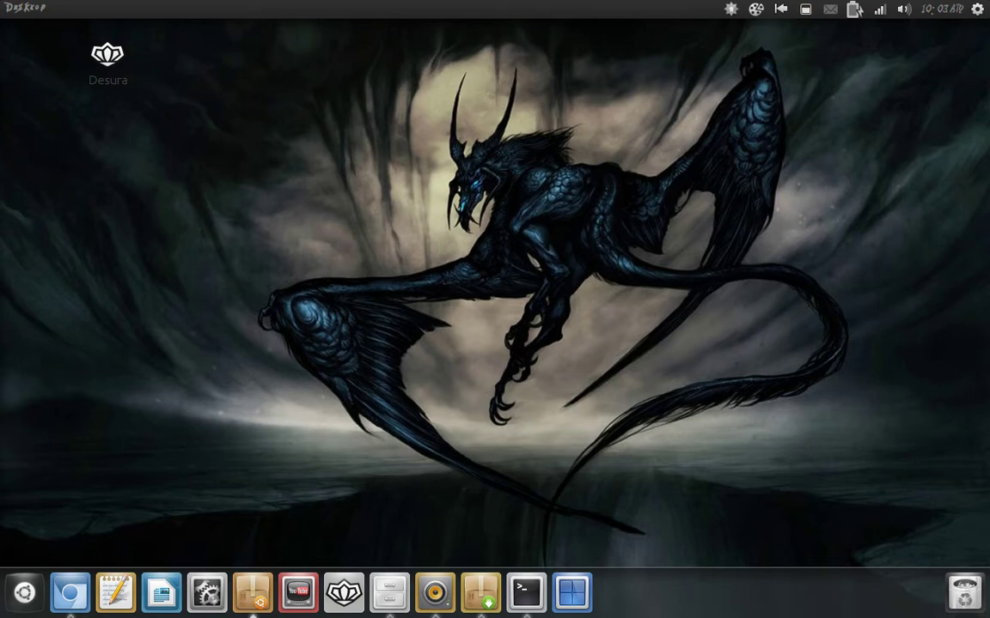
# Launch CompizConfig Settings Manager by searching for "ccsm" and move its window toward the middle of the desktop.
pyautogui.hotkey('alt', 'Tab')
pyautogui.press('super')
pyautogui.write('ccs')
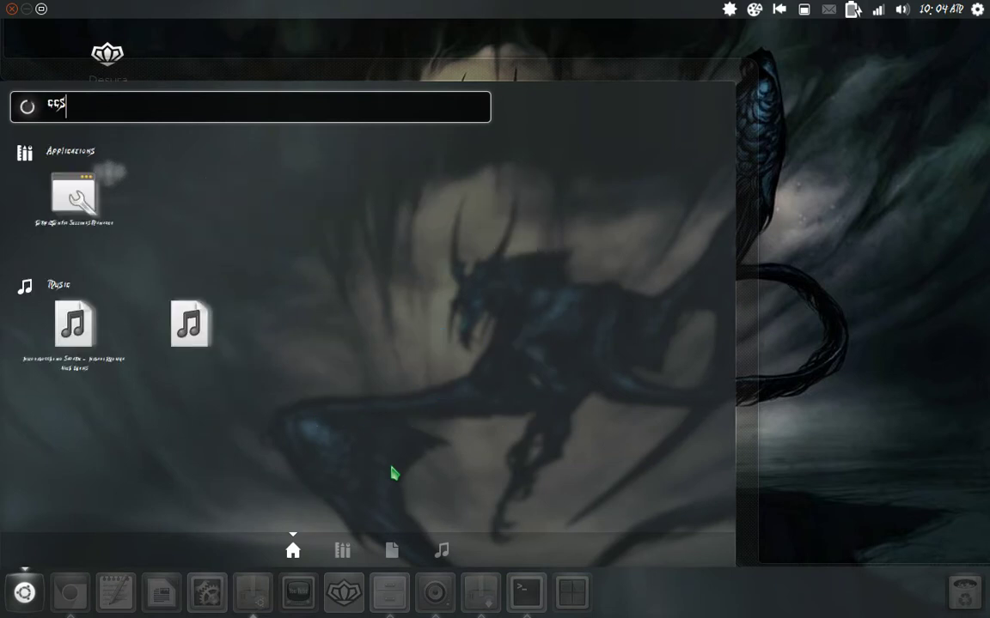
pyautogui.write('m')
pyautogui.press('Return')
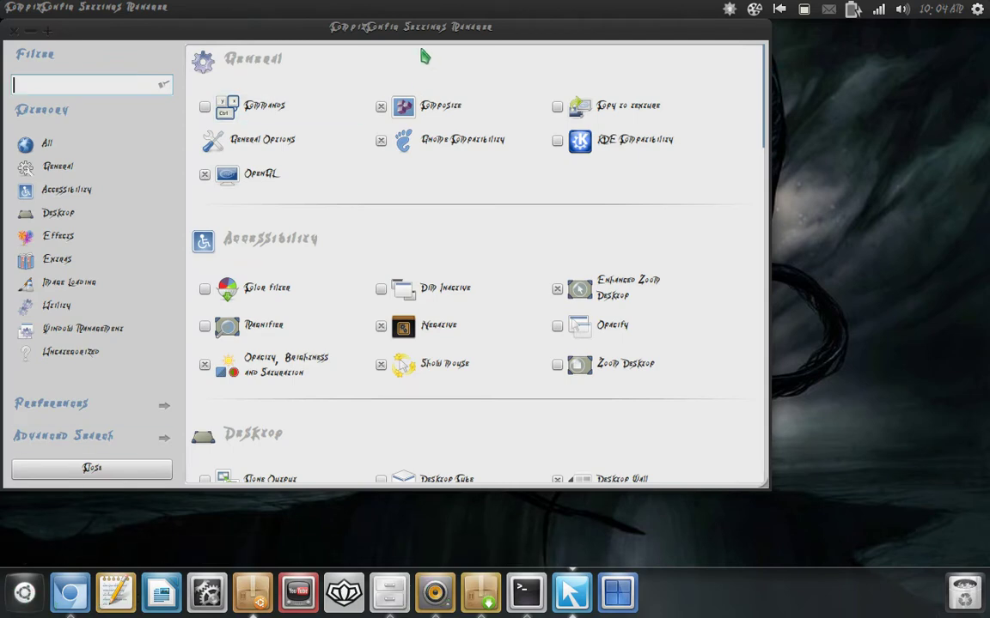
pyautogui.moveTo(419, 39); pyautogui.dragTo(512, 61)
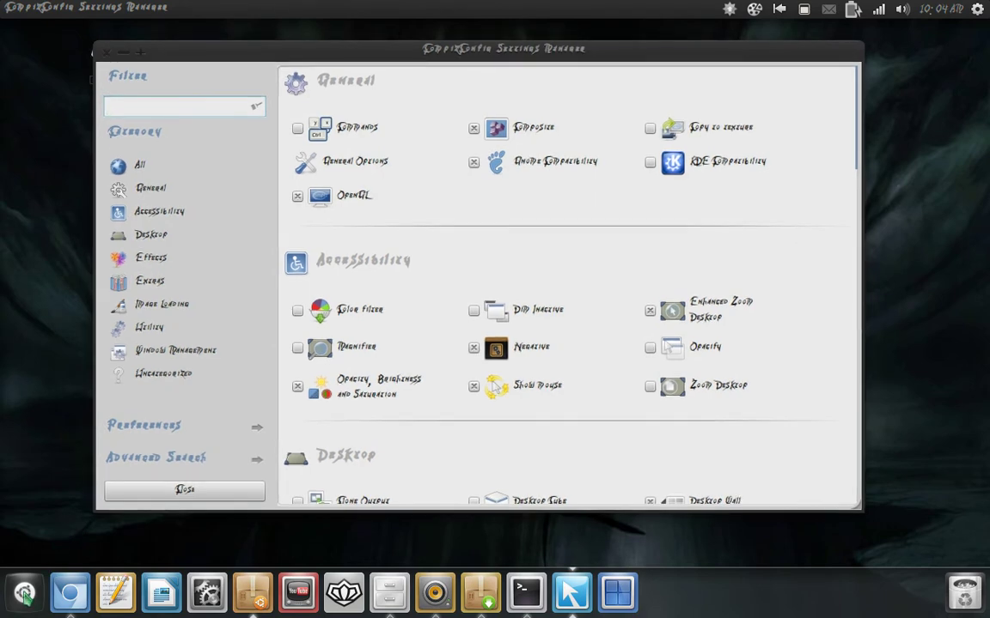
# Open the Ubuntu Unity Plugin's experimental settings, try a Launcher Opacity of about 0.36, and reset it to the default.
pyautogui.scroll(-1, 526, 247)
pyautogui.scroll(1, 525, 246)
pyautogui.scroll(-2, 525, 246)
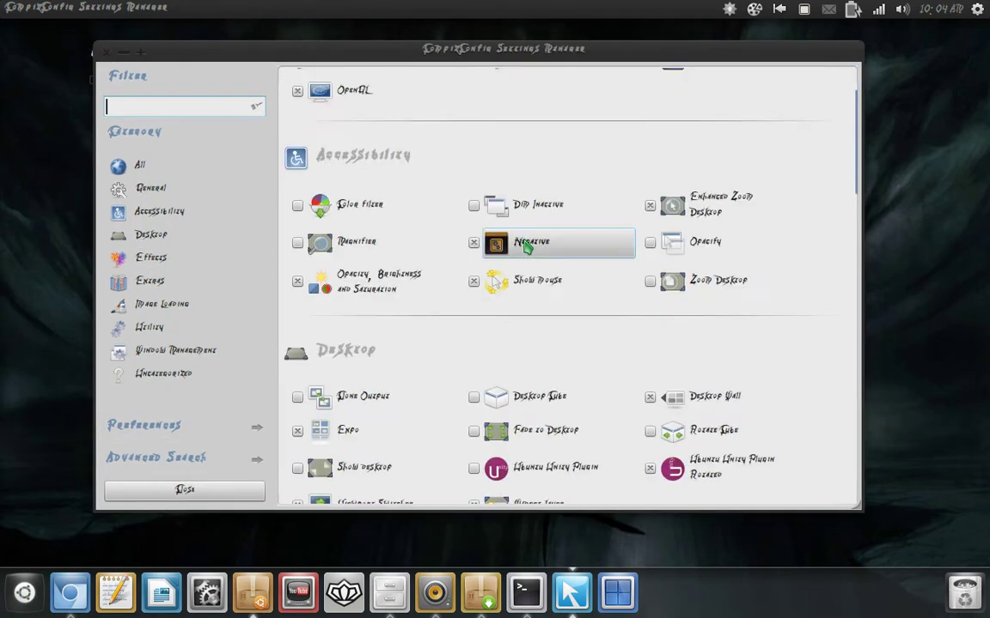
pyautogui.scroll(-3, 526, 246)
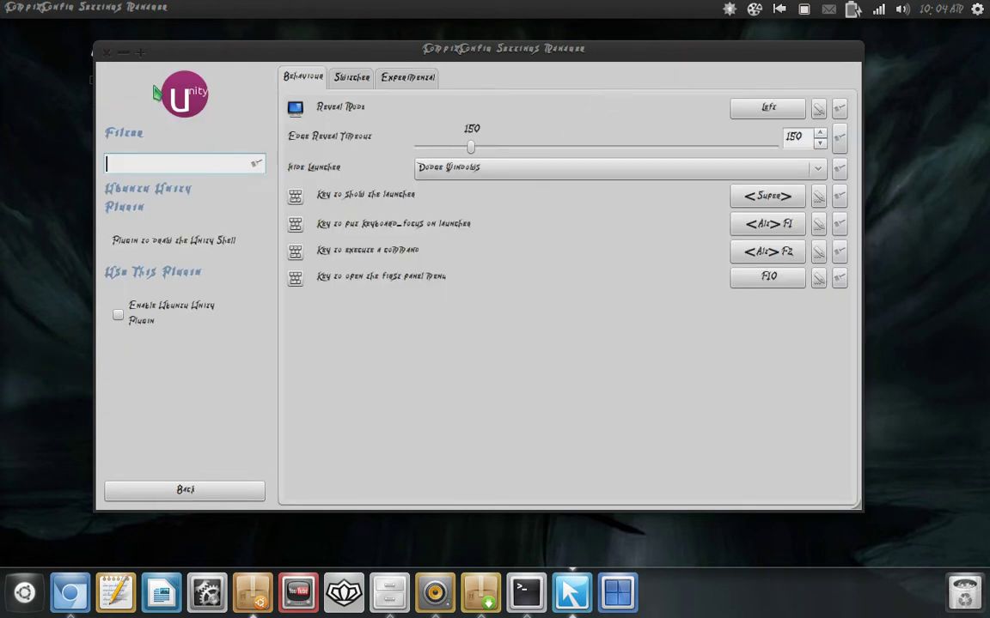
pyautogui.click(424, 79)
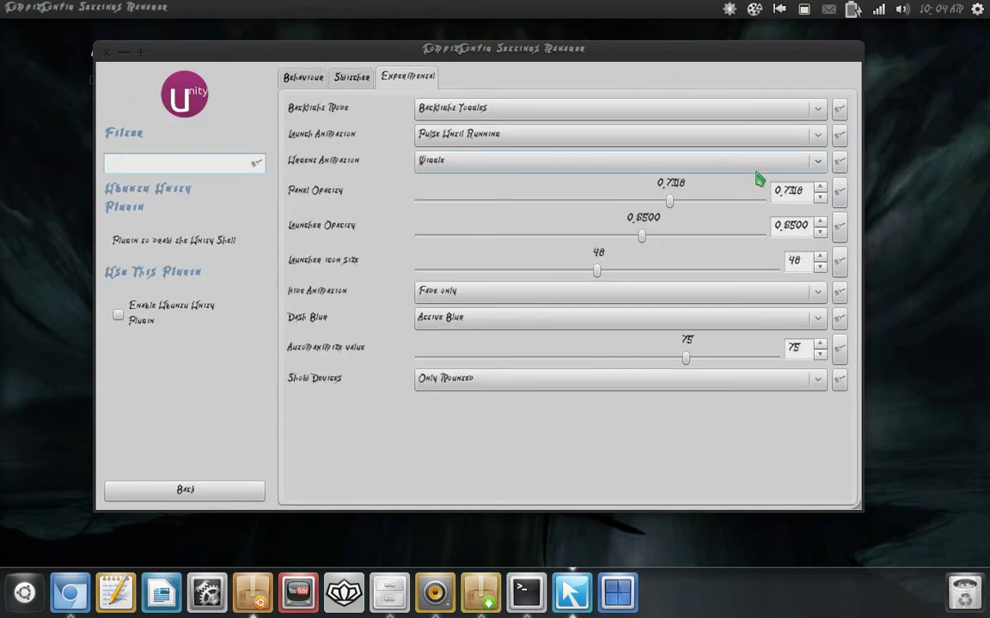
pyautogui.moveTo(641, 235); pyautogui.dragTo(543, 225)
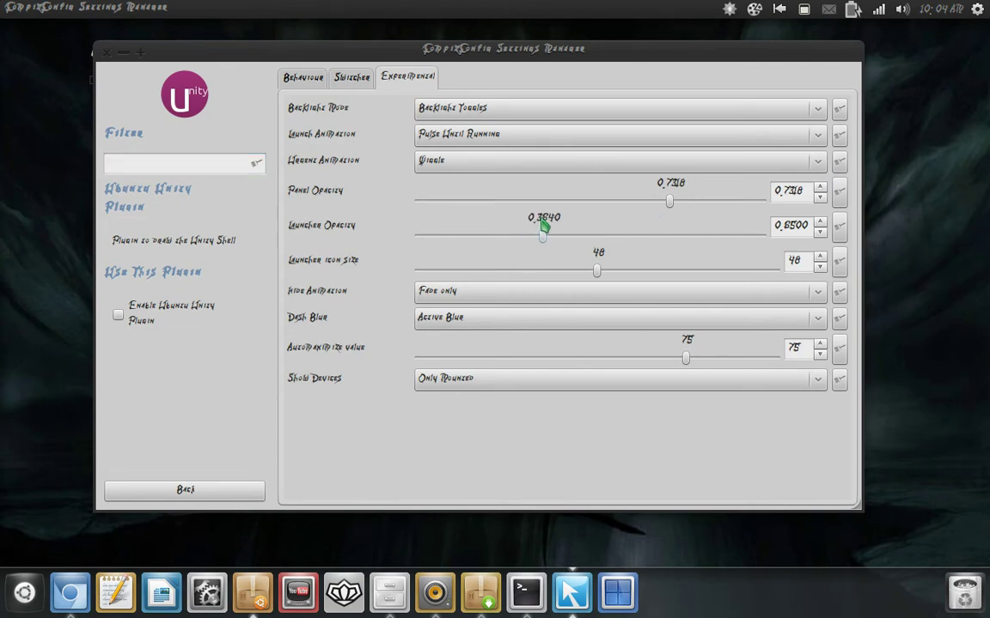
pyautogui.click(837, 232)
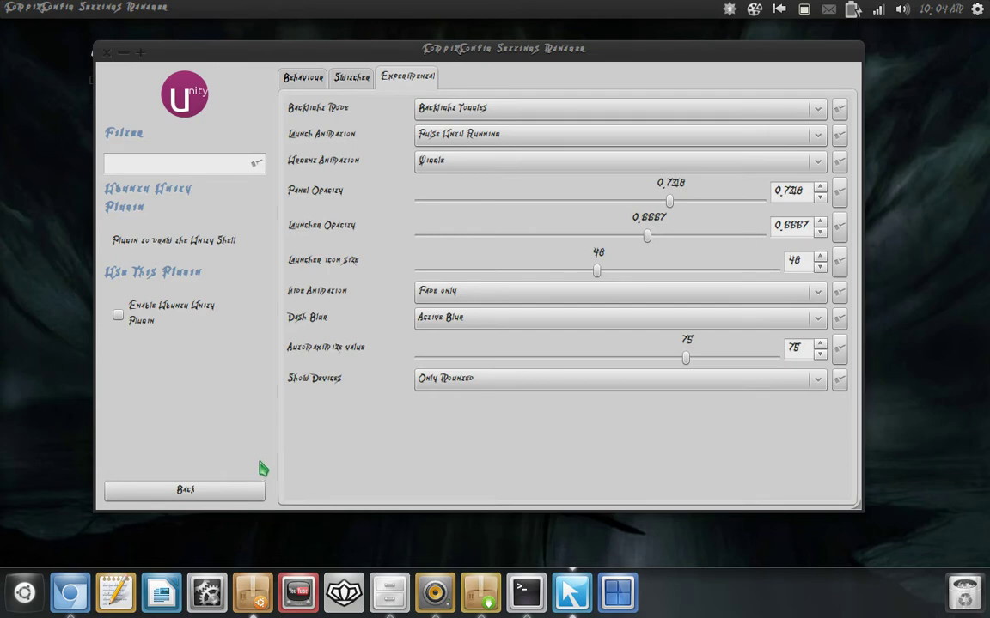
# Look over the Ubuntu Unity Plugin's behaviour and switcher settings and return to the plugin list.
pyautogui.click(309, 78)
pyautogui.click(346, 78)
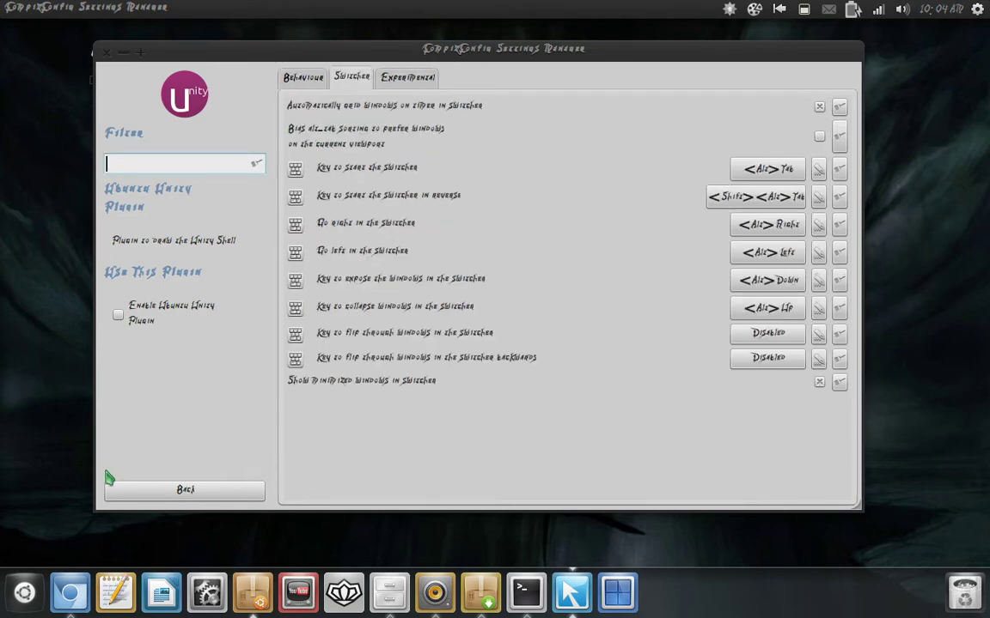
pyautogui.click(185, 491)
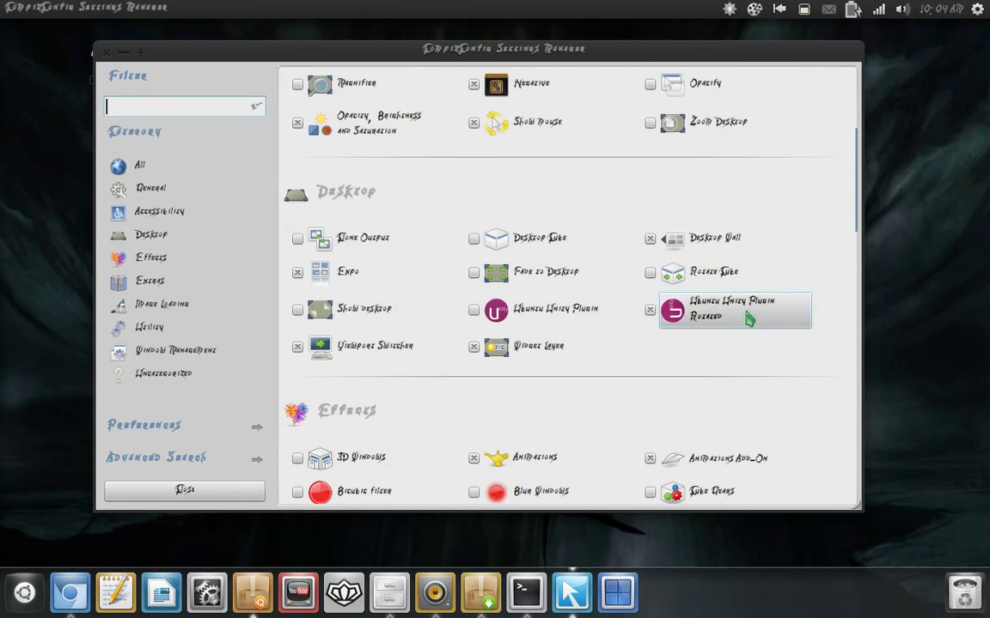
# In the Ubuntu Unity Plugin Rotated's experimental settings, set Panel Opacity to 0.8000 and Backlight Mode to Backlight Toggles.
pyautogui.click(698, 322)
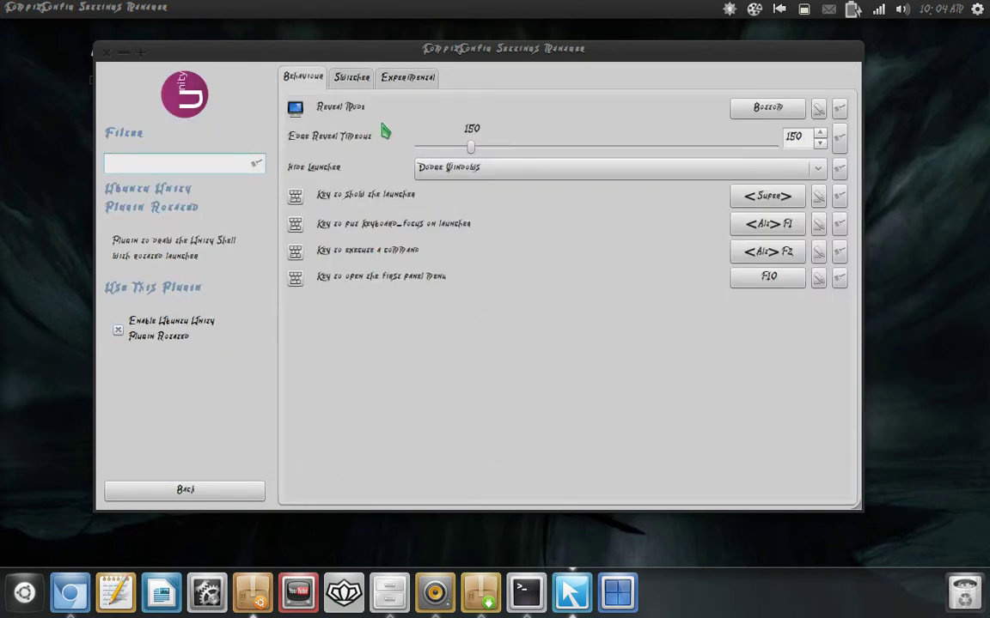
pyautogui.click(400, 82)
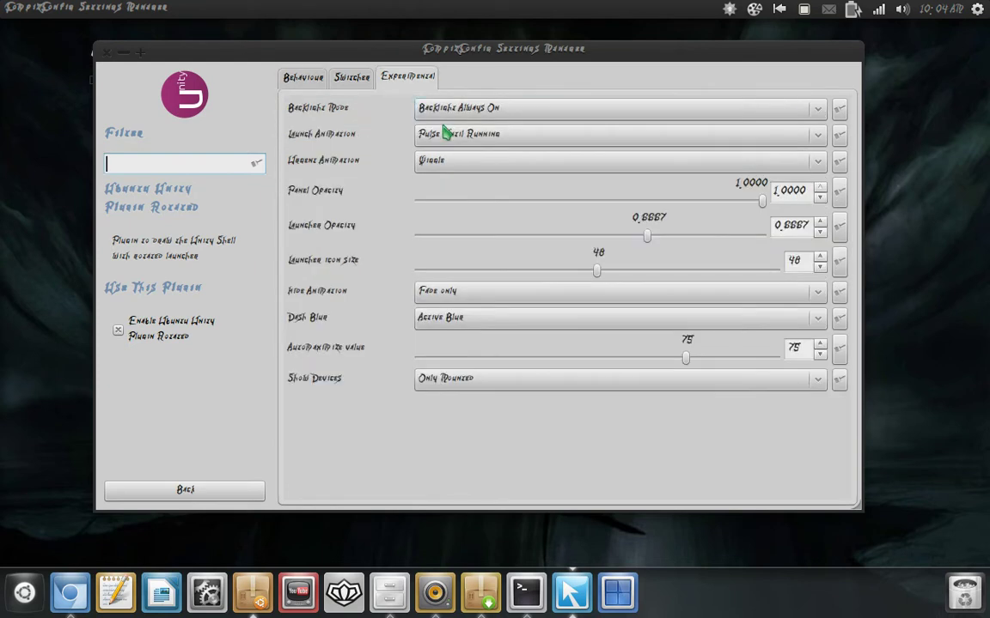
pyautogui.moveTo(773, 201); pyautogui.dragTo(712, 204)
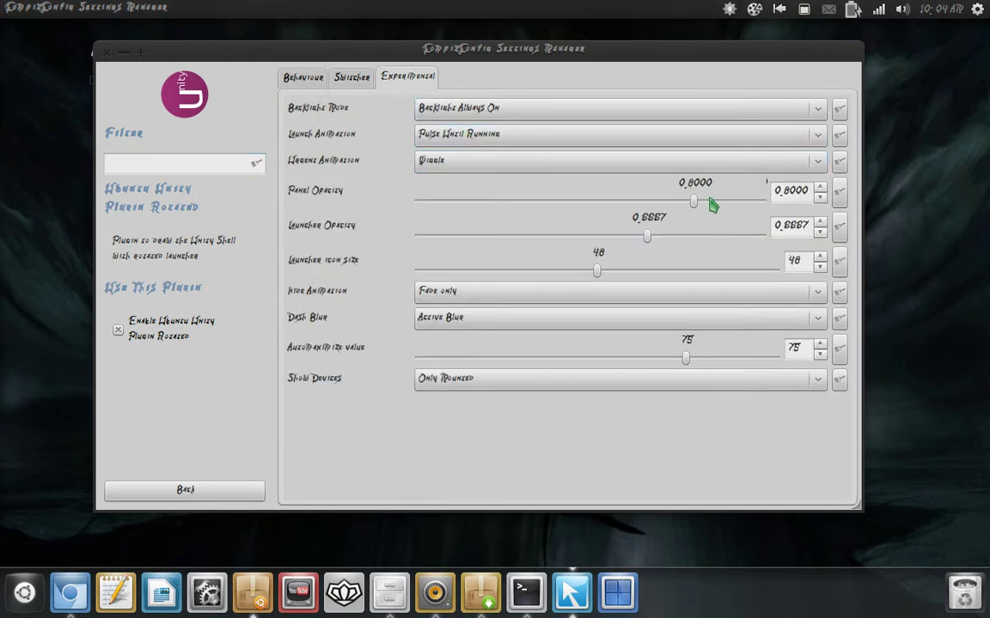
pyautogui.click(677, 108)
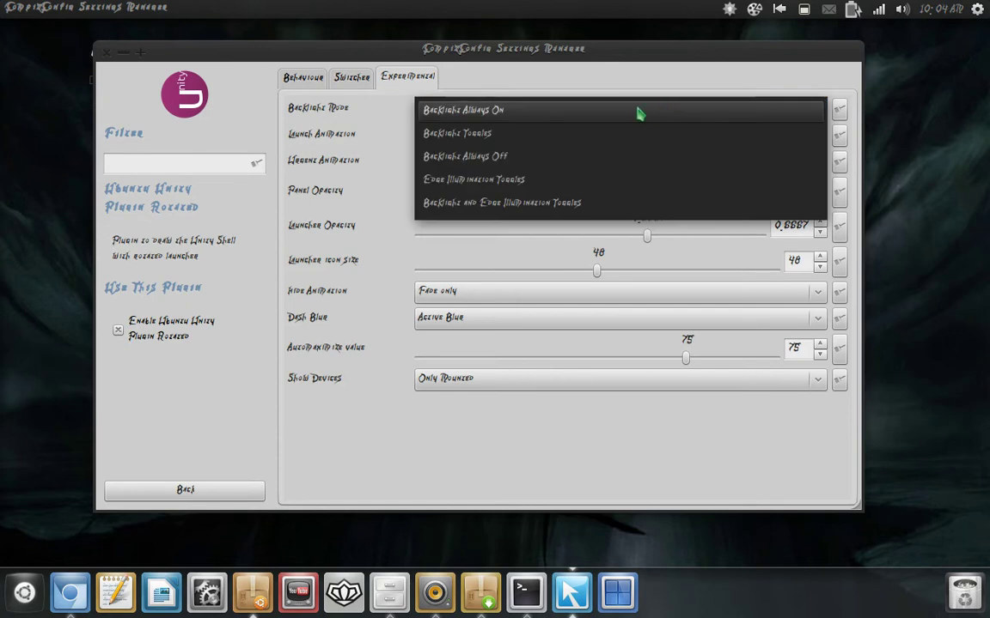
pyautogui.click(595, 135)
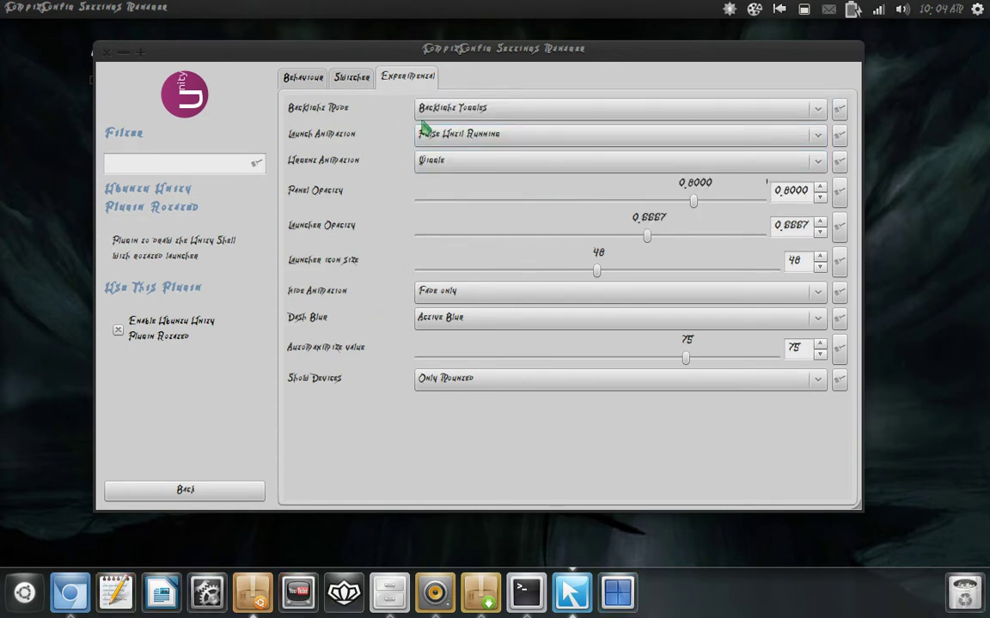
# Show the Hide Animation choices for the rotated plugin, select Fade only, and reposition the settings window.
pyautogui.click(605, 293)
pyautogui.click(584, 280)
pyautogui.moveTo(413, 51); pyautogui.dragTo(424, 77)
pyautogui.click(413, 314)
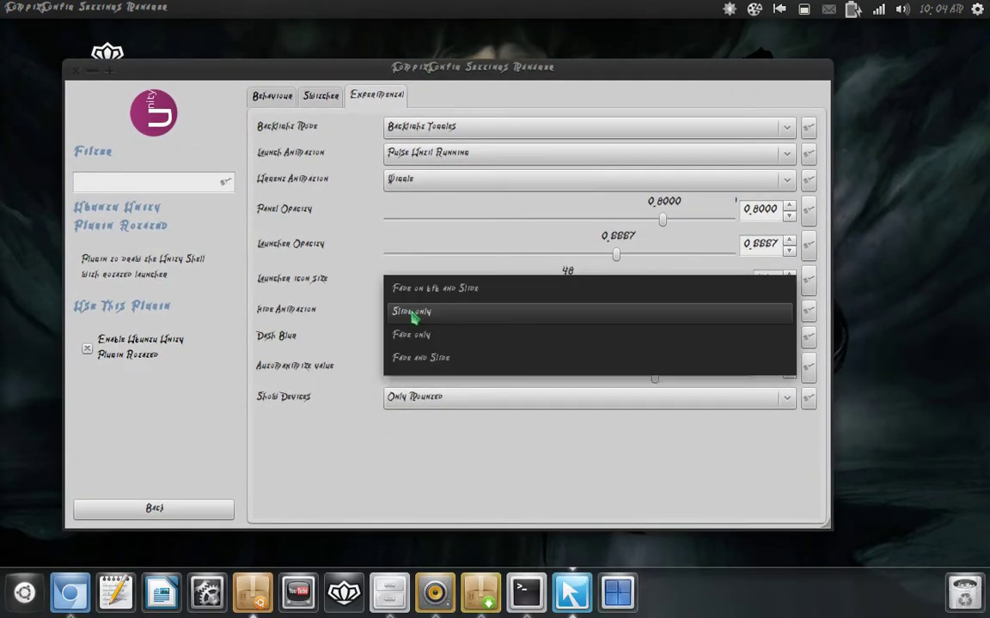
pyautogui.click(412, 335)
pyautogui.moveTo(354, 70); pyautogui.dragTo(367, 100)
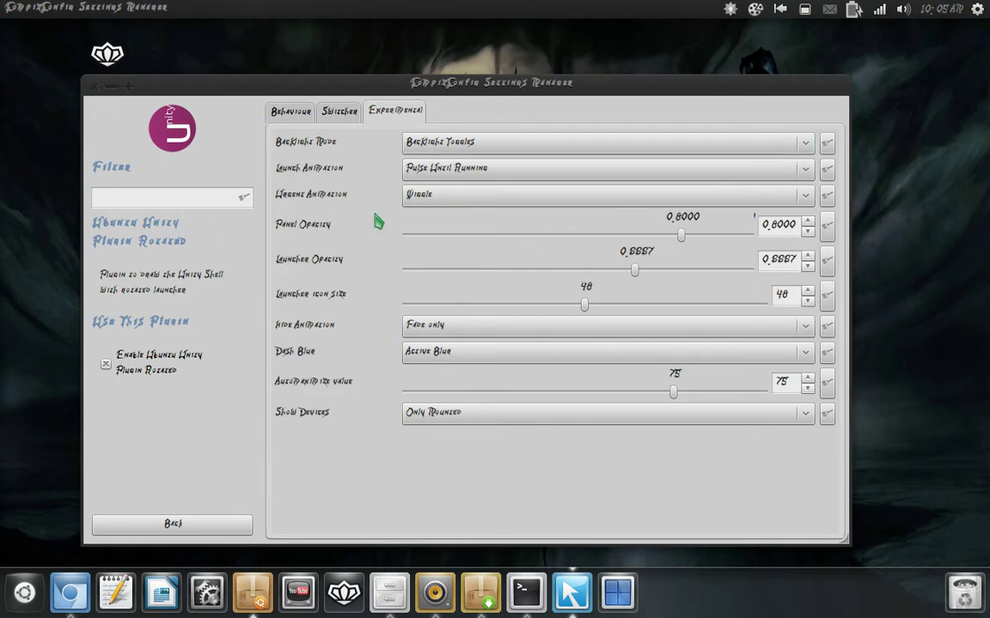
# Return to the plugin list and look over the Desktop and Effects plugins.
pyautogui.click(203, 526)
pyautogui.scroll(-2, 593, 361)
pyautogui.scroll(-1, 593, 359)
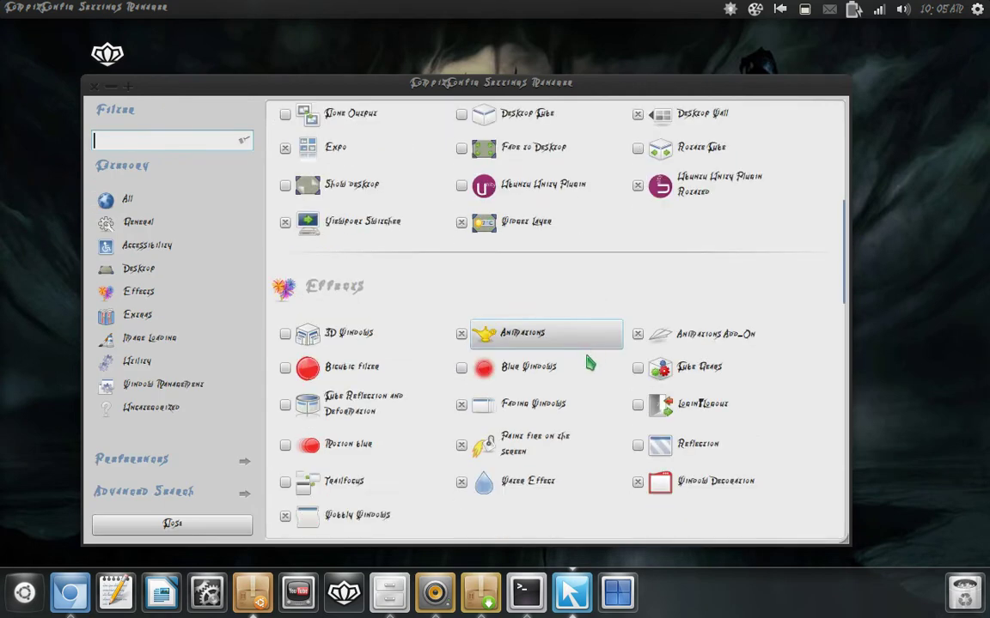
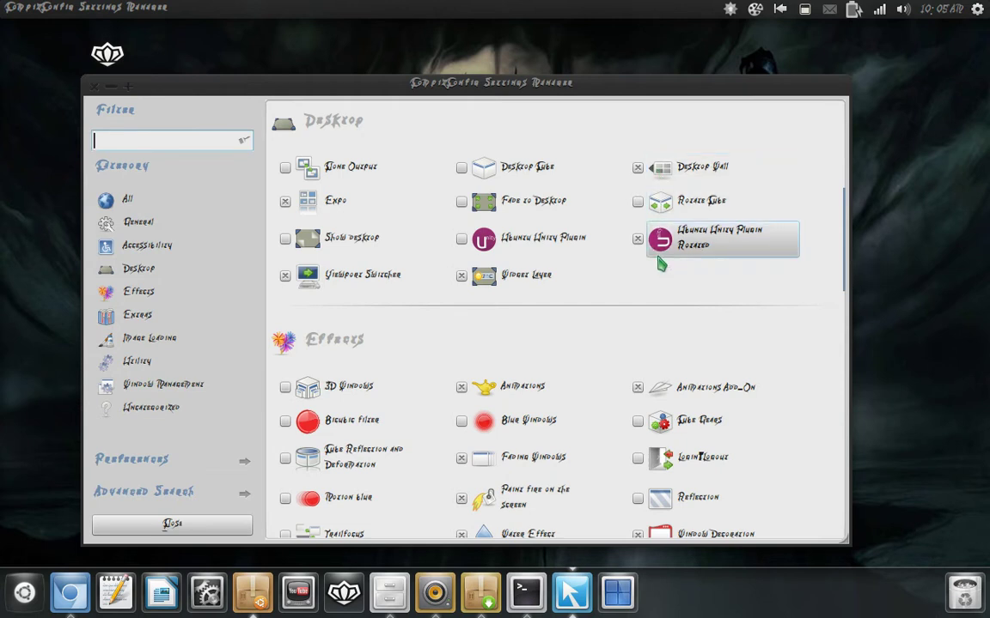
# Show the application switcher in both directions, and open and close the Unity dash.
pyautogui.hotkey('alt', 'Tab')
pyautogui.hotkey('alt', 'shift', 'Tab')
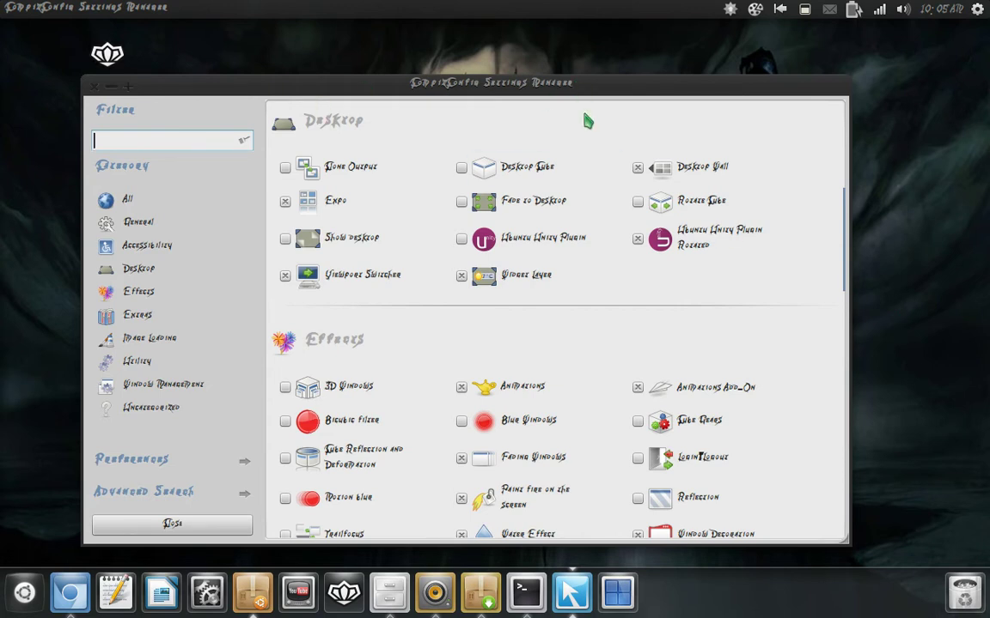
pyautogui.press('super')
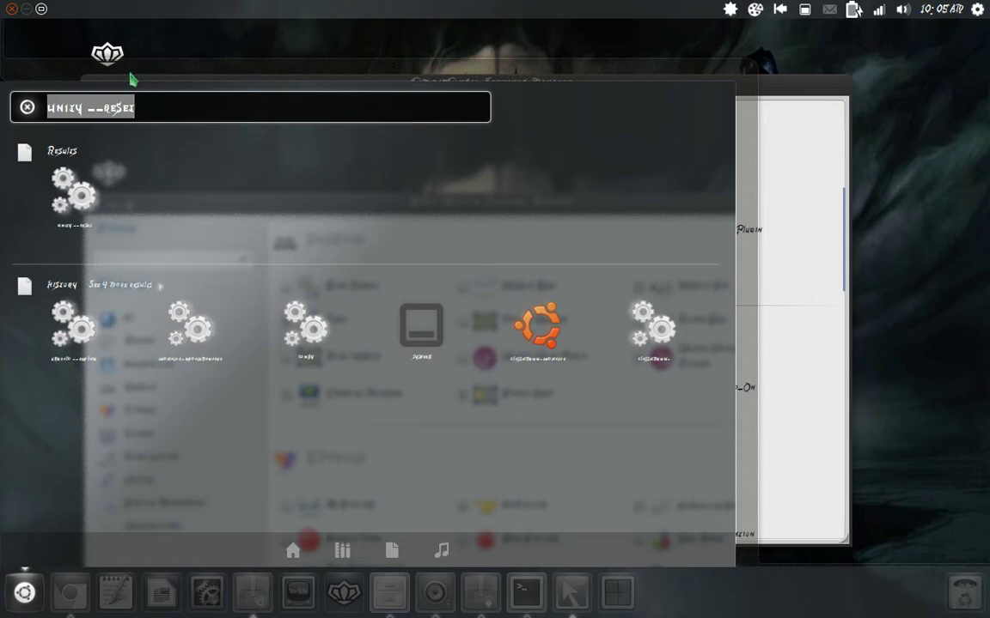
pyautogui.click(14, 10)
# Open the Desktop Size settings in General Options, try different Horizontal Virtual Size values, and switch between workspaces.
pyautogui.scroll(5, 360, 273)
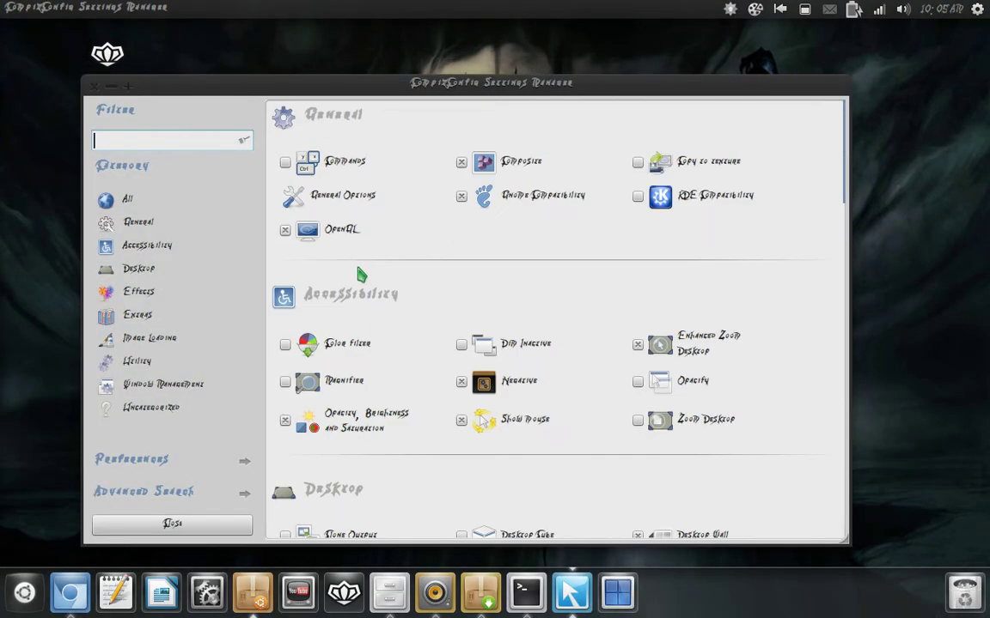
pyautogui.click(344, 196)
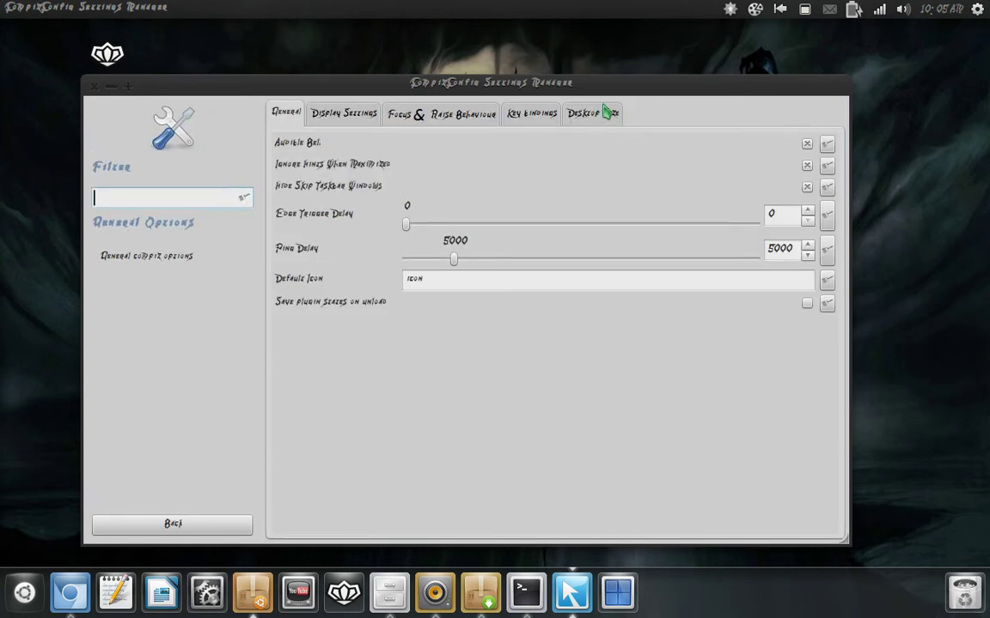
pyautogui.click(606, 112)
pyautogui.click(810, 157)
pyautogui.click(809, 147)
pyautogui.click(808, 147)
pyautogui.hotkey('ctrl', 'alt', 'Right')
pyautogui.hotkey('ctrl', 'alt', 'Left')
pyautogui.hotkey('ctrl', 'alt', 'Left')
# Set the Horizontal Virtual Size to 5 and return to the plugin list.
pyautogui.click(810, 158)
pyautogui.click(810, 157)
pyautogui.click(810, 157)
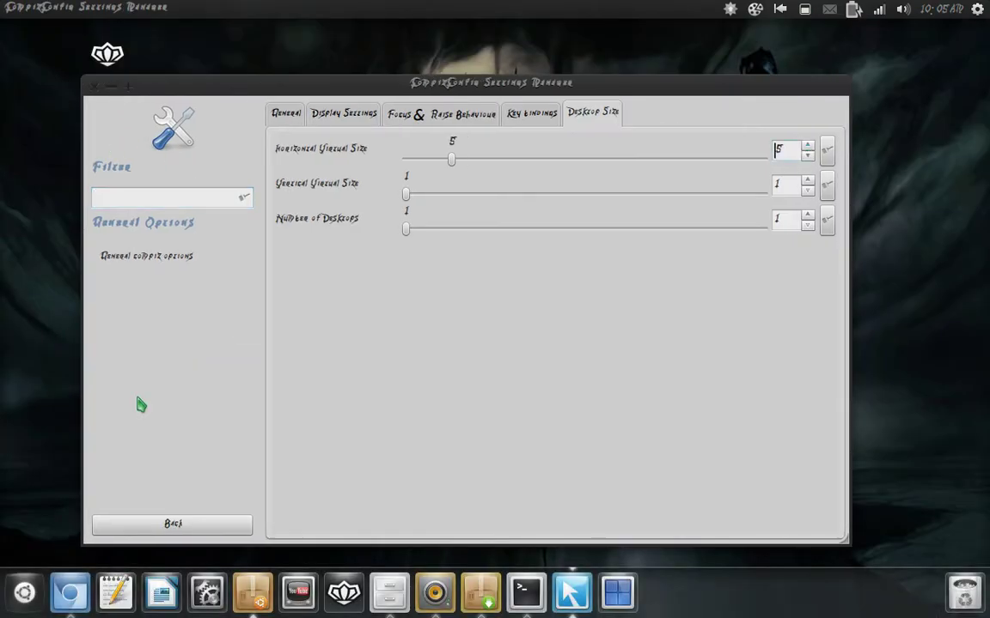
pyautogui.click(134, 526)
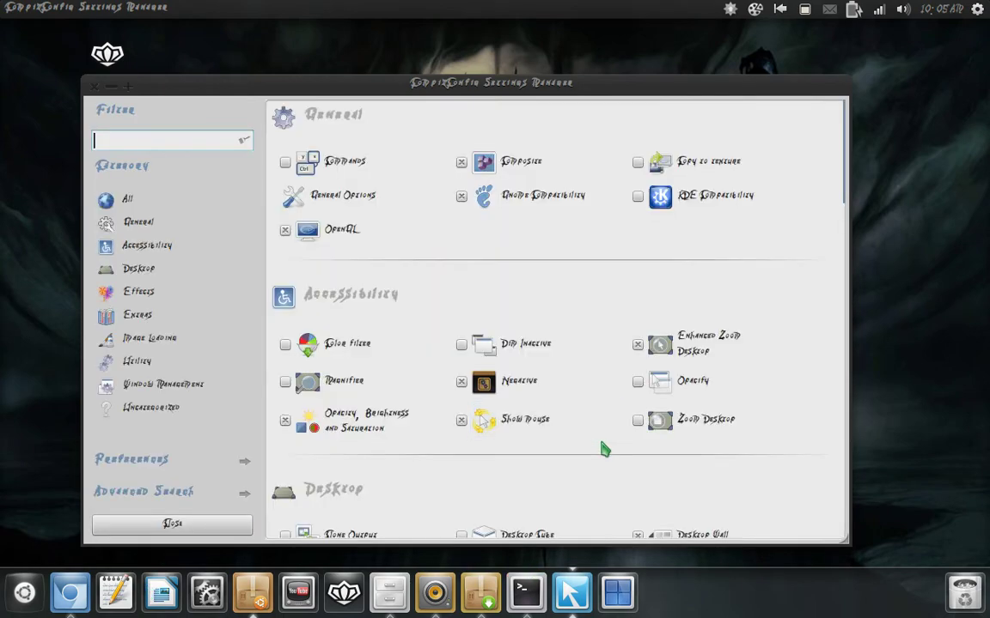
# Switch through the workspaces to the right and back to the one with the settings window.
pyautogui.hotkey('ctrl', 'alt', 'Right')
pyautogui.hotkey('ctrl', 'alt', 'Right')
pyautogui.hotkey('ctrl', 'alt', 'Right')
pyautogui.hotkey('ctrl', 'alt', 'Right')
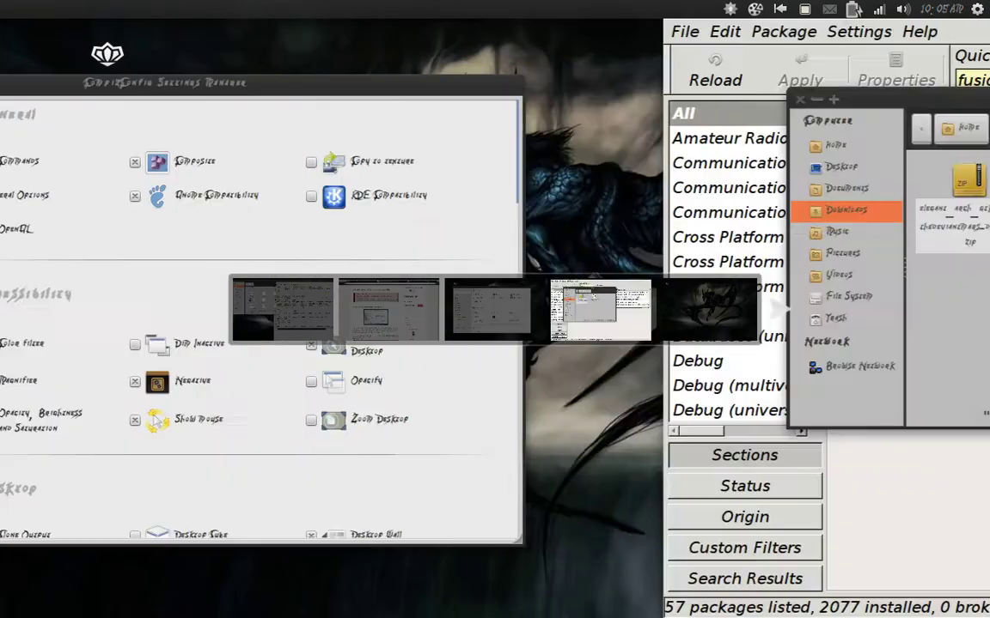
pyautogui.hotkey('ctrl', 'alt', 'Left')
pyautogui.hotkey('ctrl', 'alt', 'Left')
pyautogui.hotkey('ctrl', 'alt', 'Left')
pyautogui.hotkey('ctrl', 'alt', 'Left')
# Browse the plugin list and open the Expo plugin's settings.
pyautogui.scroll(-5, 601, 448)
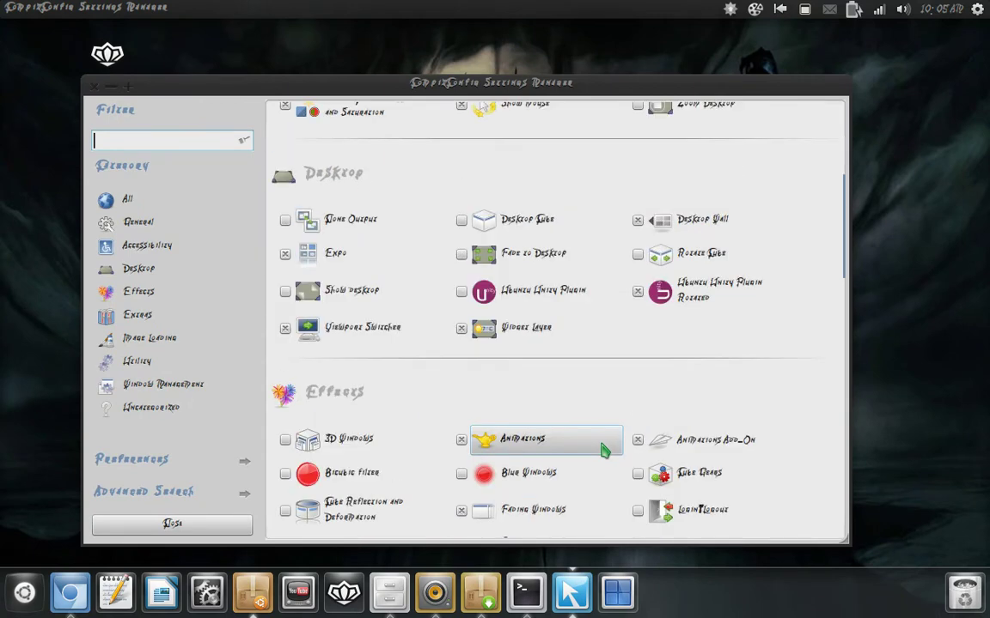
pyautogui.scroll(-10, 605, 450)
pyautogui.scroll(7, 604, 450)
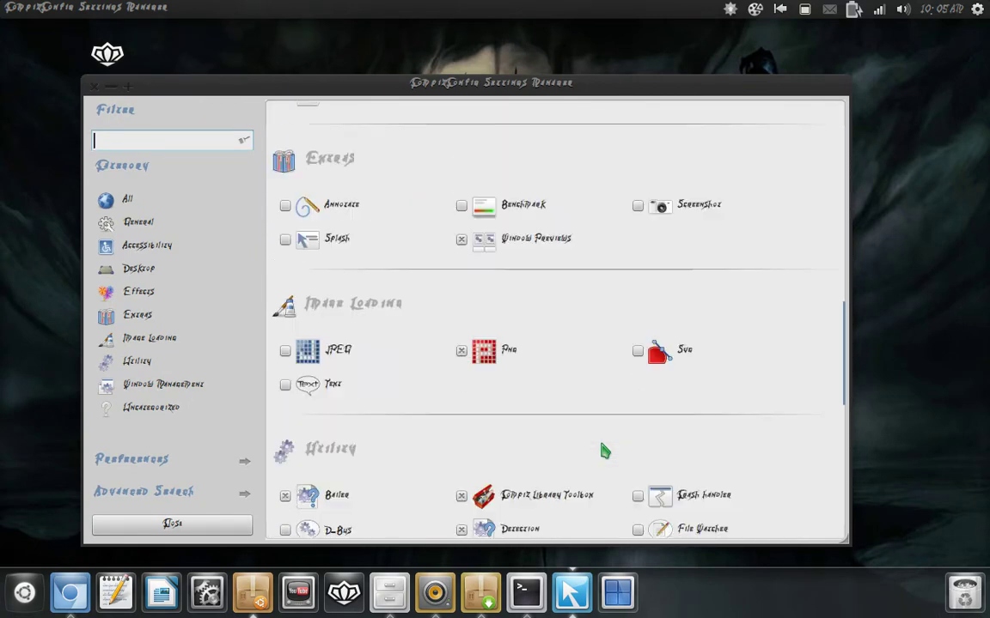
pyautogui.scroll(2, 604, 451)
pyautogui.scroll(-2, 605, 451)
pyautogui.scroll(9, 605, 451)
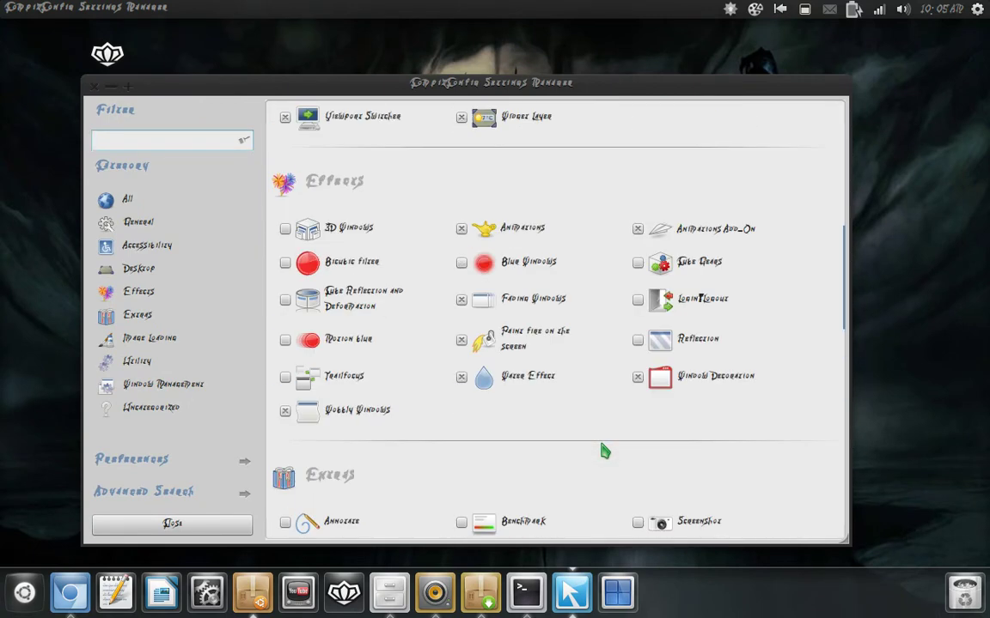
pyautogui.click(375, 359)
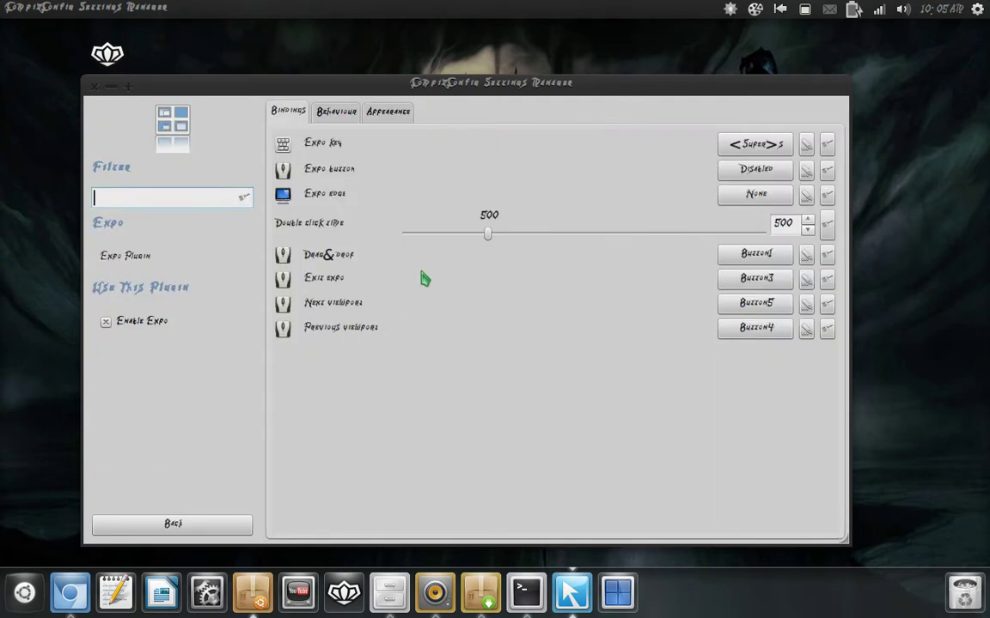
# In Expo's behaviour settings, try the Vortex animation and preview it in the workspace overview.
pyautogui.click(347, 118)
pyautogui.click(463, 202)
pyautogui.click(480, 260)
pyautogui.press('super+e')
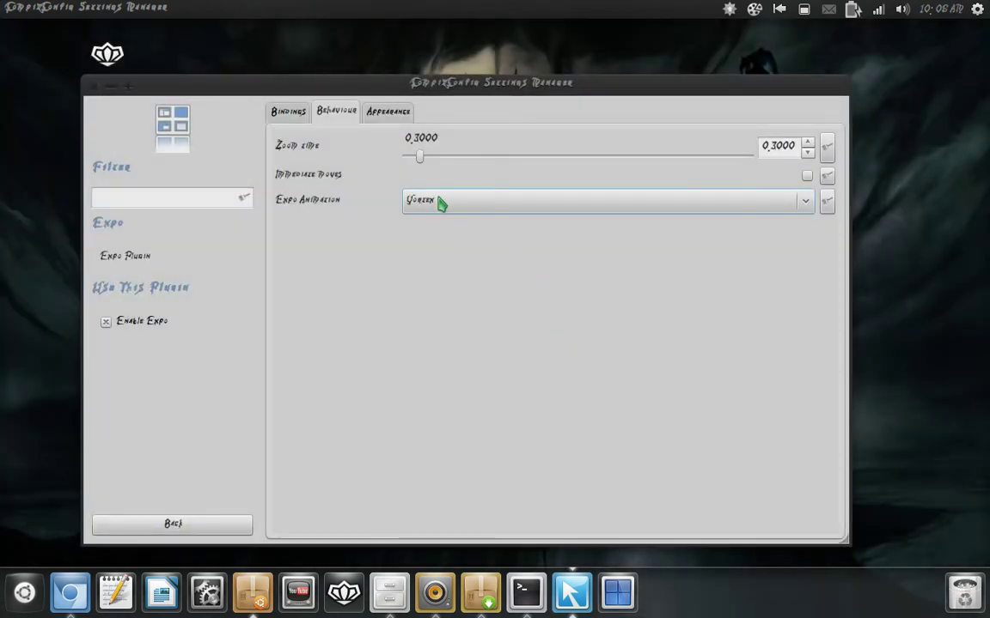
# Change the Expo Animation to Fade + Zoom and on to Zoom, and preview the workspace overview.
pyautogui.click(440, 203)
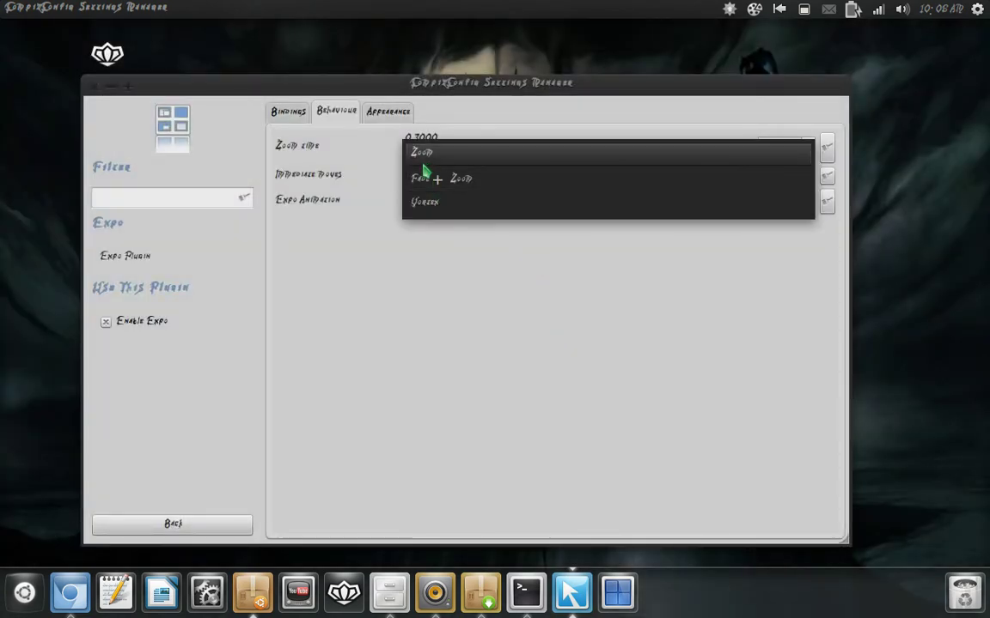
pyautogui.click(420, 178)
pyautogui.click(437, 203)
pyautogui.click(433, 174)
pyautogui.press('super+e')
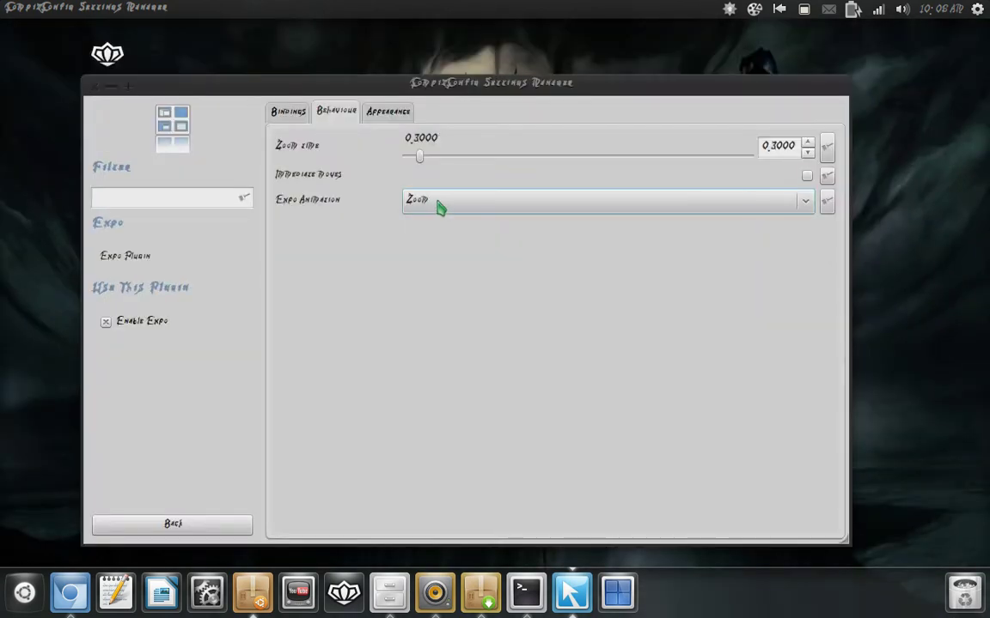
# Try Fade + Zoom as the Expo Animation and open and close the workspace overview.
pyautogui.click(435, 204)
pyautogui.click(445, 227)
pyautogui.press('super+e')
pyautogui.press('super+e')
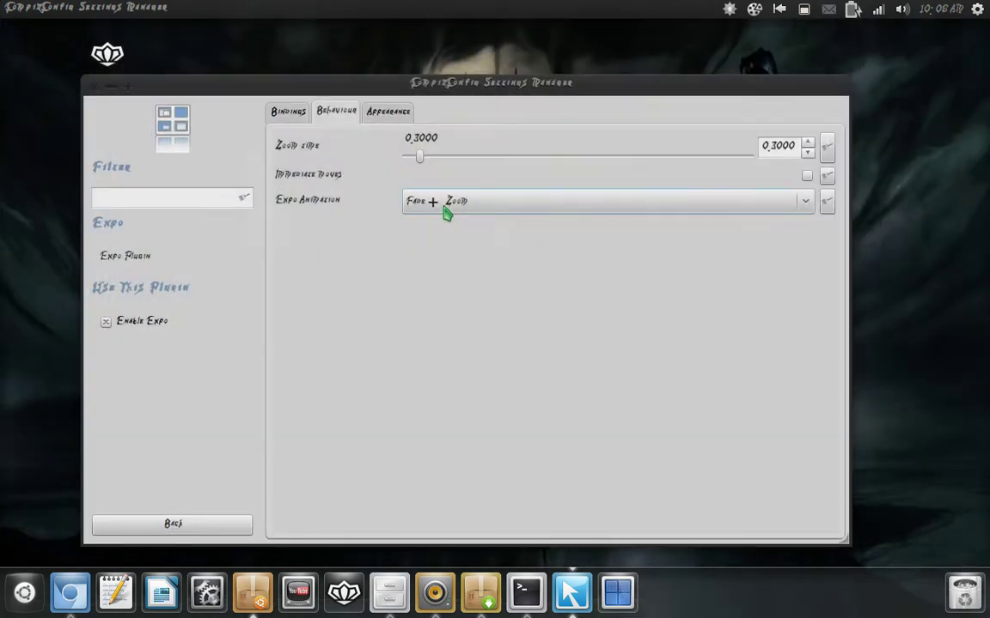
# Set the Expo Animation to Zoom and preview the effect in the workspace overview.
pyautogui.click(444, 210)
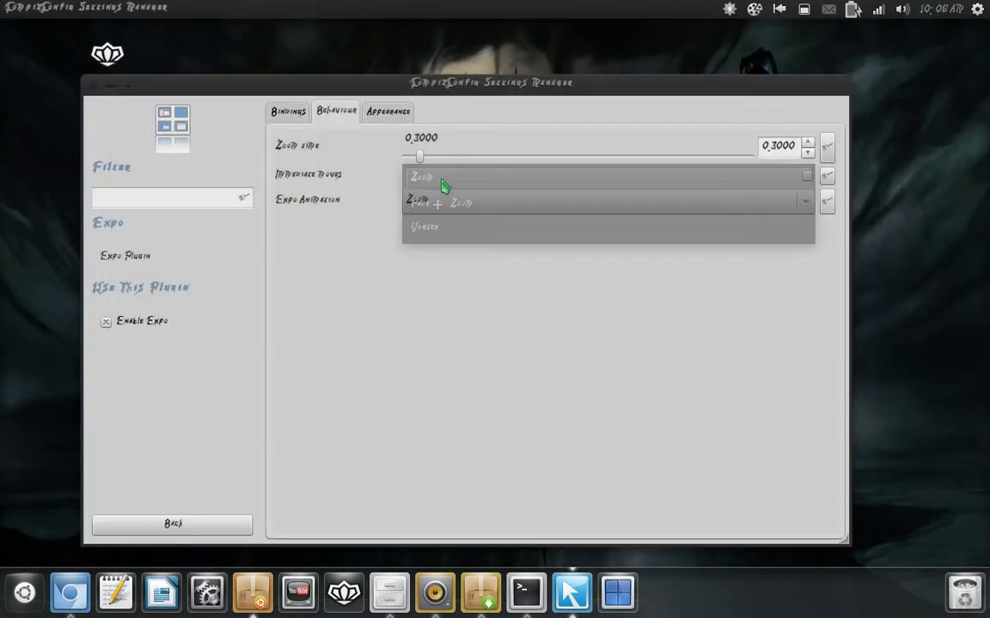
pyautogui.click(444, 190)
pyautogui.press('super+e')
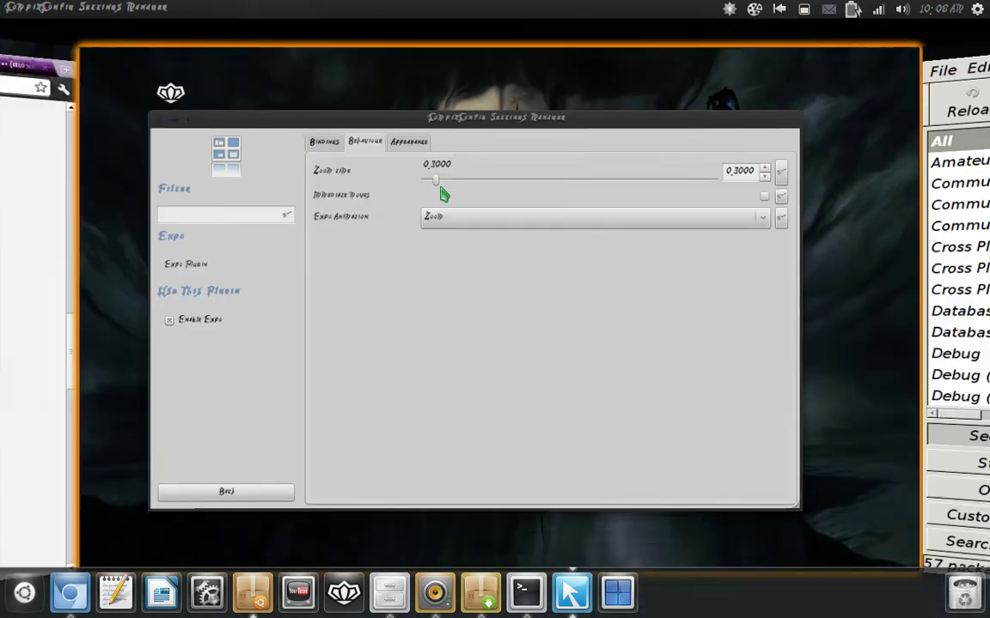
pyautogui.press('super+e')
pyautogui.press('super+e')
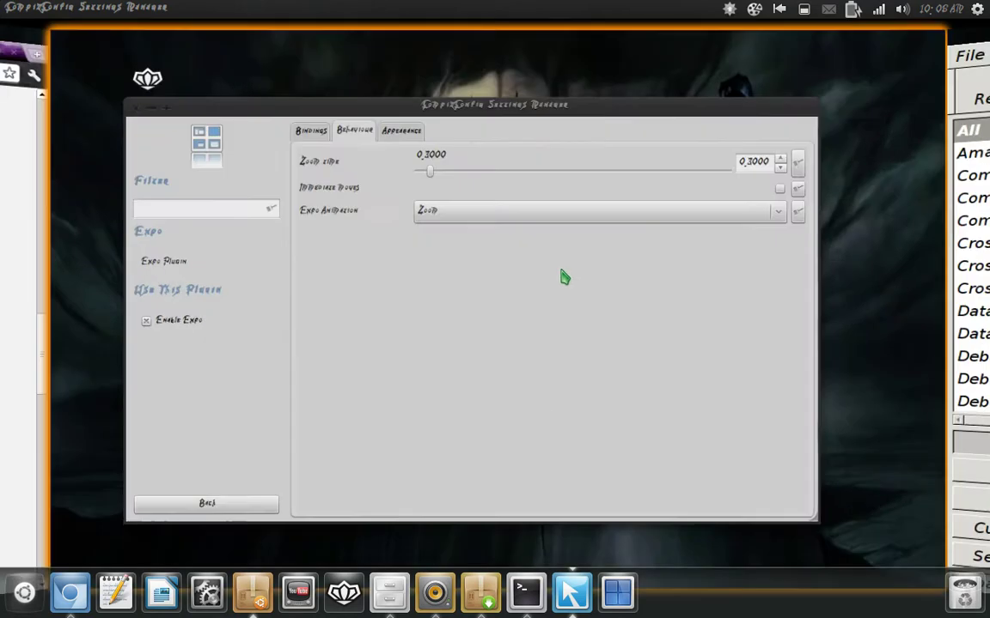
# Move the Downloads window to the last workspace in the Expo overview and return to the settings window's workspace.
pyautogui.press('super+e')
pyautogui.moveTo(660, 301); pyautogui.dragTo(934, 294)
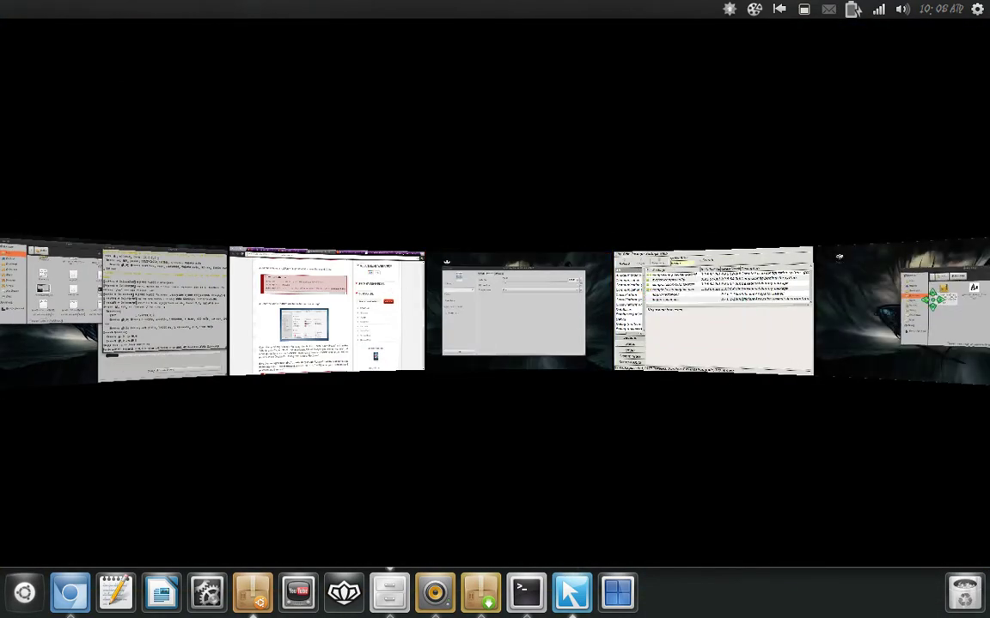
pyautogui.click(561, 335)
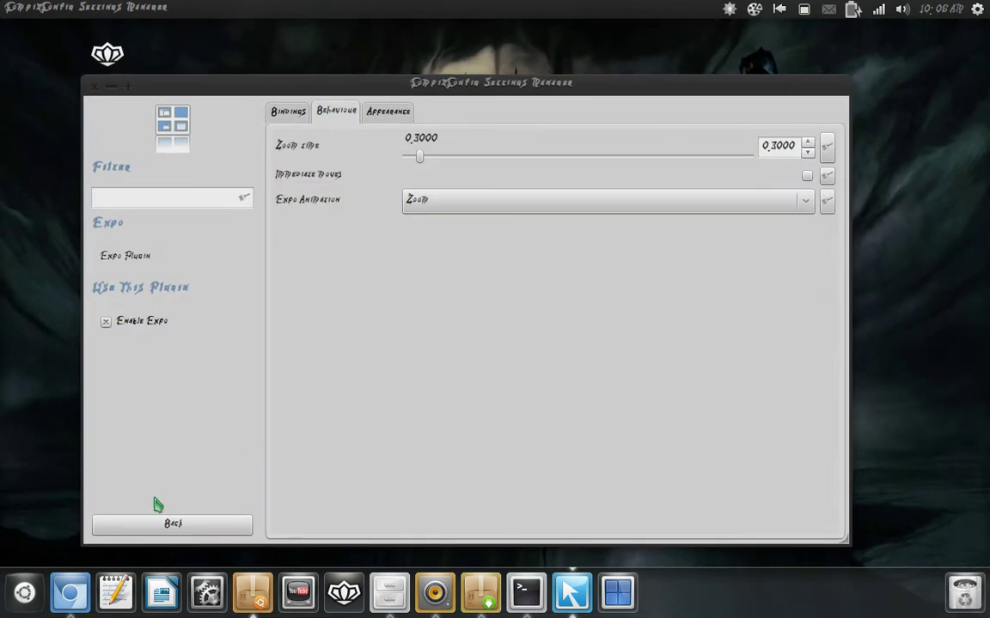
# Find the Scale plugin under Window Management and use the Scale window overview to switch to the Downloads window.
pyautogui.click(155, 524)
pyautogui.scroll(-15, 653, 303)
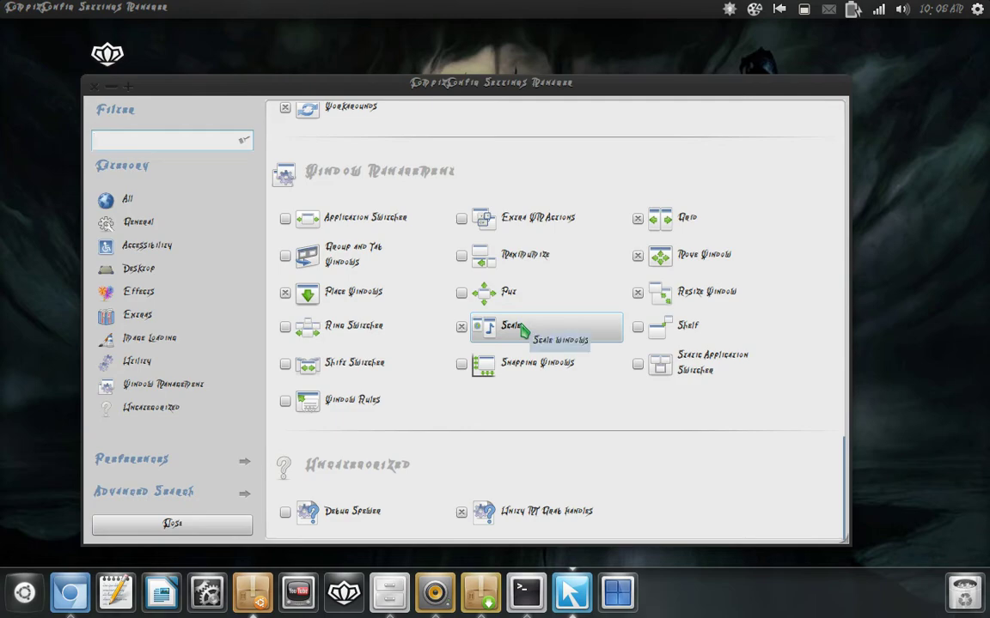
pyautogui.press('super+w')
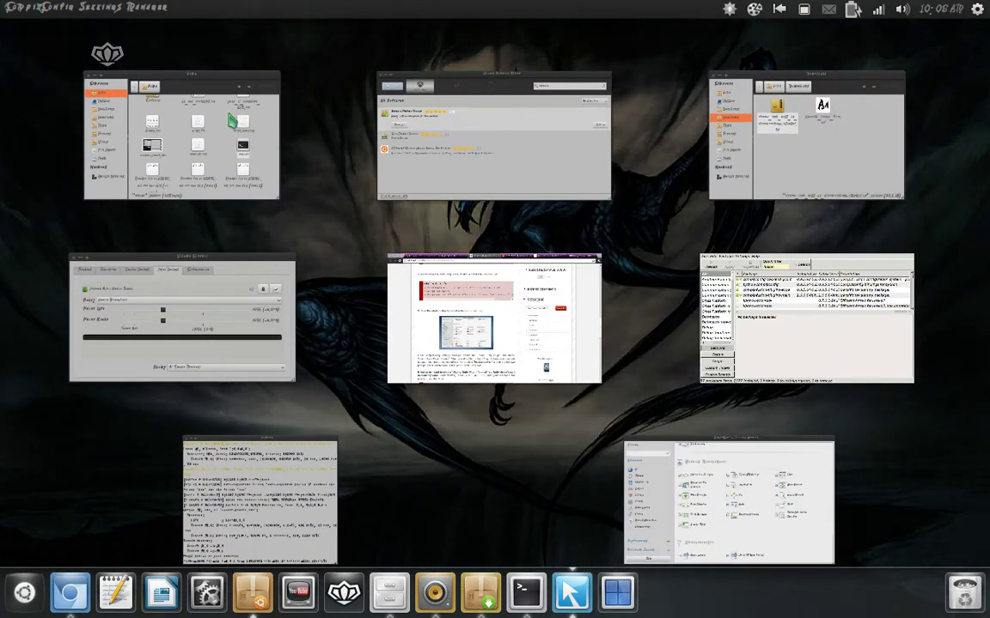
pyautogui.click(806, 190)
pyautogui.hotkey('alt', 'Tab')
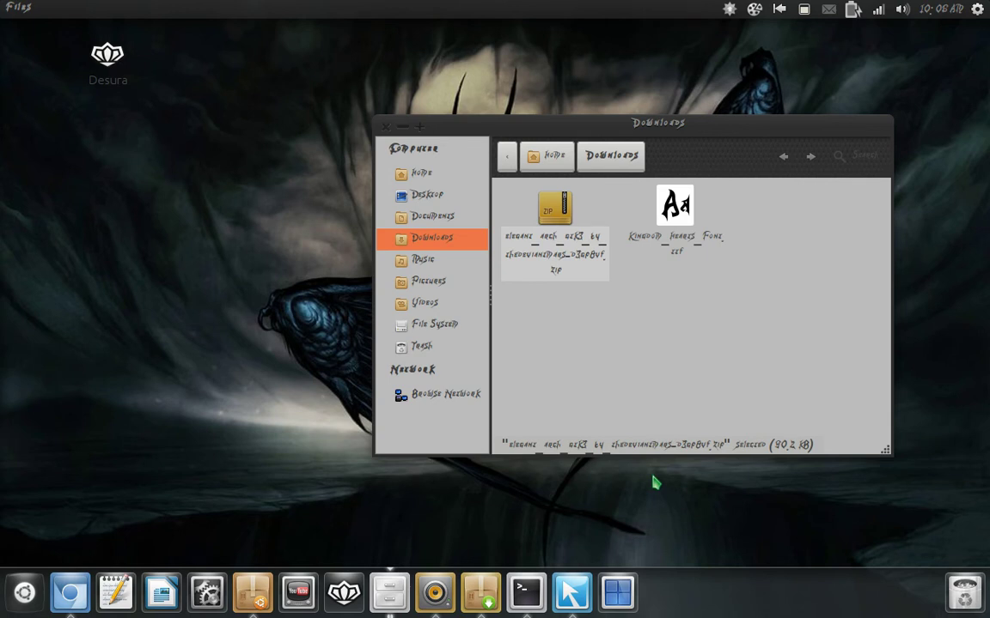
# Open the Elegant Arch GTK3 theme archive in Downloads to view its contents and close it.
pyautogui.click(673, 251)
pyautogui.click(543, 244)
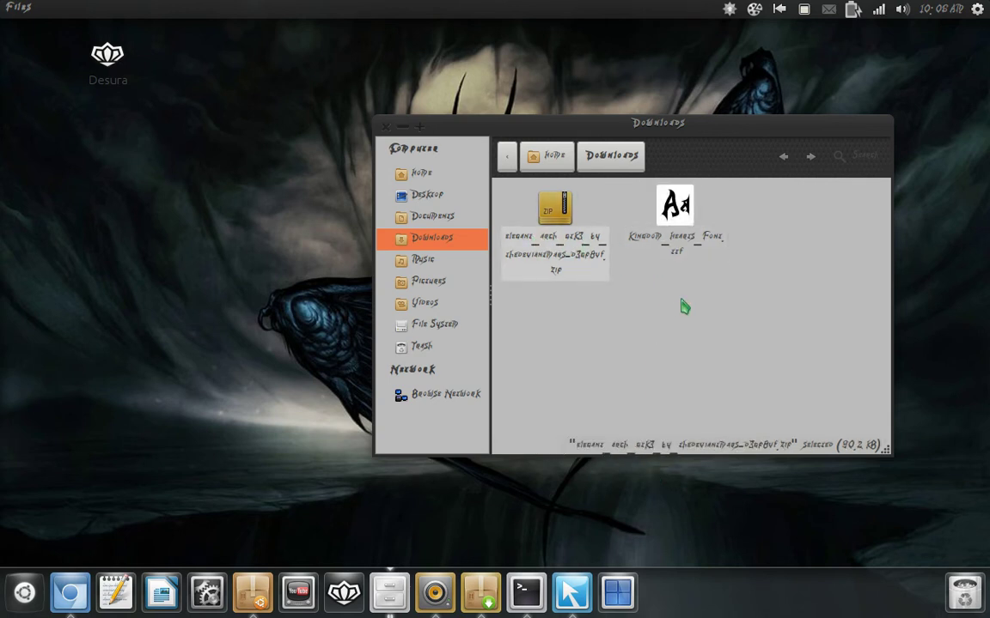
pyautogui.press('Return')
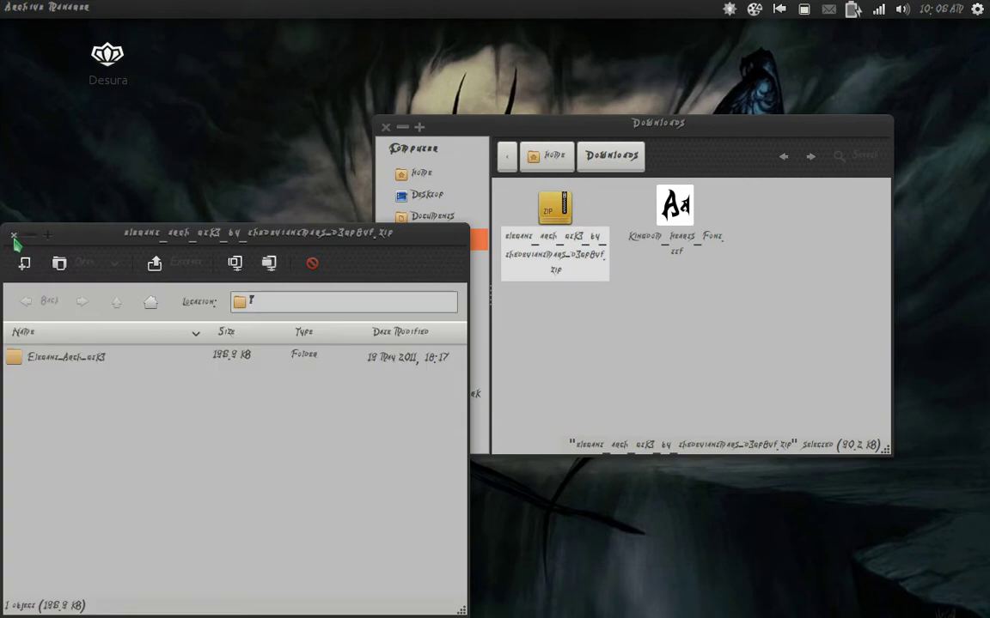
pyautogui.hotkey('ctrl', 'w')
# Preview the Kingdom Hearts font file, reposition the font viewer to show its install option, and close it.
pyautogui.doubleClick(666, 239)
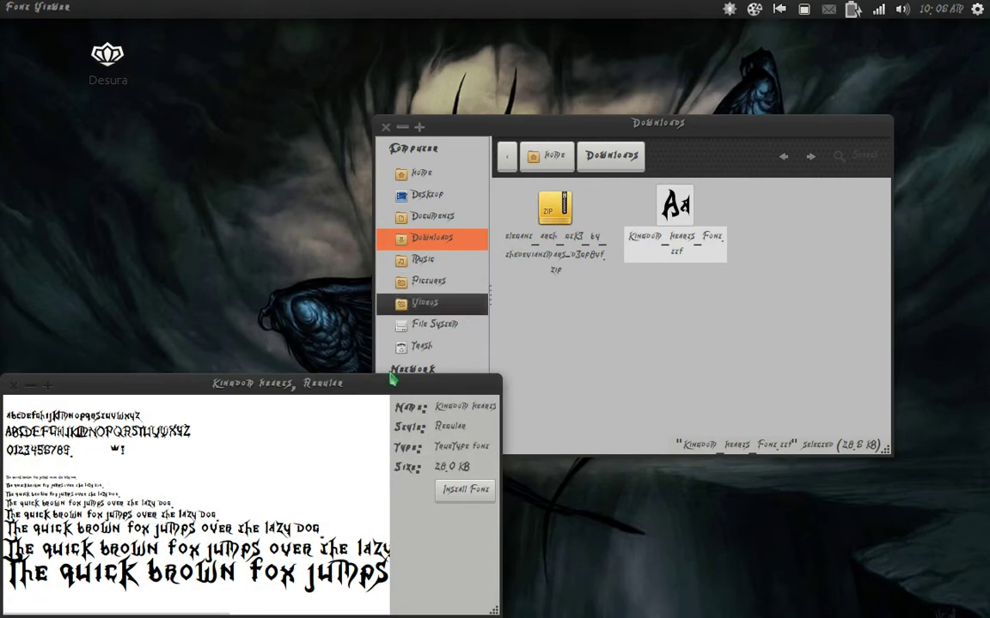
pyautogui.moveTo(327, 383); pyautogui.dragTo(441, 356)
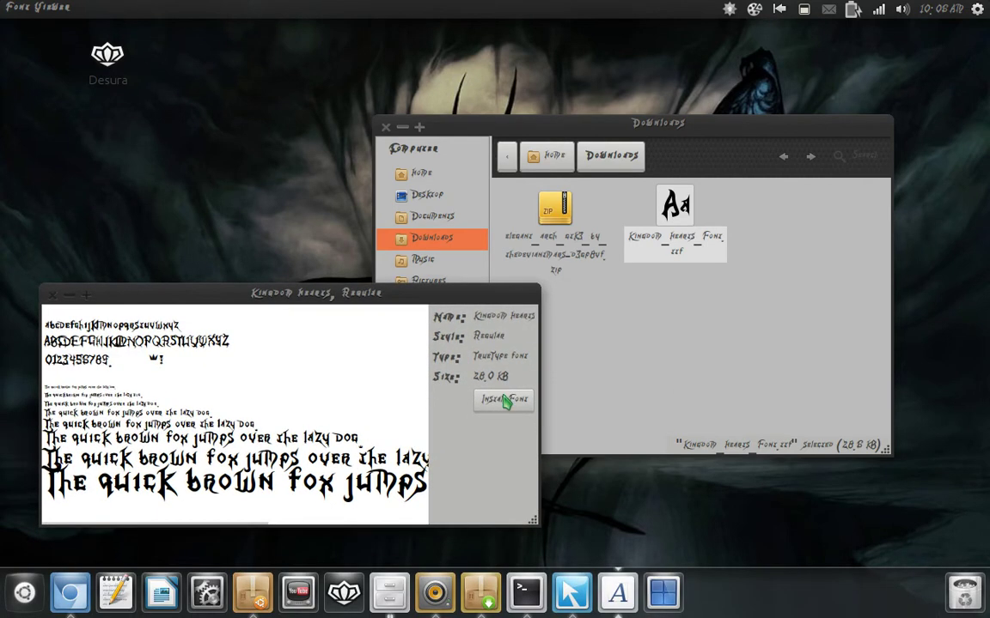
pyautogui.click(52, 295)
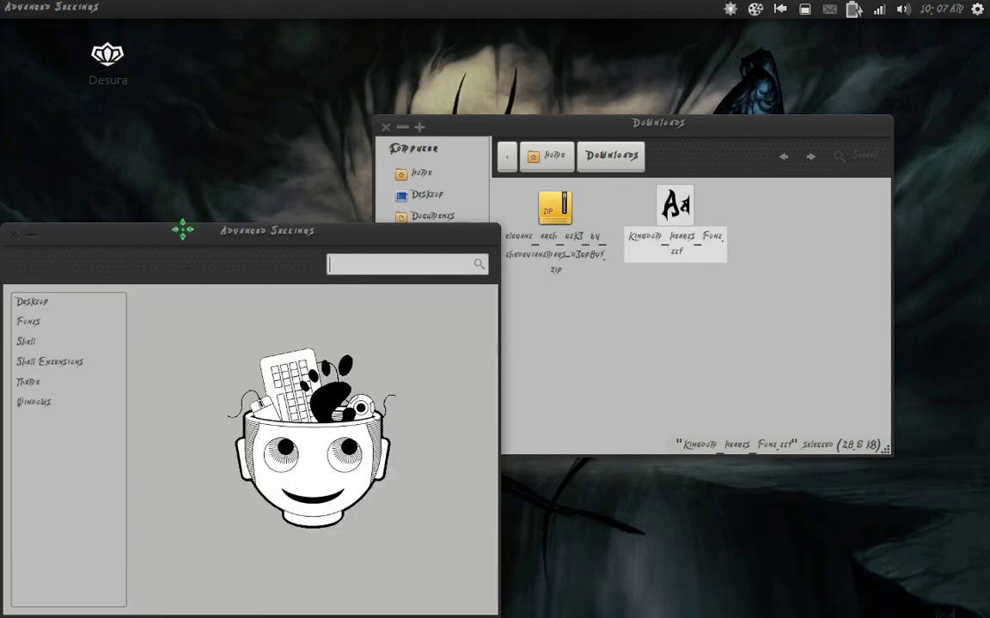
# In the Desktop section of Advanced Settings, turn on the Computer, Home, Network Servers and Trash desktop icons.
pyautogui.moveTo(182, 229); pyautogui.dragTo(488, 176)
pyautogui.click(395, 229)
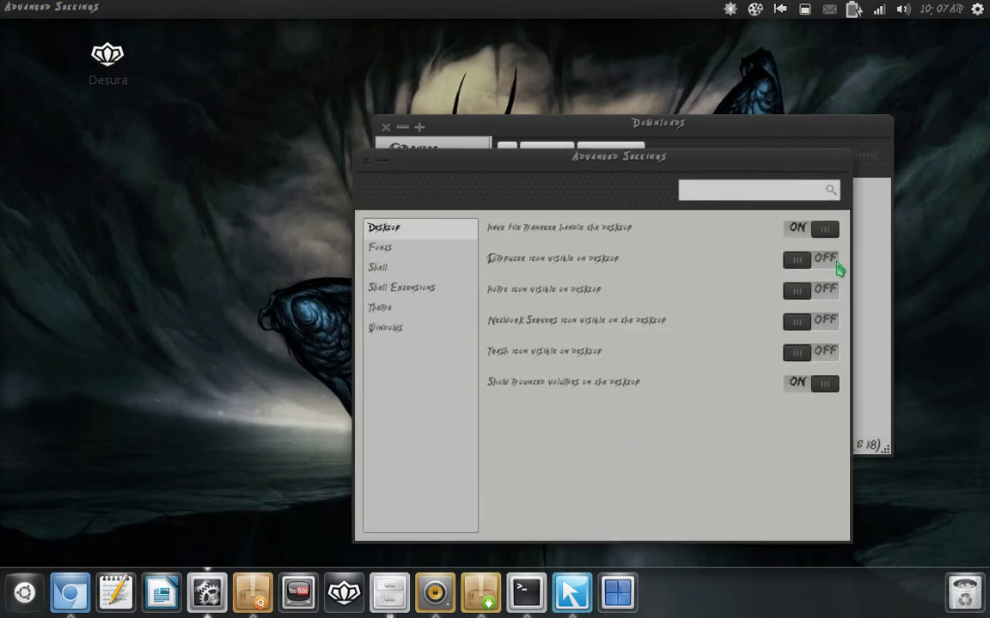
pyautogui.click(835, 261)
pyautogui.click(831, 294)
pyautogui.click(830, 323)
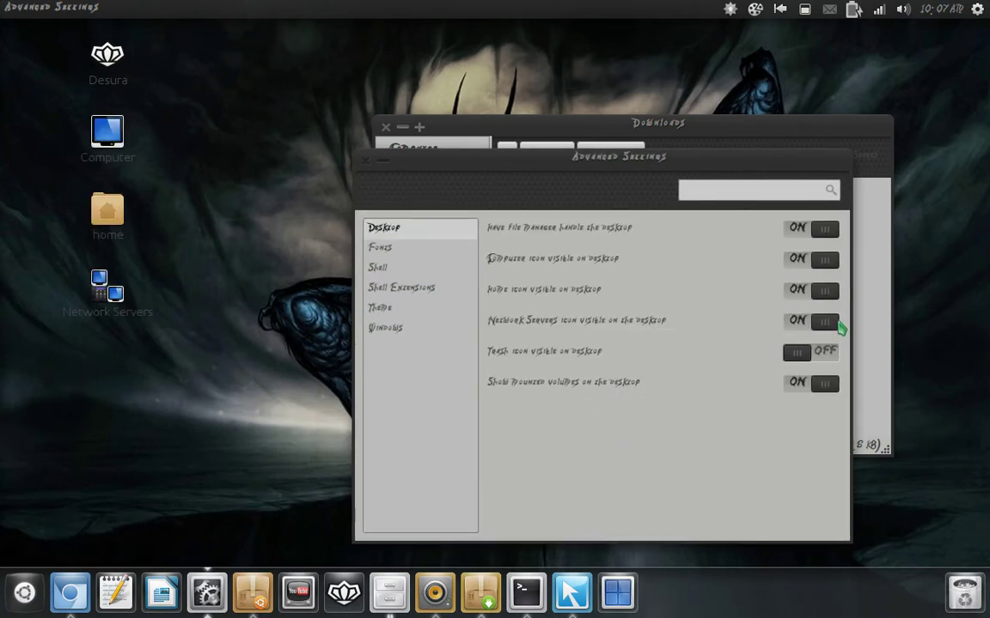
pyautogui.click(820, 355)
# Turn the Trash, Network Servers, Home and Computer desktop icons back off.
pyautogui.click(819, 355)
pyautogui.click(799, 322)
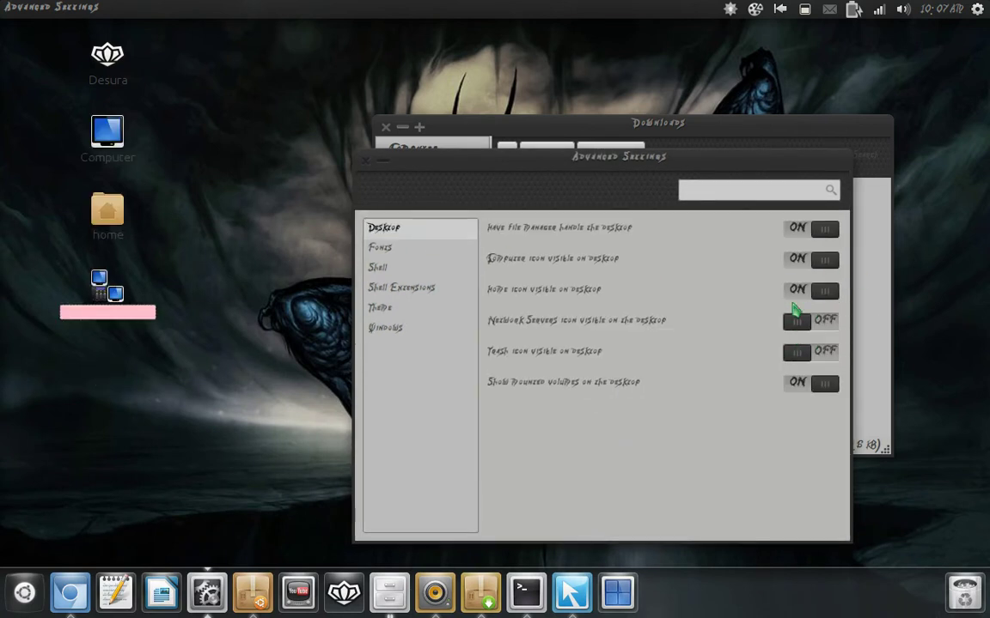
pyautogui.click(794, 290)
pyautogui.click(794, 259)
# In the Fonts section, search the default font picker for "kingdom" and accept Kingdom Hearts Italic.
pyautogui.click(411, 244)
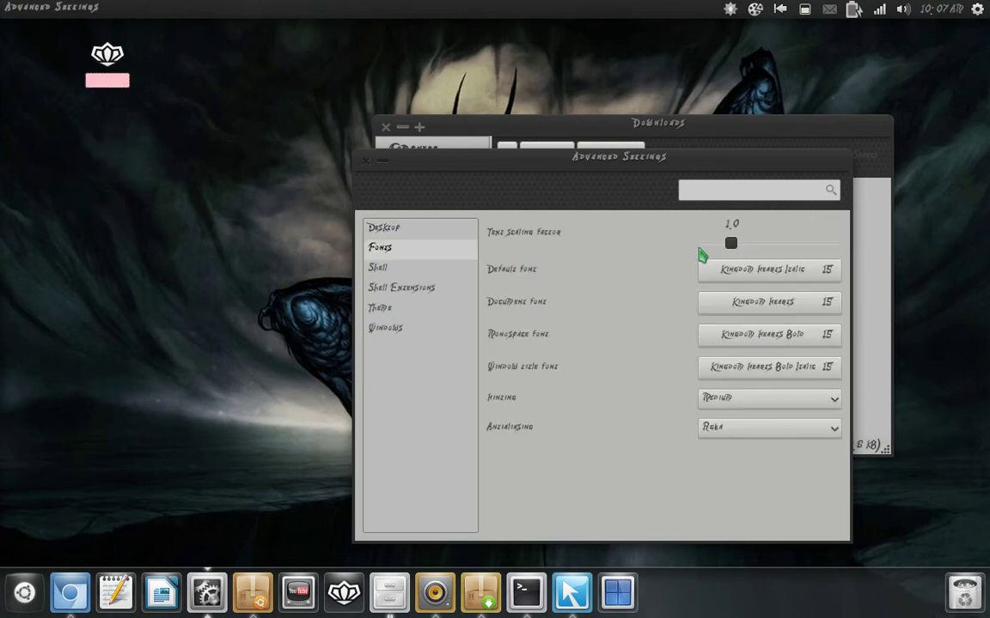
pyautogui.click(795, 273)
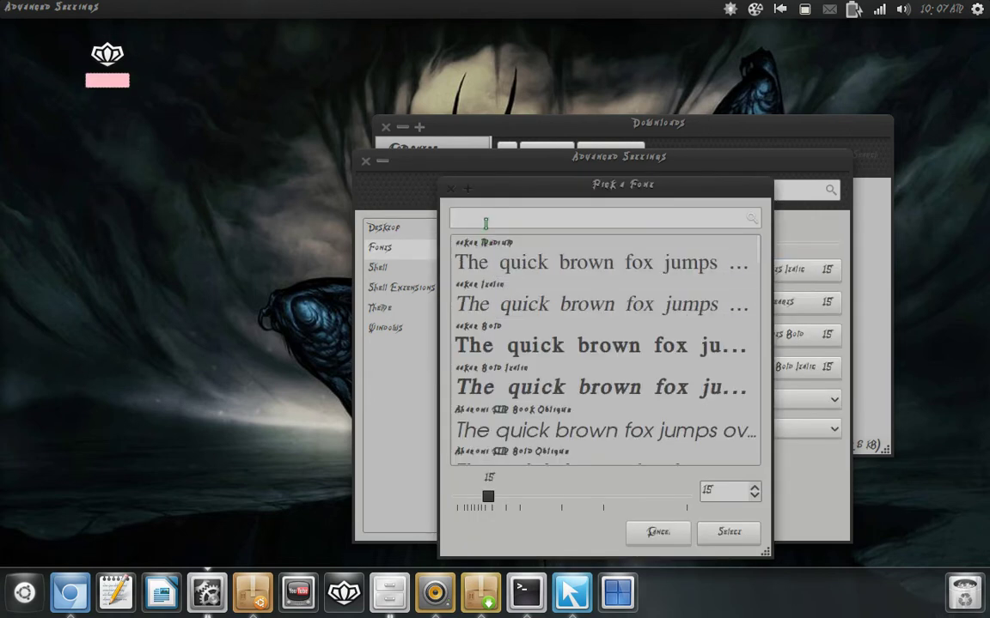
pyautogui.write('kingdom')
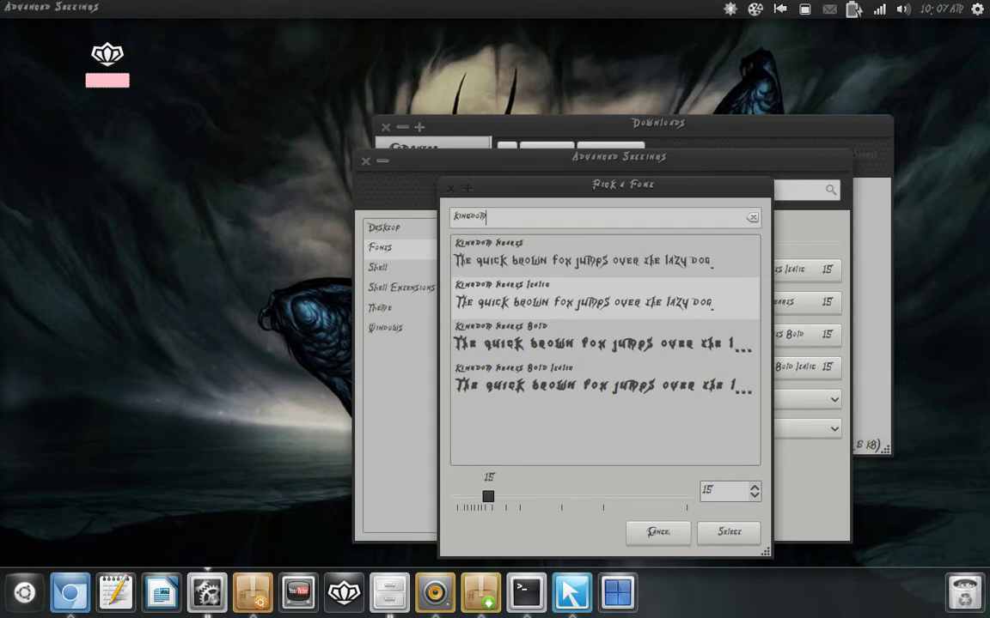
pyautogui.click(701, 534)
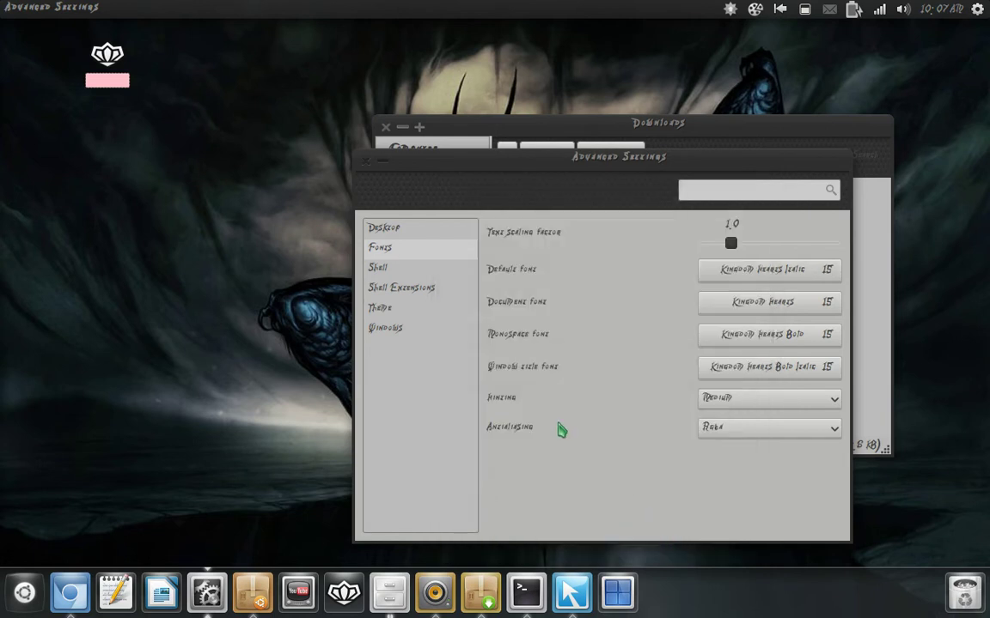
# Look over the Shell and Shell Extensions sections of Advanced Settings and open the Theme section.
pyautogui.click(434, 289)
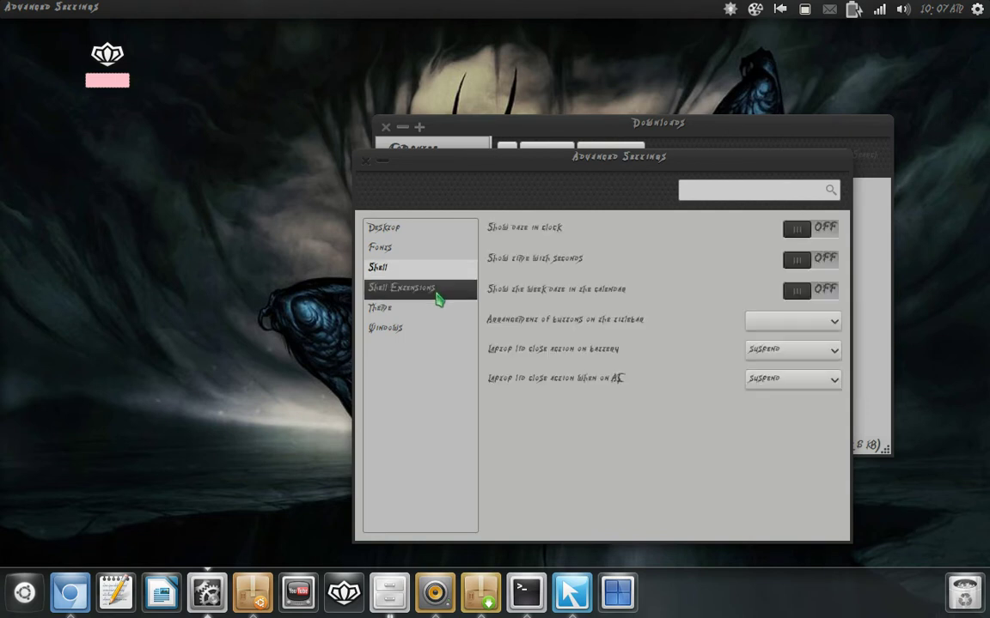
pyautogui.click(436, 270)
pyautogui.click(436, 310)
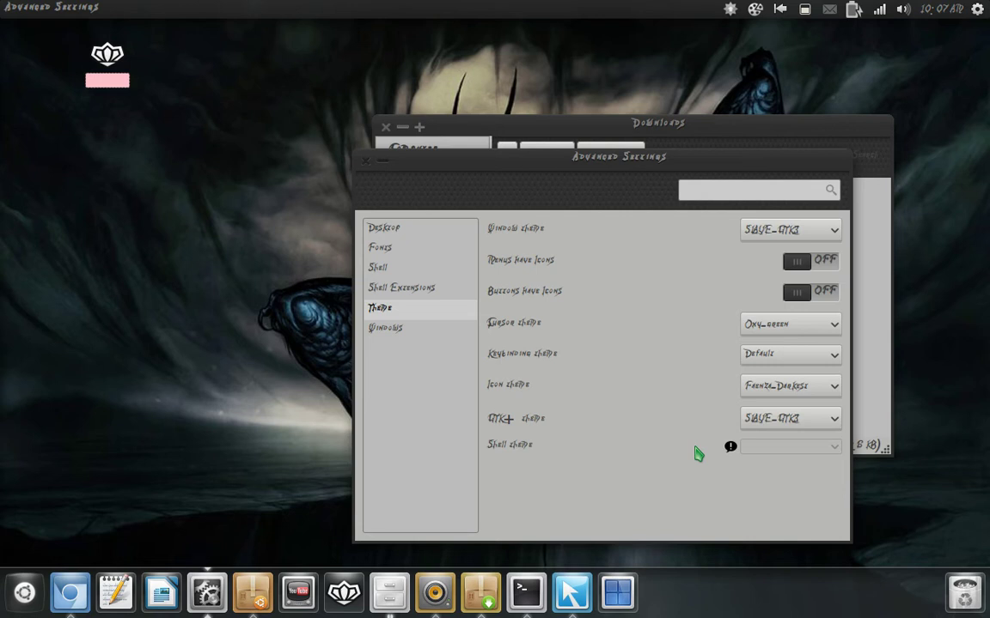
# Look through the available window, cursor and icon themes without choosing a different one.
pyautogui.click(777, 230)
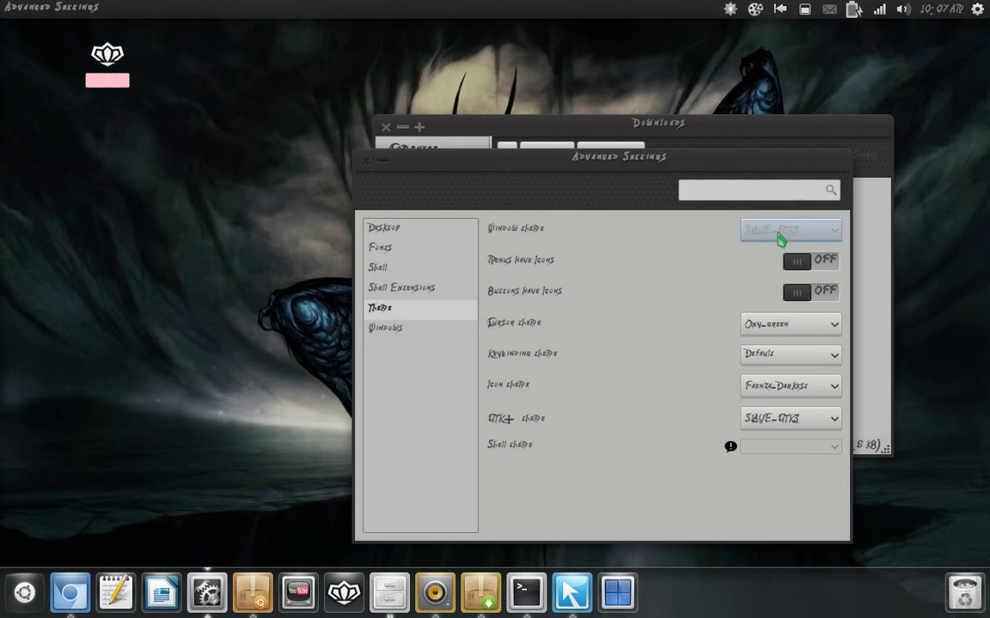
pyautogui.click(640, 231)
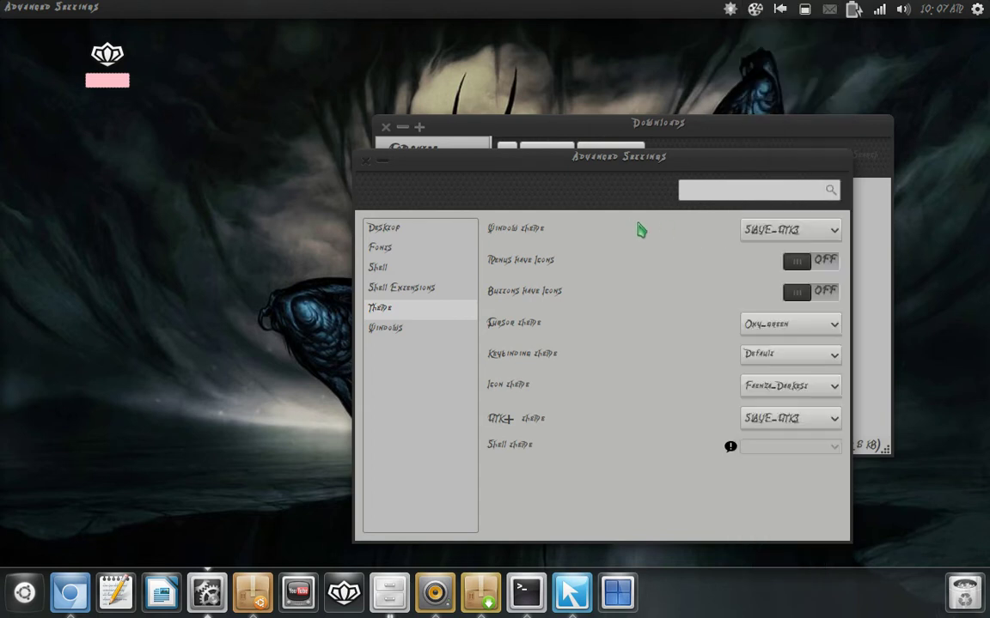
pyautogui.click(767, 326)
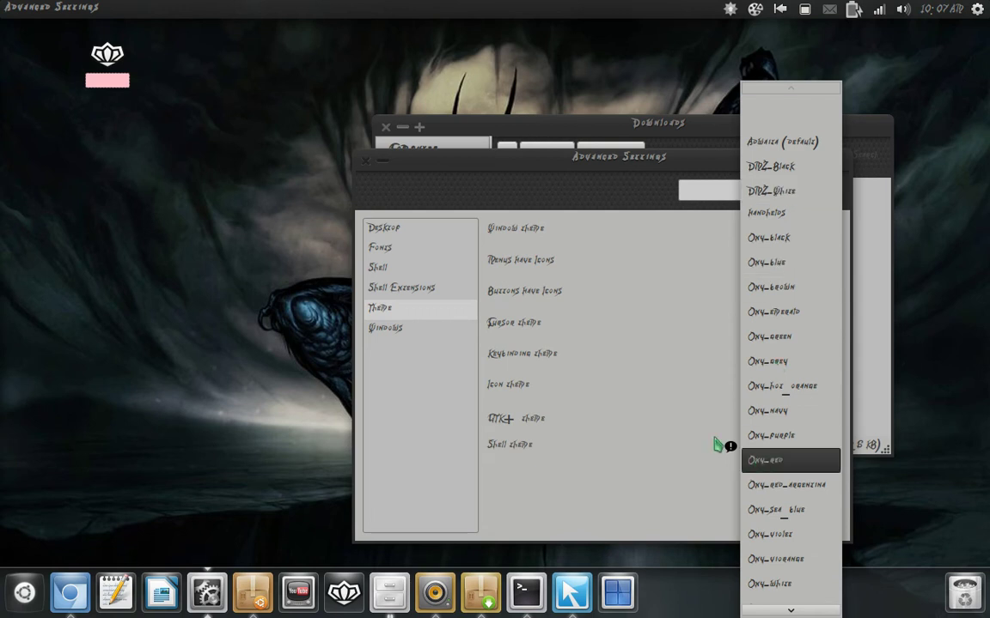
pyautogui.click(633, 375)
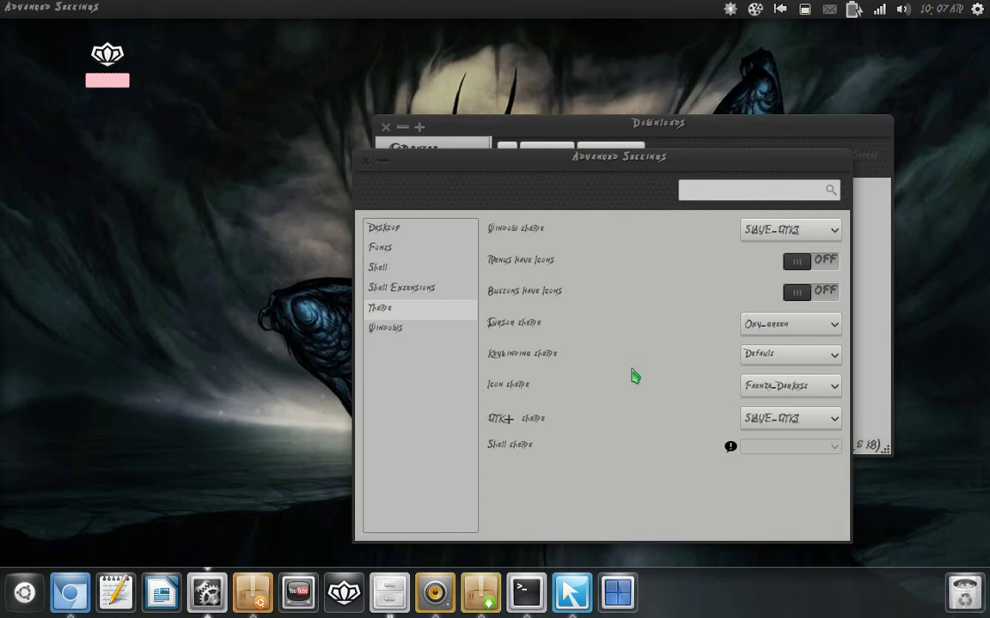
pyautogui.click(776, 397)
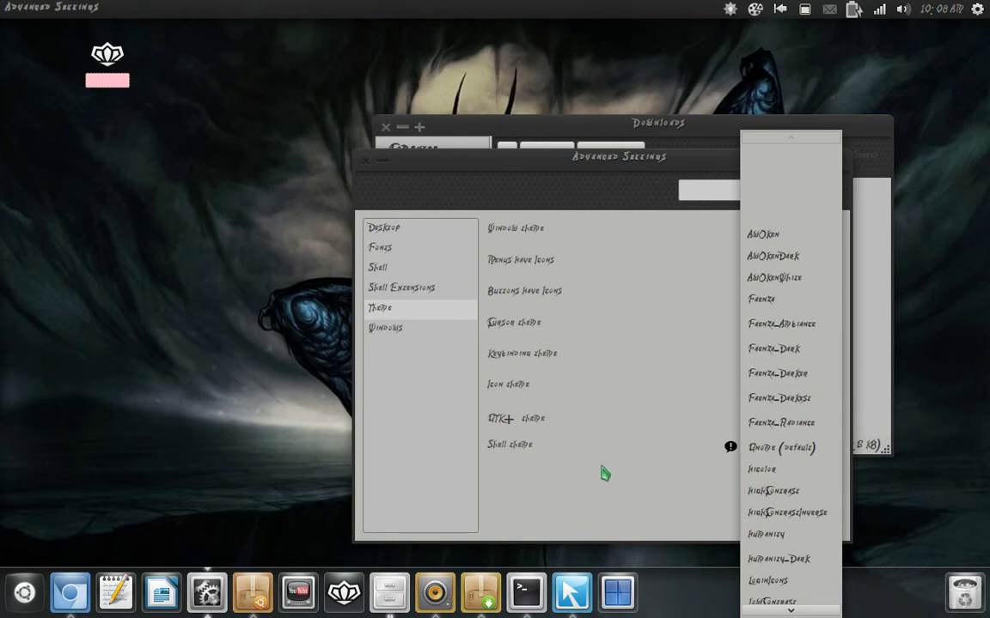
pyautogui.click(605, 262)
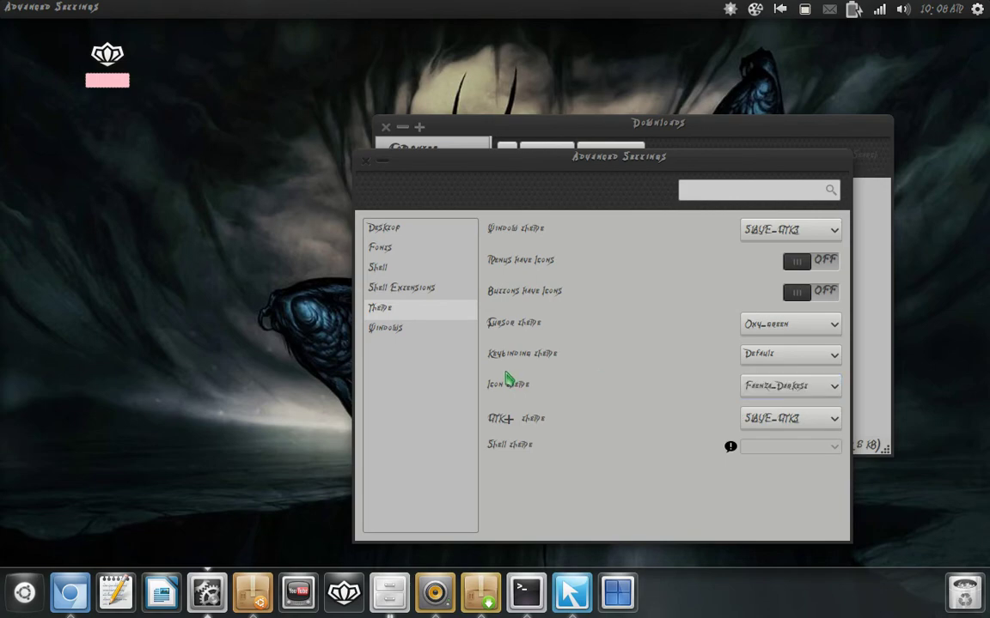
# Switch to the Web Upd8 page in Chromium and search the site for "faenza".
pyautogui.hotkey('alt', 'Tab')
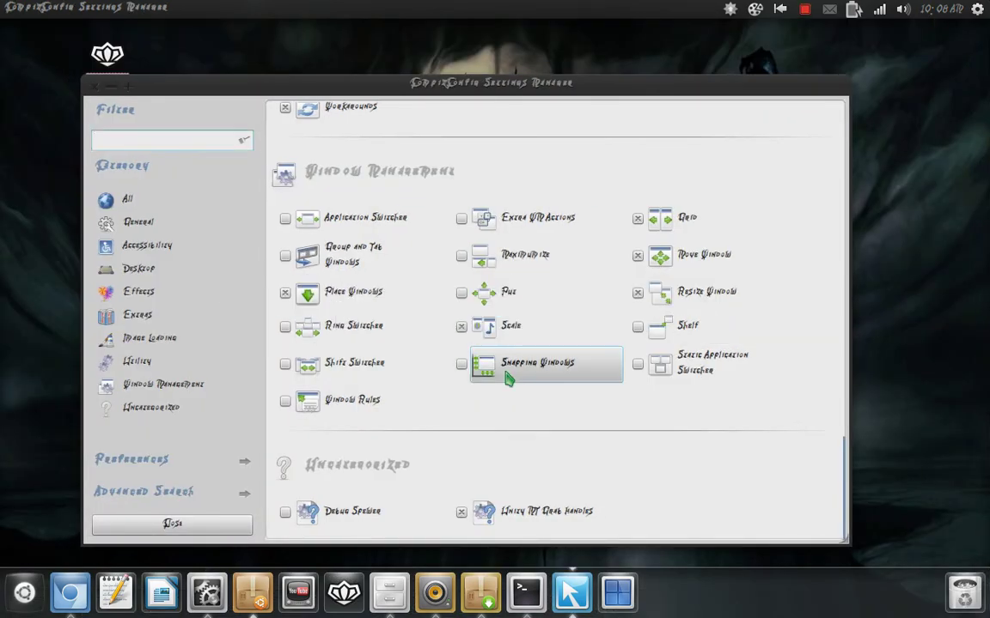
pyautogui.hotkey('alt', 'Tab')
pyautogui.scroll(10, 556, 122)
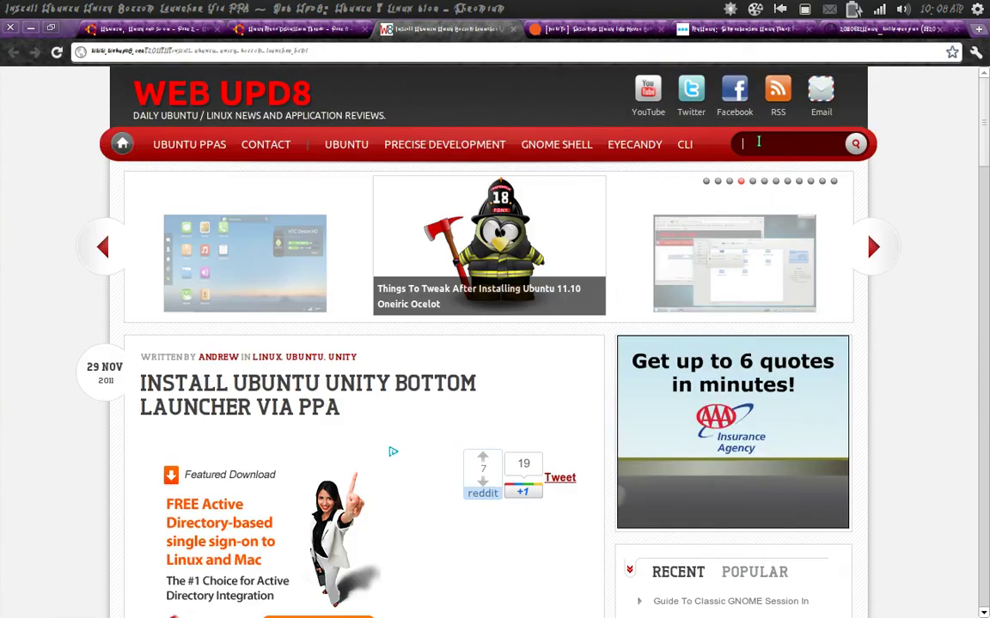
pyautogui.click(759, 143)
pyautogui.write('faenza')
pyautogui.press('Return')
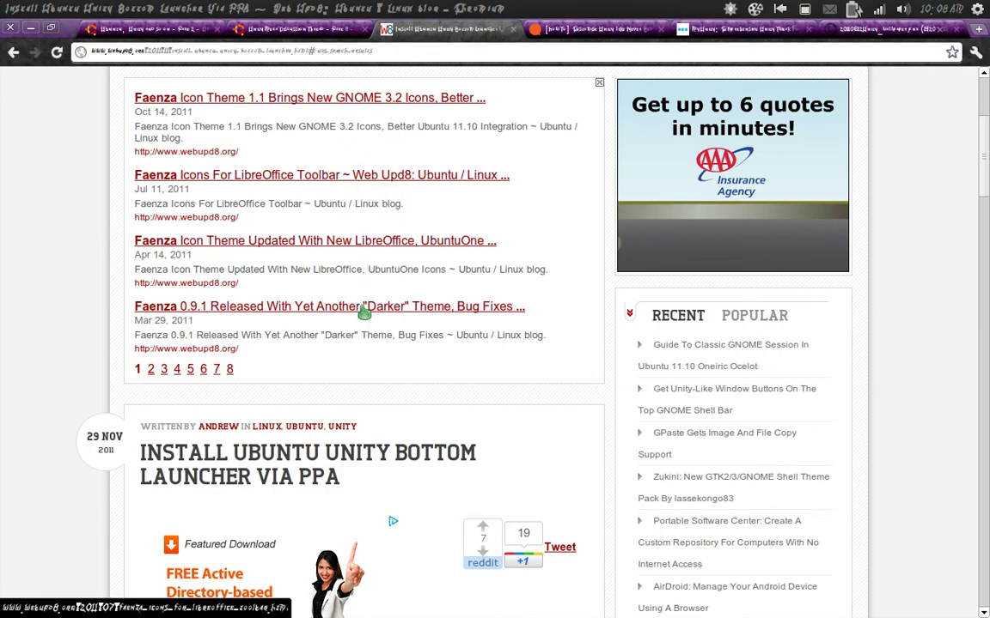
pyautogui.scroll(-7, 364, 307)
# Go through the open windows and switch back to Advanced Settings.
pyautogui.hotkey('alt', 'Tab')
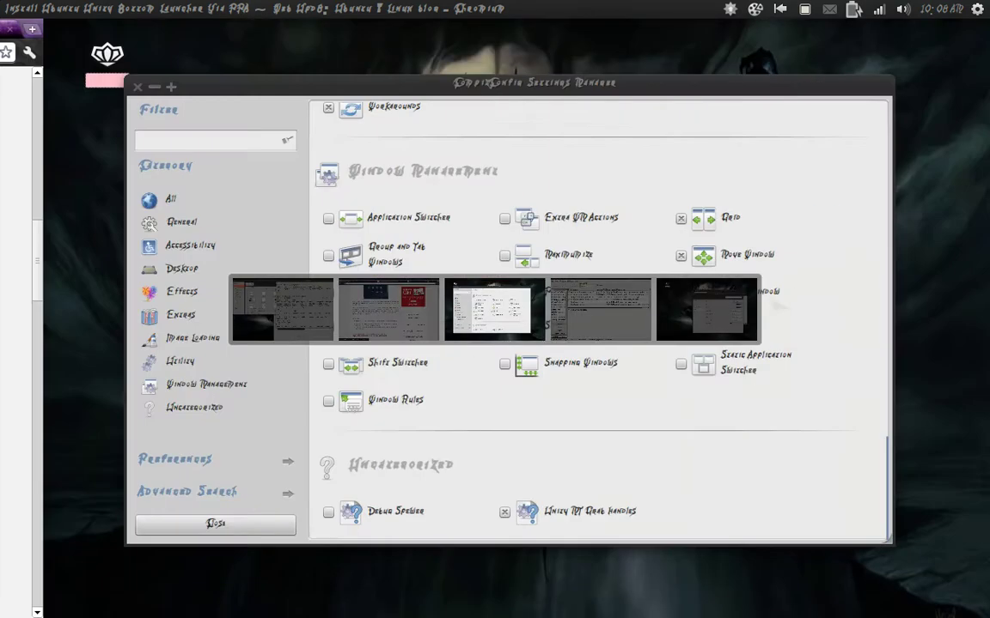
pyautogui.hotkey('alt', 'Tab')
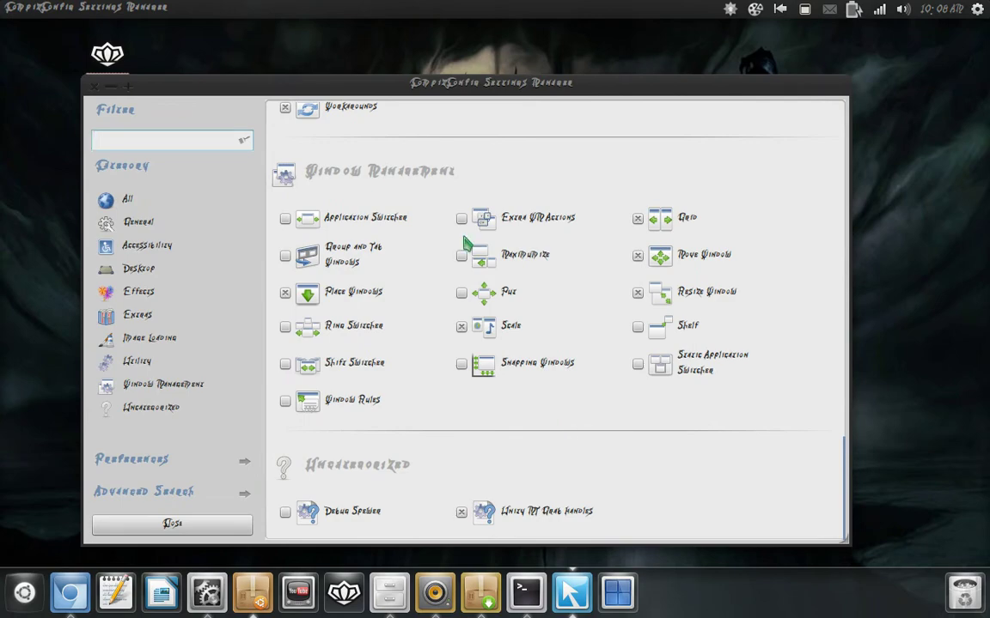
pyautogui.hotkey('shift', 'alt', 'Up')
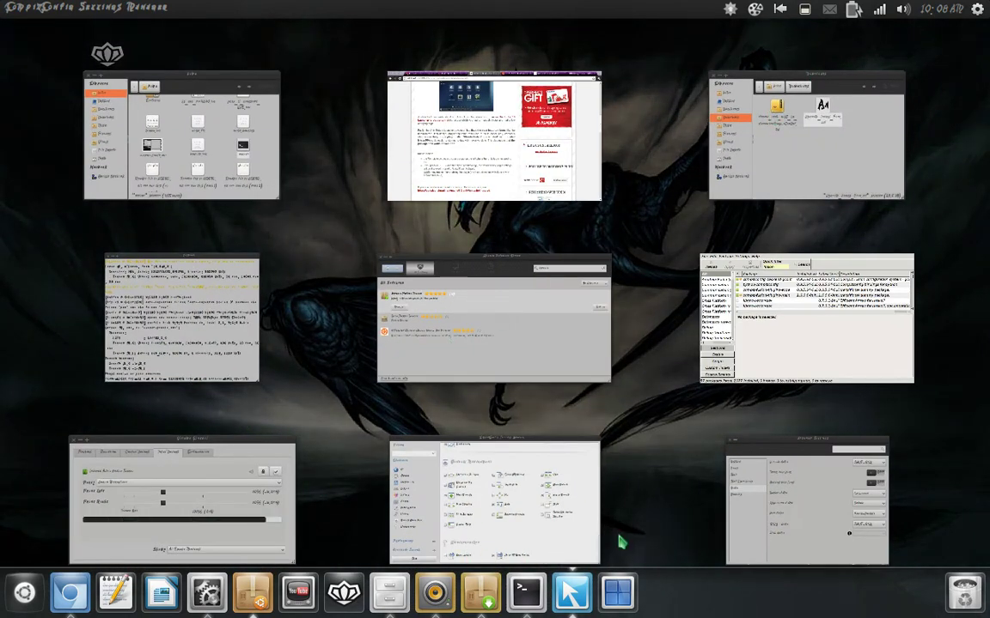
pyautogui.hotkey('alt', 'Tab')
pyautogui.hotkey('alt', 'Tab')
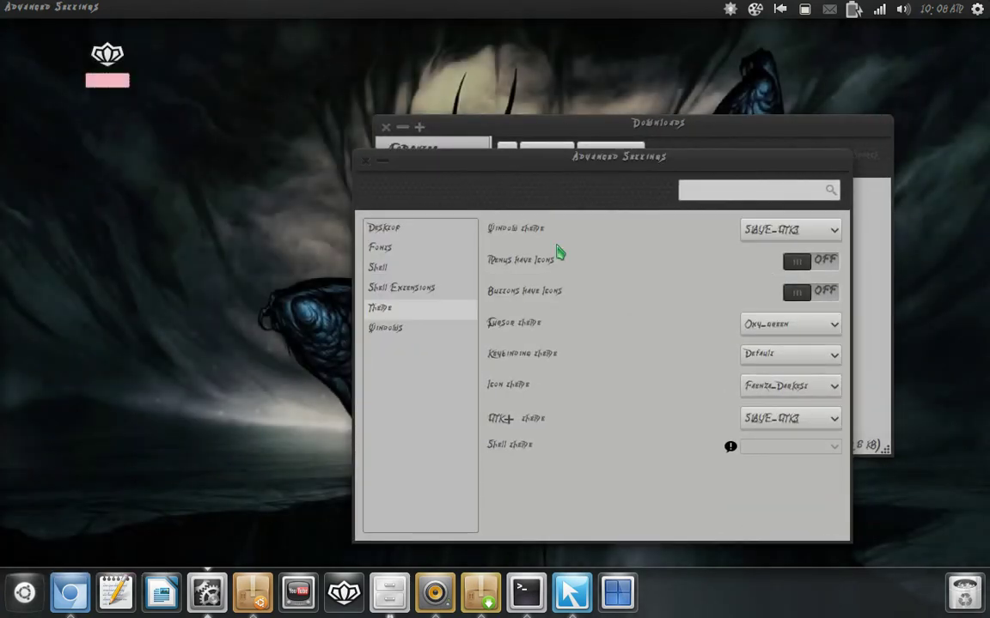
# Move the Advanced Settings window aside and open the Elegant Arch GTK3 theme archive in Downloads.
pyautogui.click(814, 394)
pyautogui.click(811, 398)
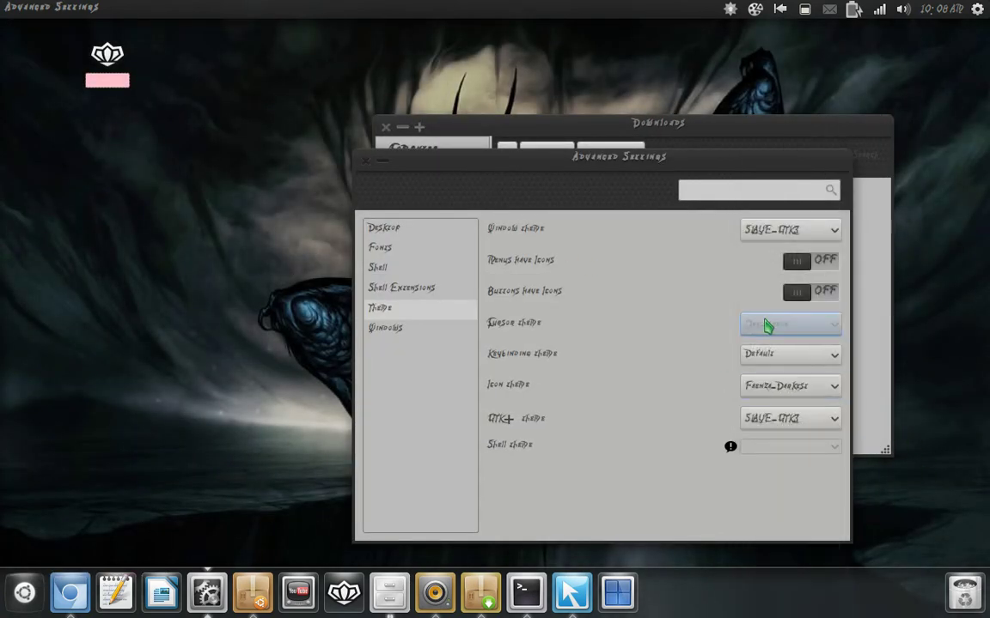
pyautogui.moveTo(616, 170); pyautogui.dragTo(225, 129)
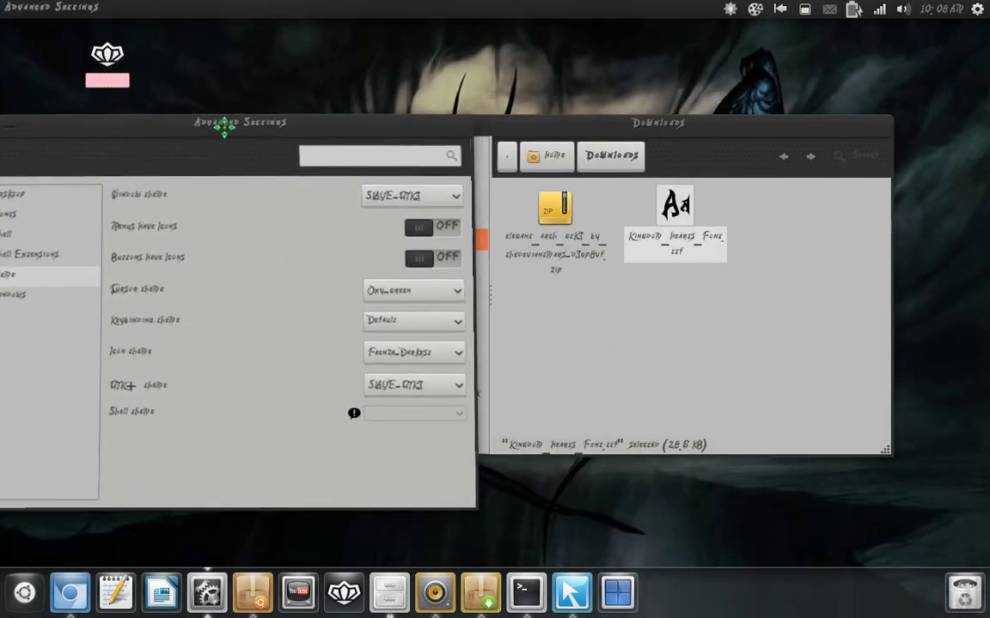
pyautogui.click(548, 258)
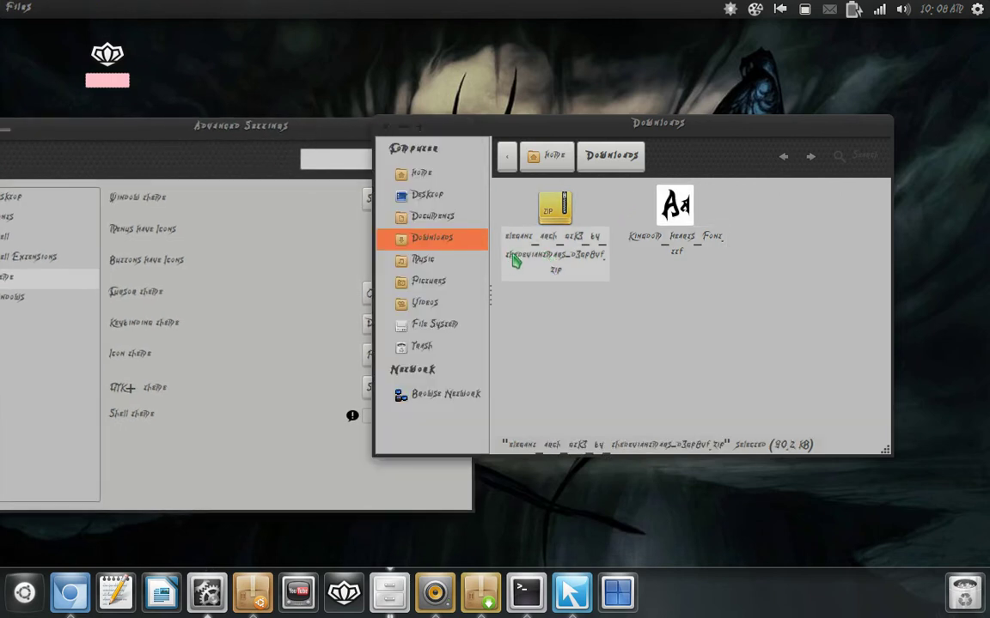
pyautogui.doubleClick(514, 262)
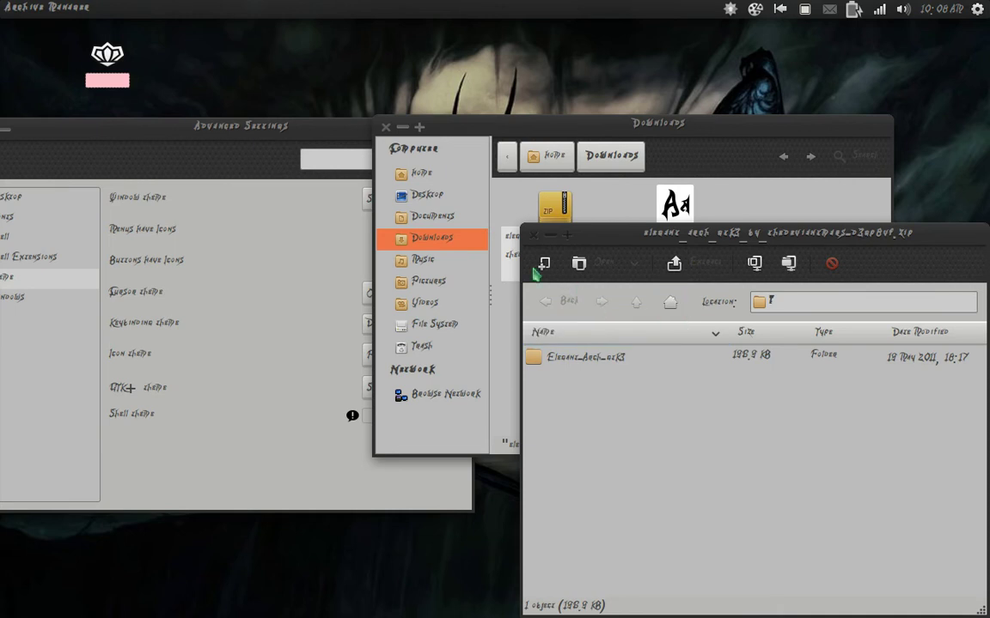
# Show the hidden files in the Home folder and open the .themes folder.
pyautogui.click(457, 171)
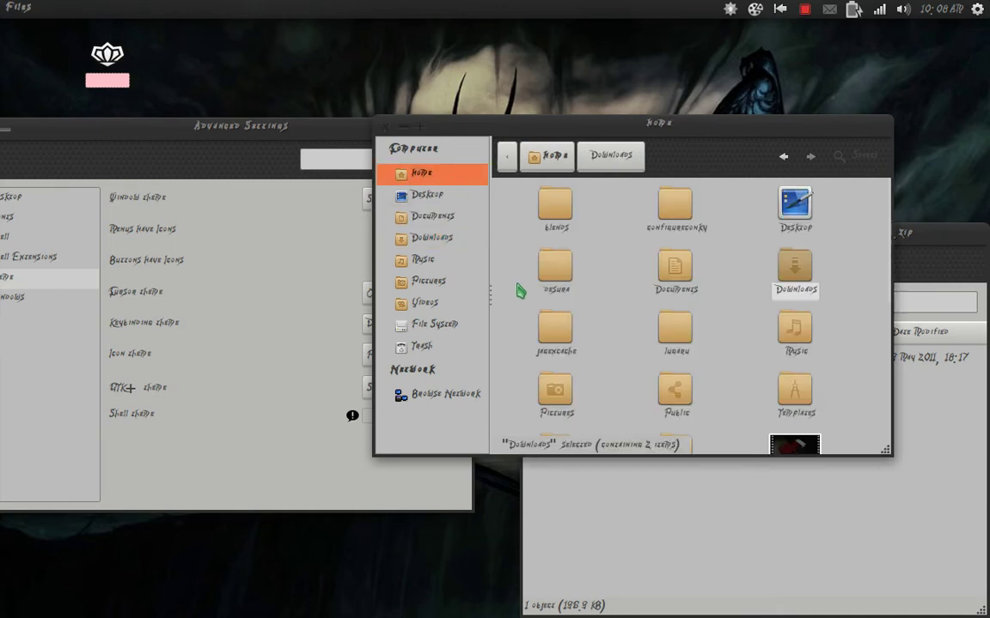
pyautogui.click(520, 294)
pyautogui.hotkey('ctrl', 'h')
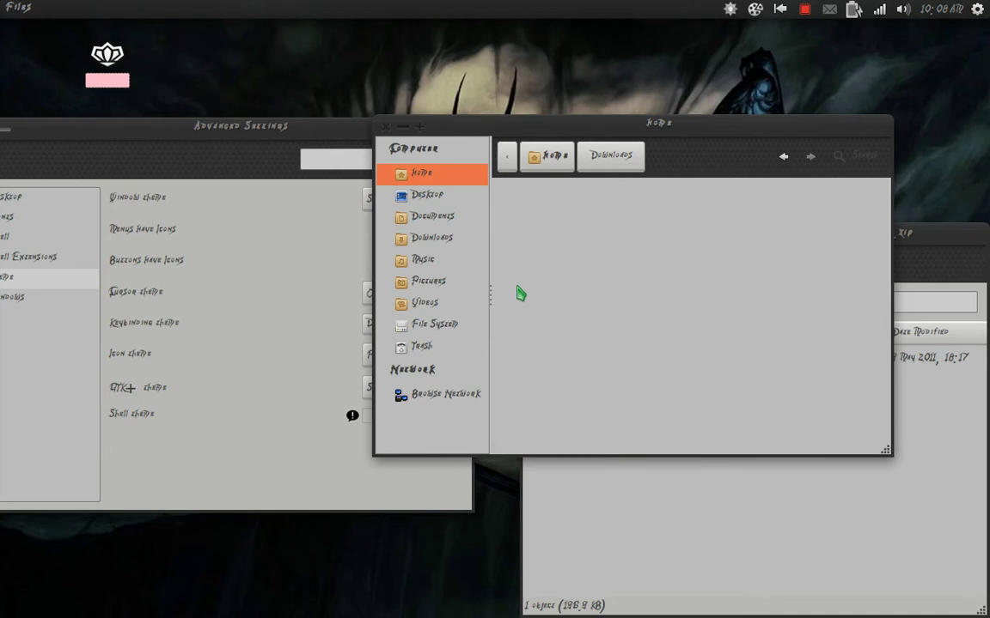
pyautogui.scroll(-5, 520, 294)
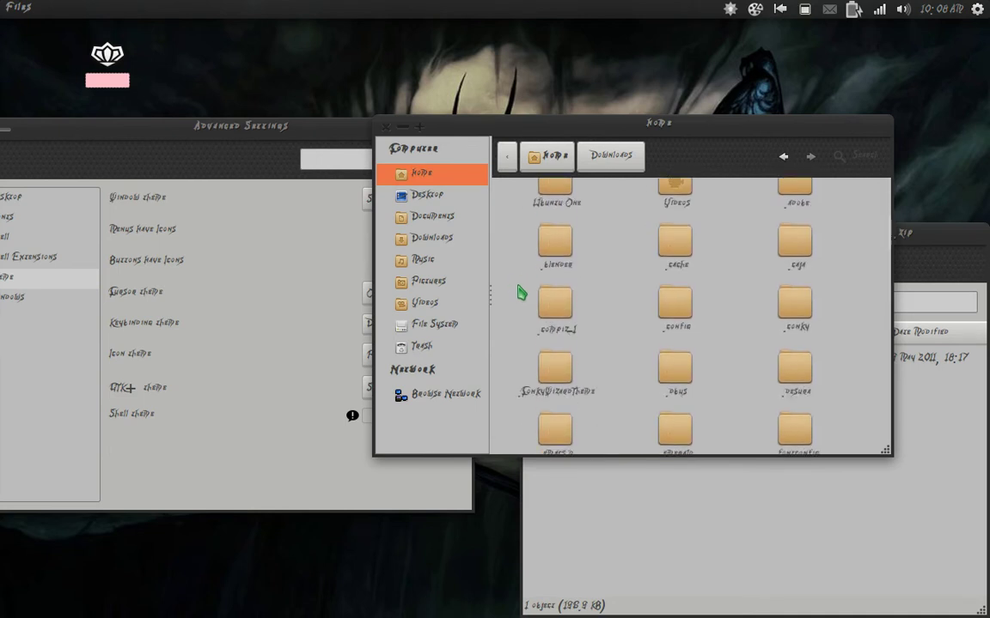
pyautogui.scroll(-3, 520, 294)
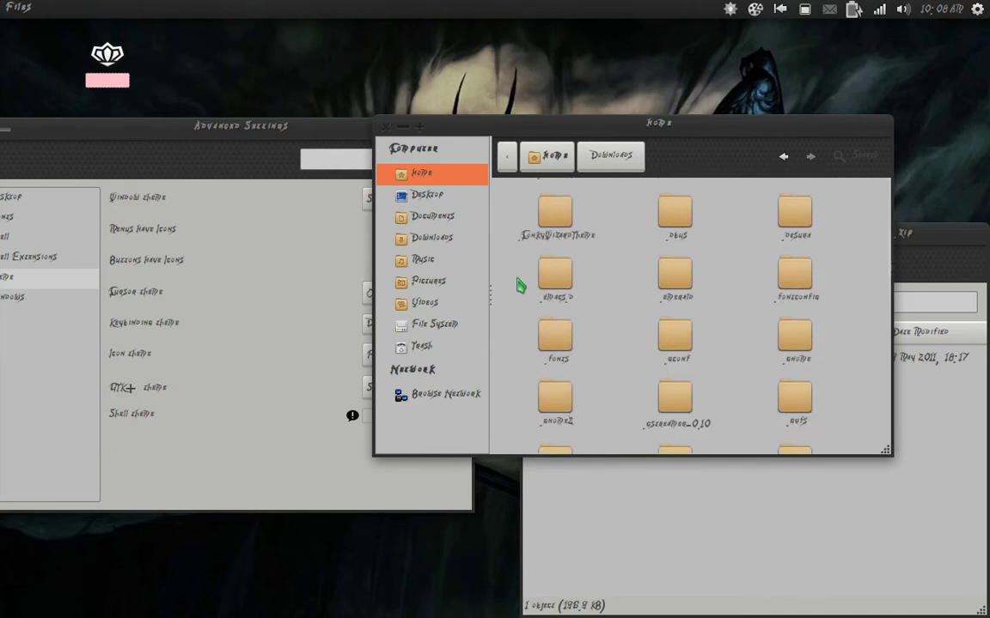
pyautogui.scroll(-5, 615, 339)
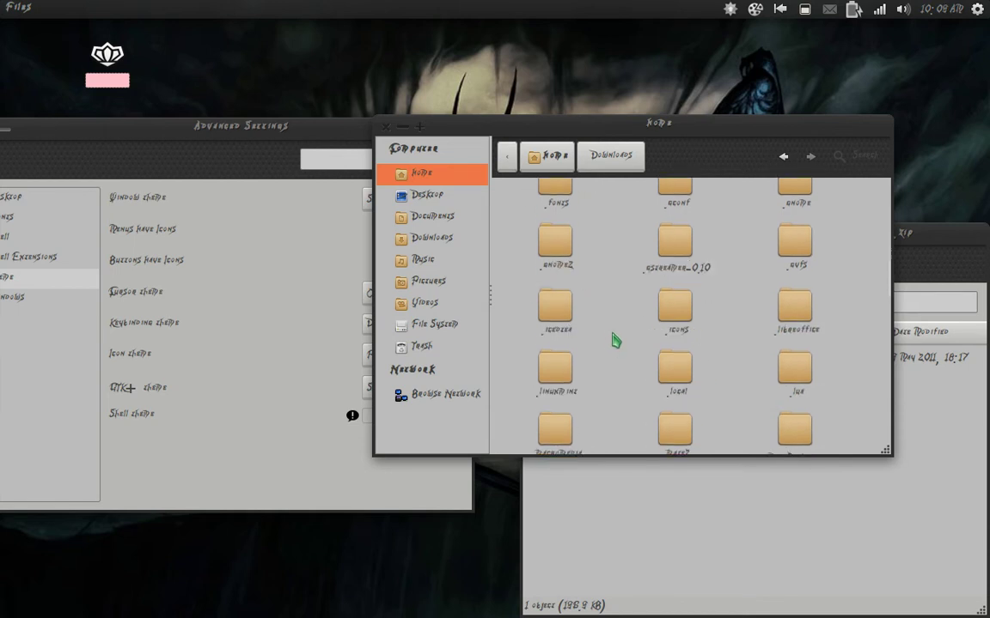
pyautogui.scroll(-6, 614, 341)
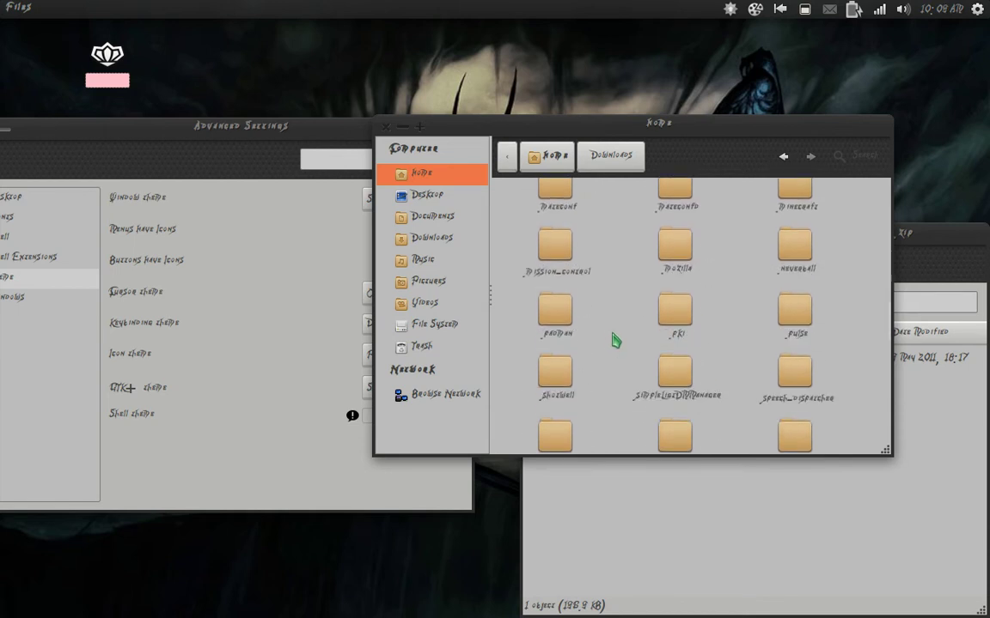
pyautogui.scroll(-1, 615, 340)
pyautogui.scroll(3, 615, 341)
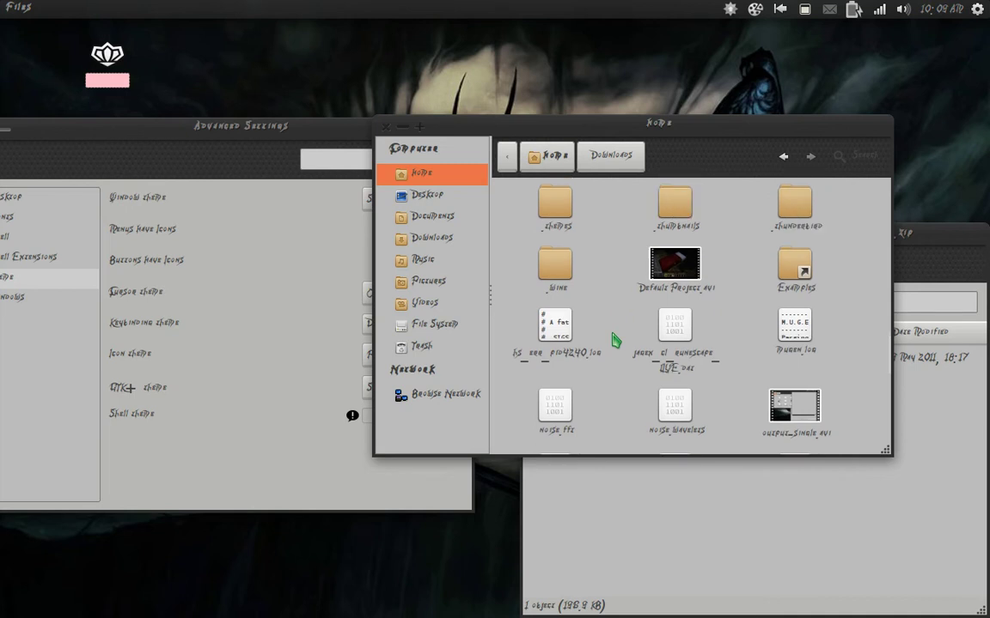
pyautogui.click(563, 294)
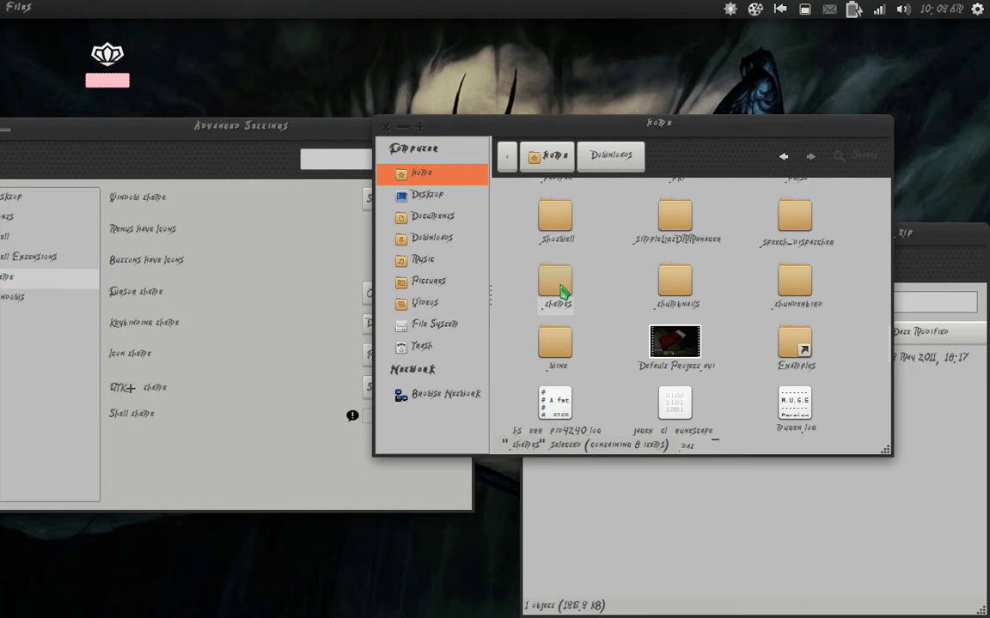
pyautogui.doubleClick(563, 294)
# Select the Elegant_Arch_gtk3 folder in the archive, and close both the archive and the .themes folder window.
pyautogui.click(695, 462)
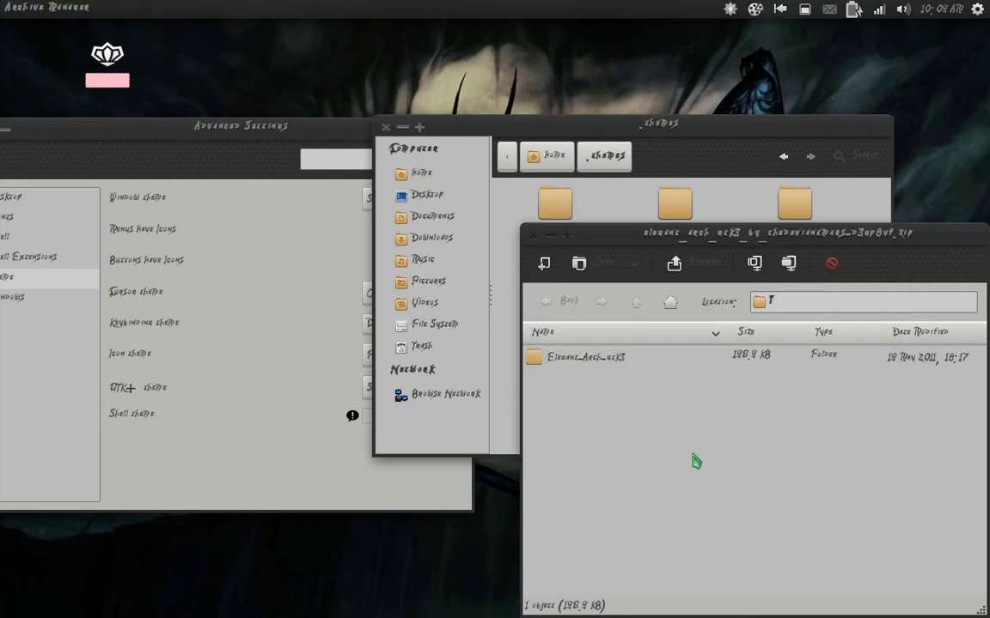
pyautogui.click(590, 363)
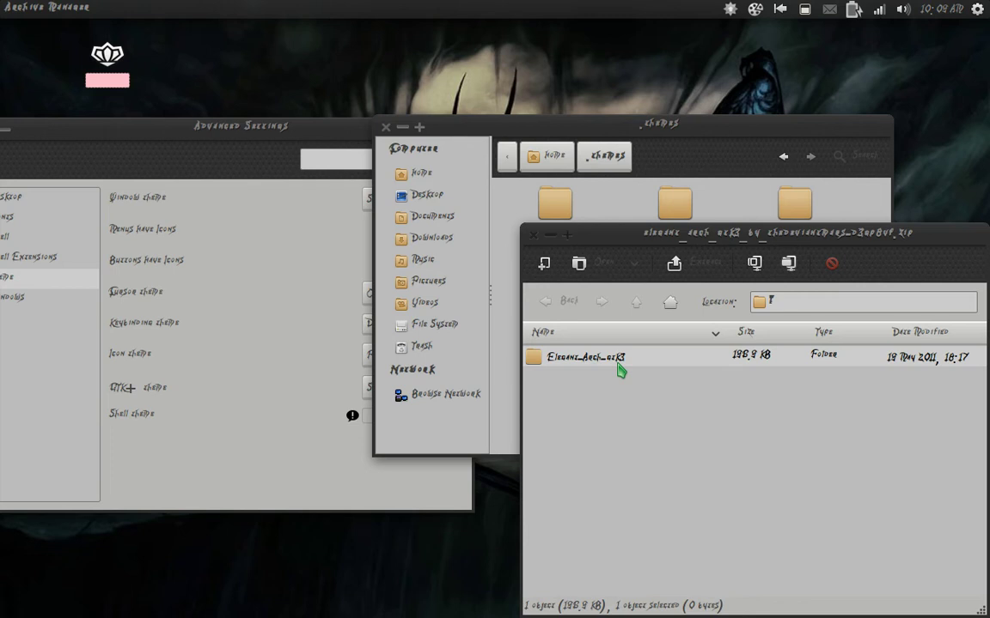
pyautogui.moveTo(596, 367)
pyautogui.mouseDown()
pyautogui.moveTo(523, 267)
pyautogui.moveTo(518, 275)
pyautogui.moveTo(585, 359)
pyautogui.mouseUp()
pyautogui.click(532, 236)
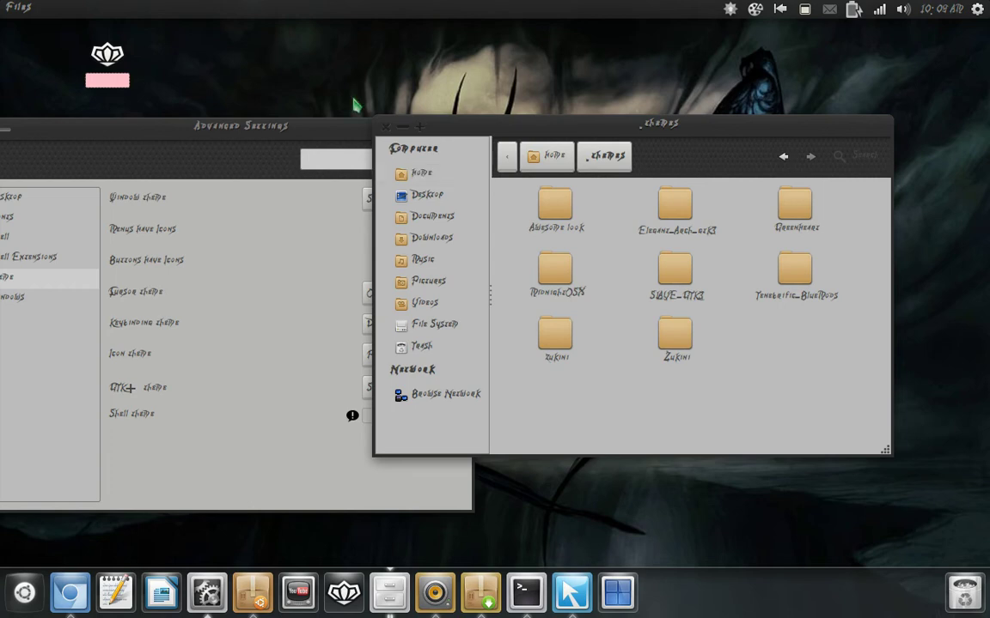
pyautogui.click(388, 127)
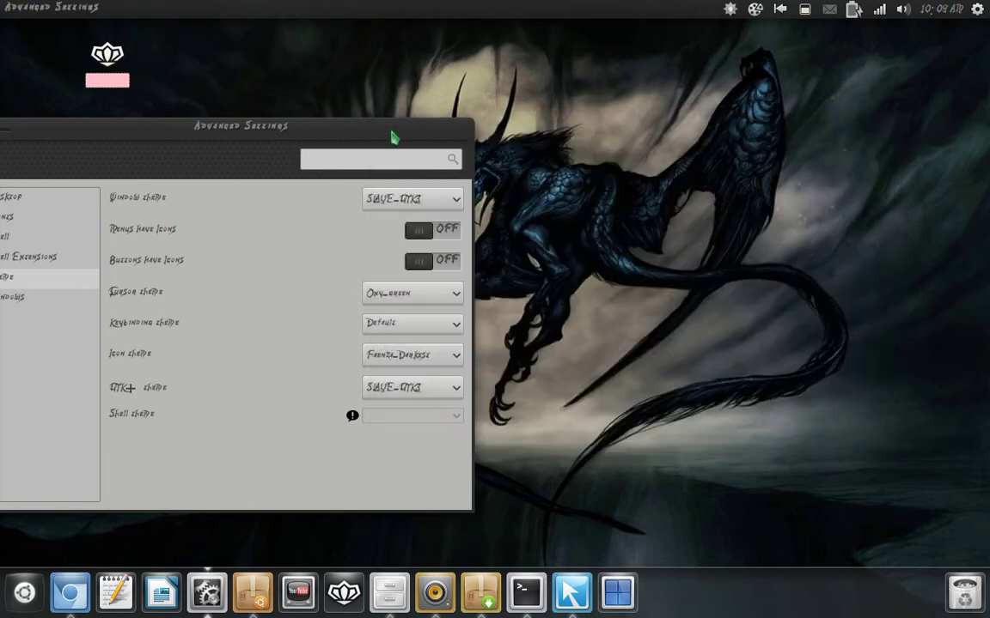
# Move the Advanced Settings window to the middle of the desktop and check the options for the title bar double-click action.
pyautogui.moveTo(383, 132); pyautogui.dragTo(649, 89)
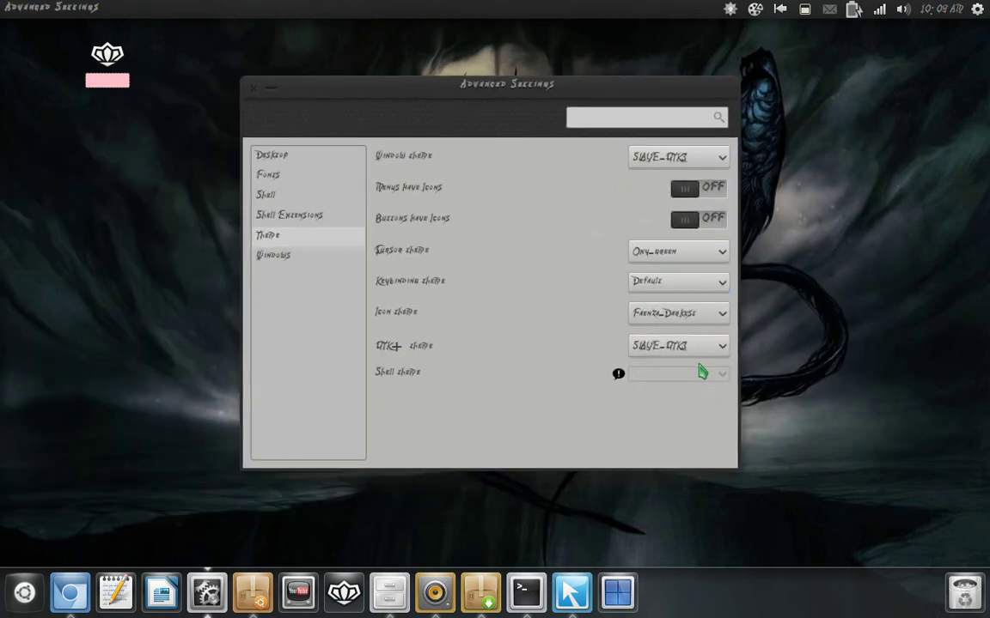
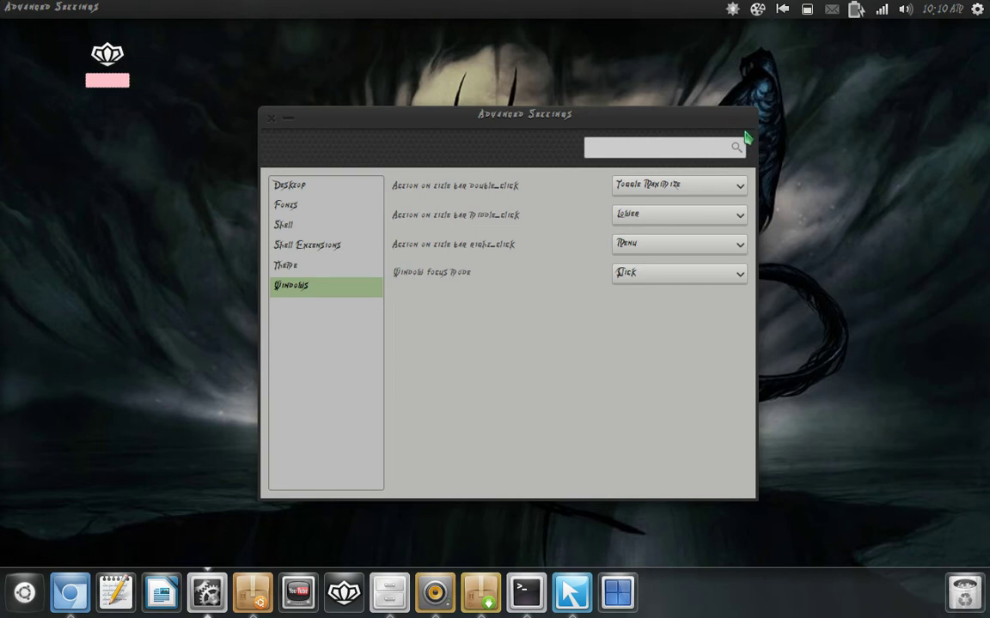
pyautogui.click(683, 189)
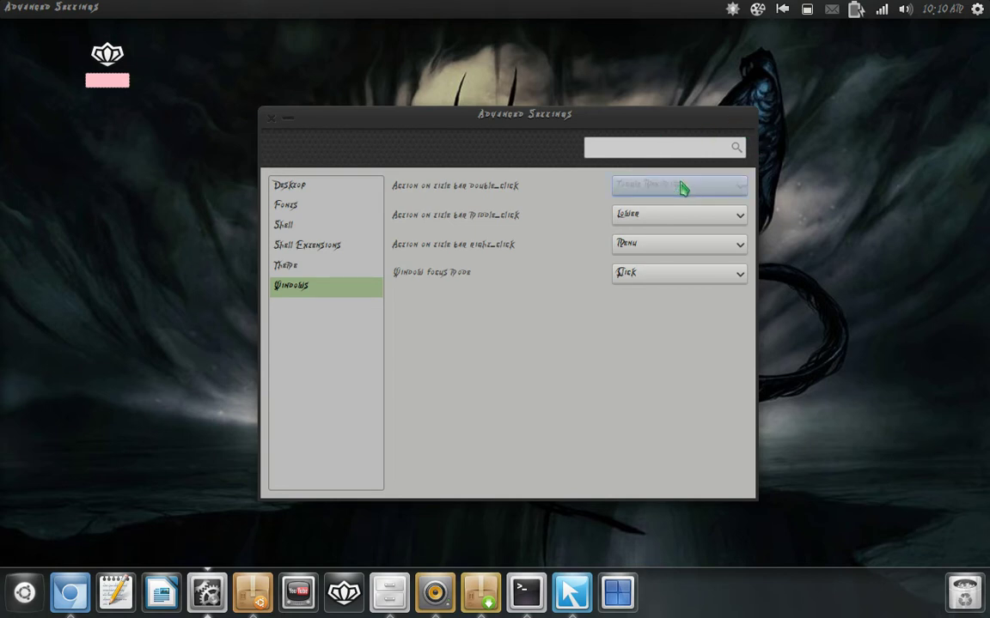
# Cycle through the open windows, return to Advanced Settings, and close it.
pyautogui.hotkey('alt', 'Tab')
pyautogui.hotkey('alt', 'Tab')
pyautogui.hotkey('alt', 'Tab')
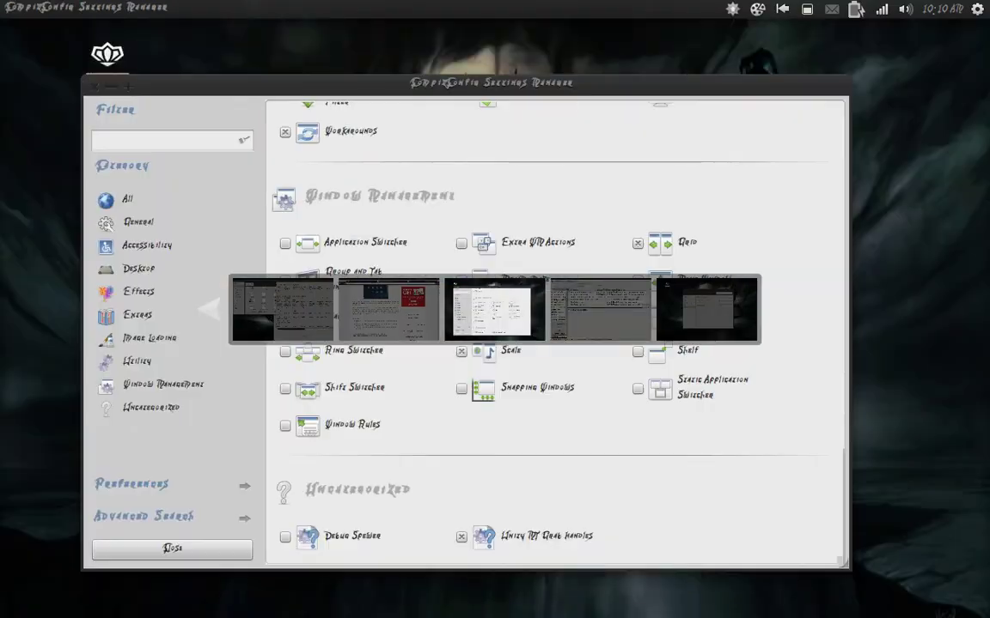
pyautogui.hotkey('alt', 'Tab')
pyautogui.hotkey('alt', 'Tab')
pyautogui.hotkey('alt', 'Tab')
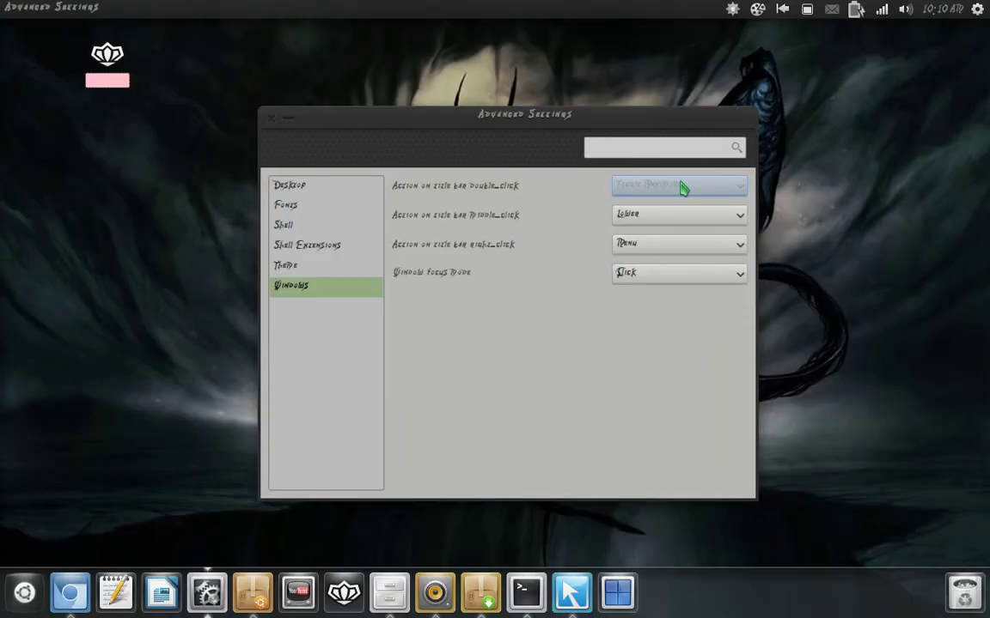
pyautogui.click(271, 117)
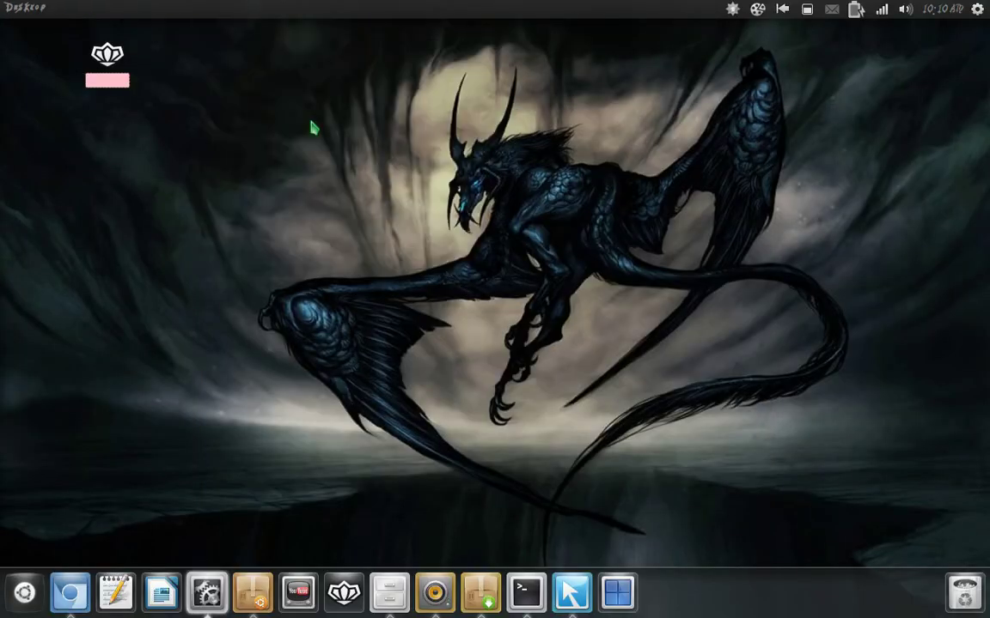
# Find the Configuration Editor by searching for gconf and launch it.
pyautogui.press('super')
pyautogui.write('gconf')
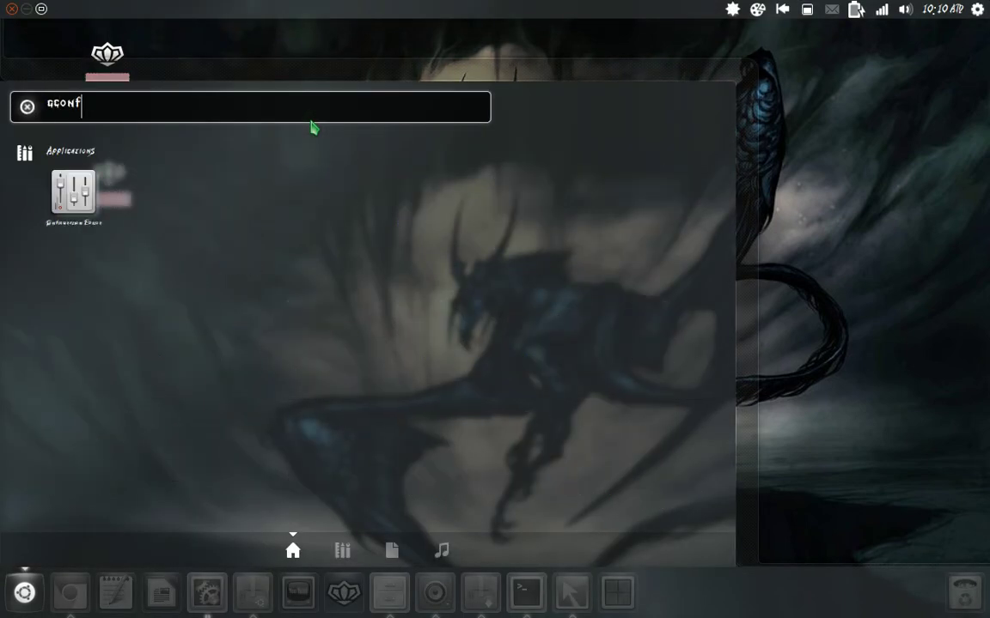
pyautogui.press('Return')
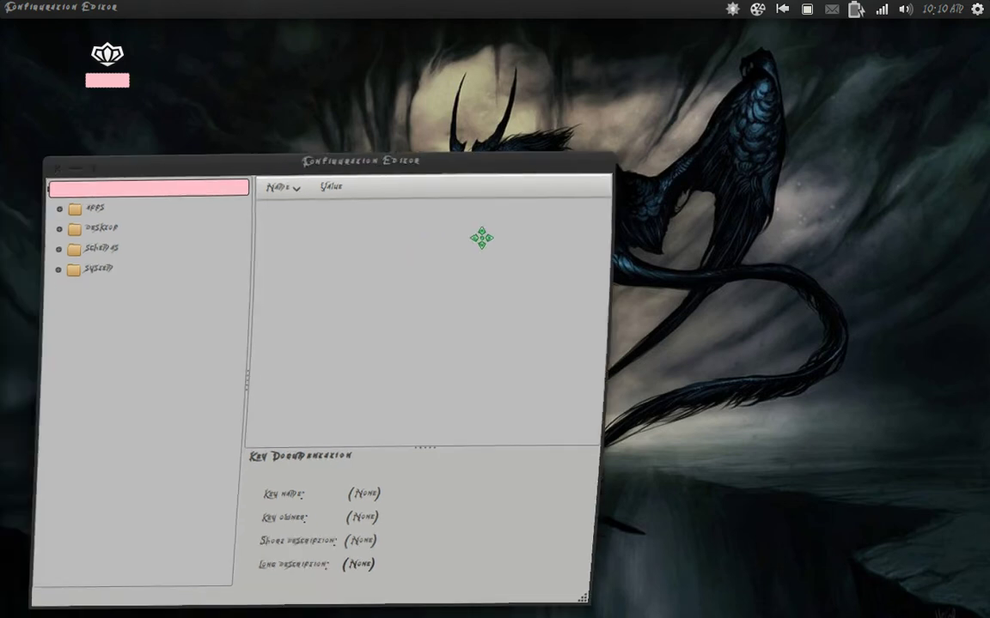
# Expand apps and metacity in the configuration tree and show the keys of the general folder.
pyautogui.click(176, 186)
pyautogui.click(176, 182)
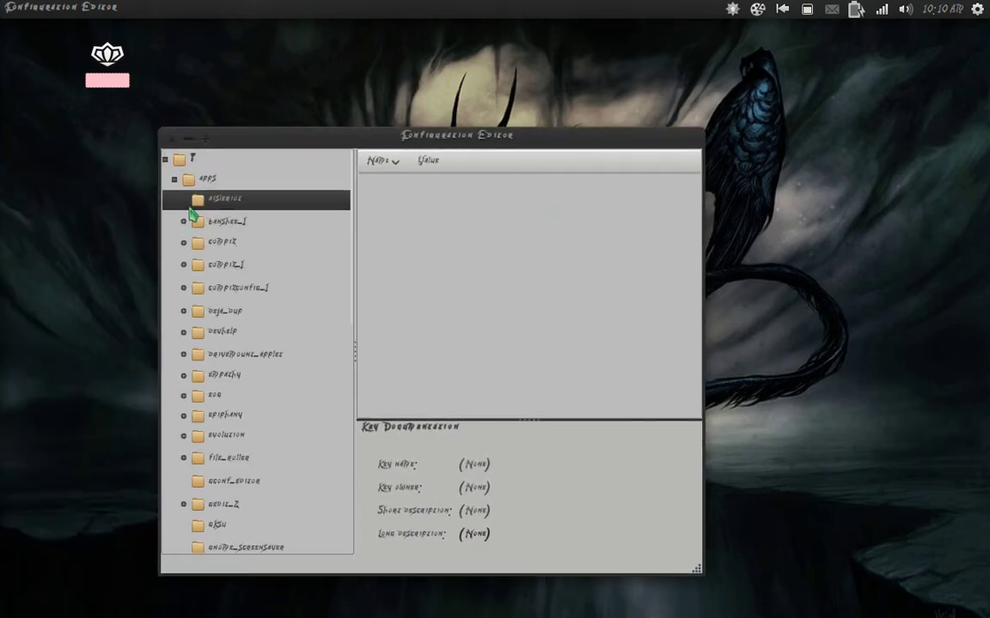
pyautogui.scroll(-8, 200, 222)
pyautogui.scroll(-3, 199, 225)
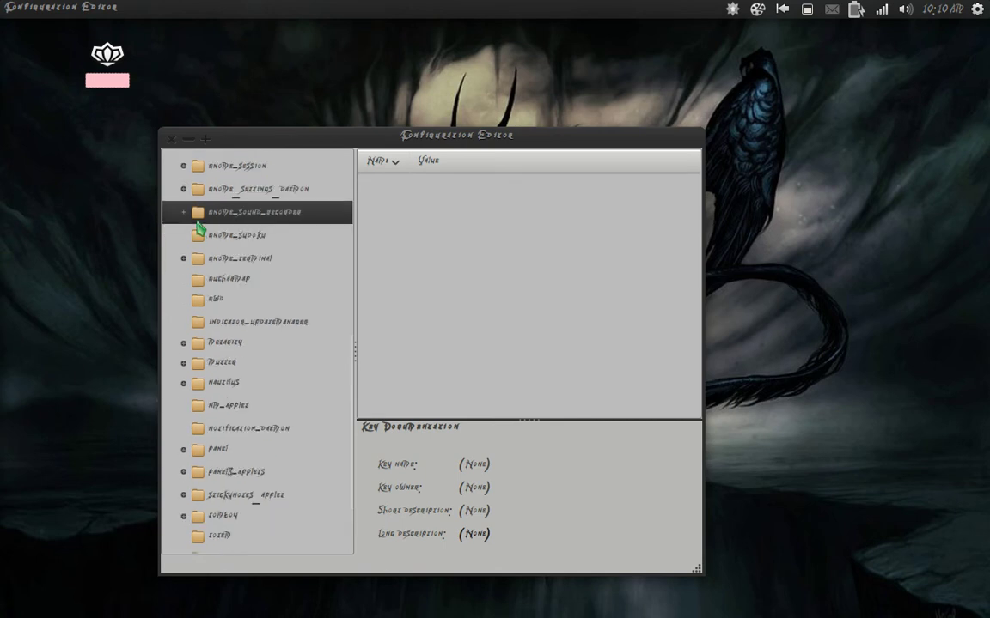
pyautogui.click(176, 345)
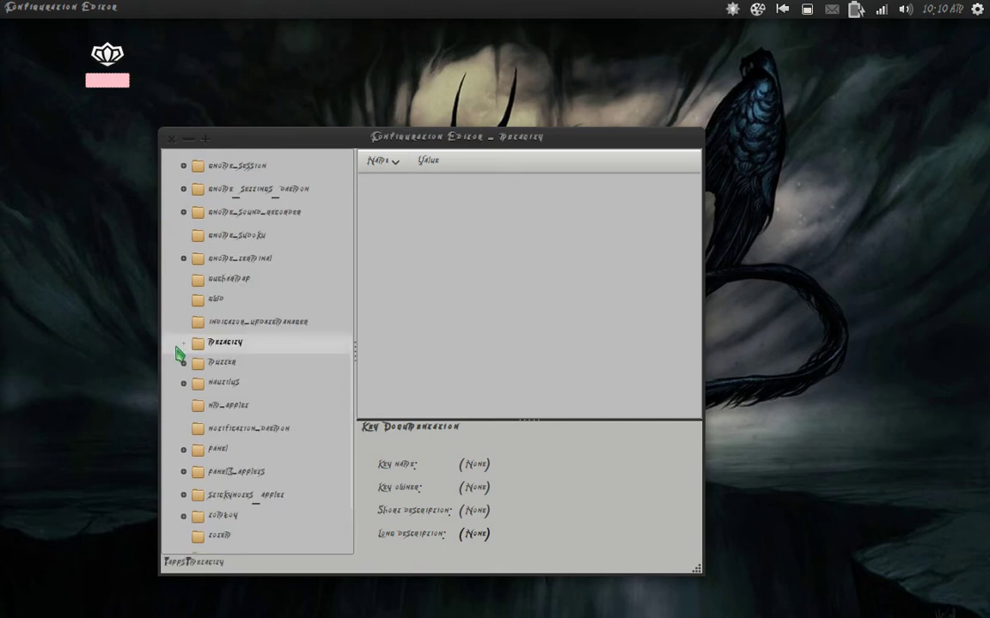
pyautogui.click(182, 344)
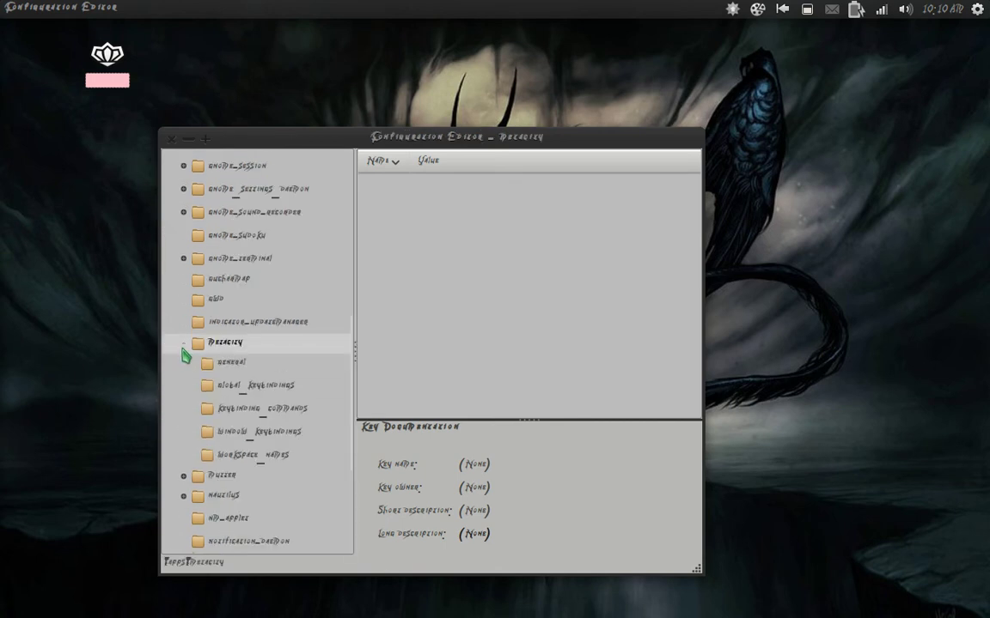
pyautogui.click(243, 365)
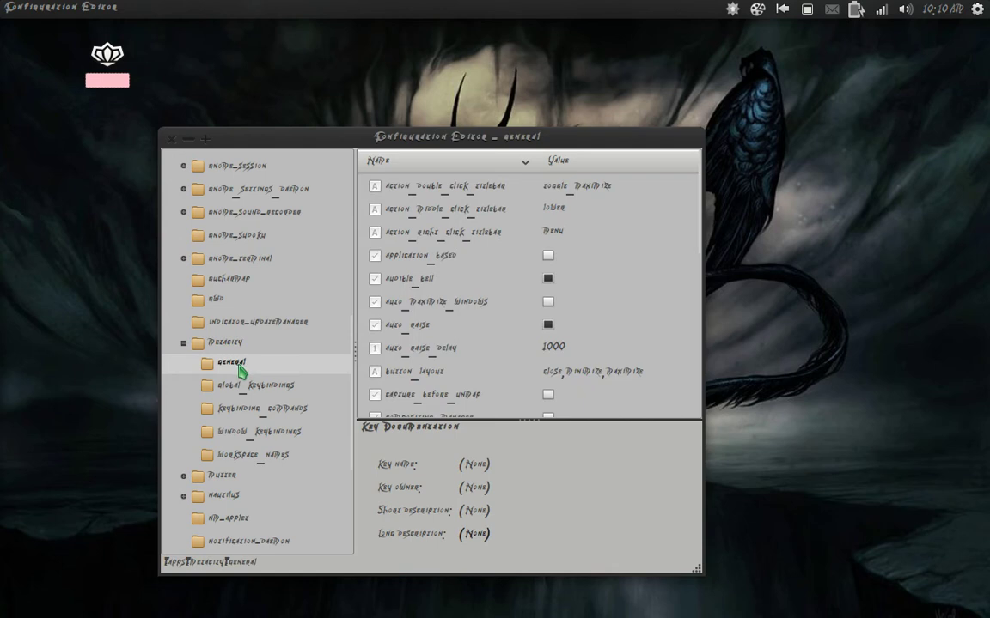
# Try :minimize,maximize, as the start of a new value for the button_layout key.
pyautogui.click(646, 386)
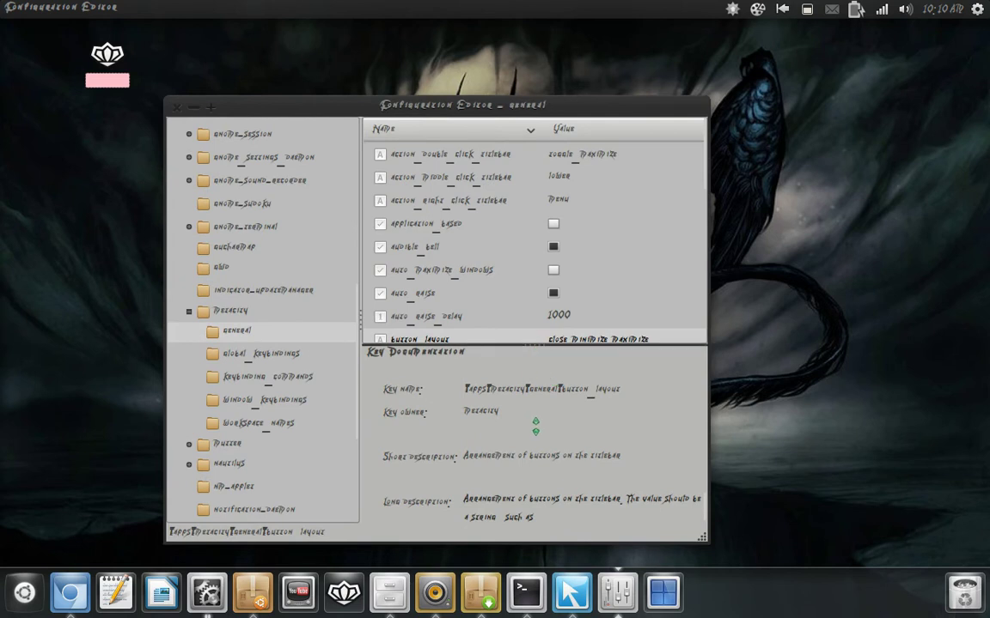
pyautogui.click(564, 347)
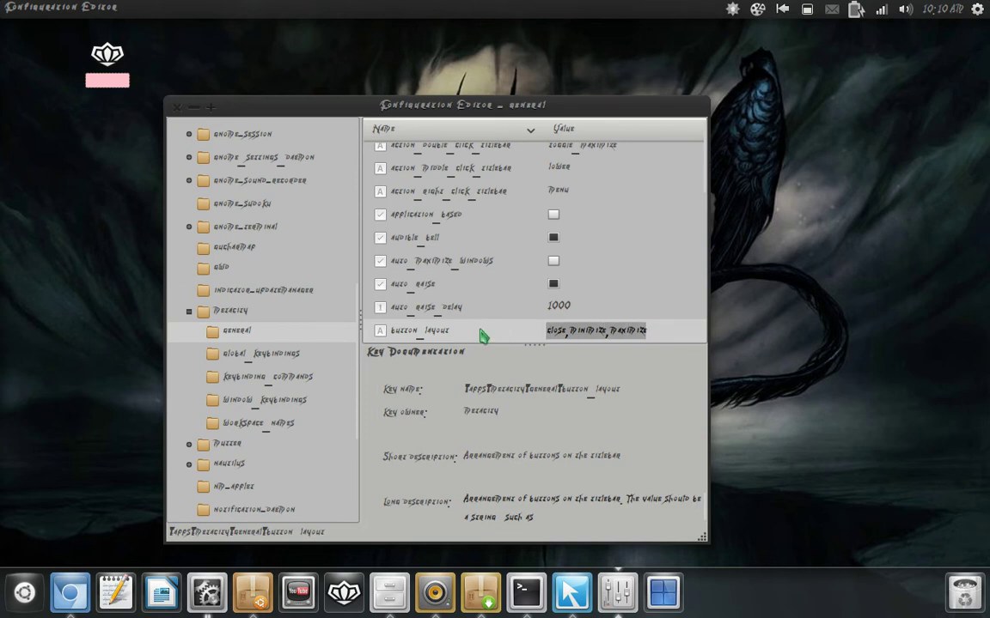
pyautogui.write(':mi')
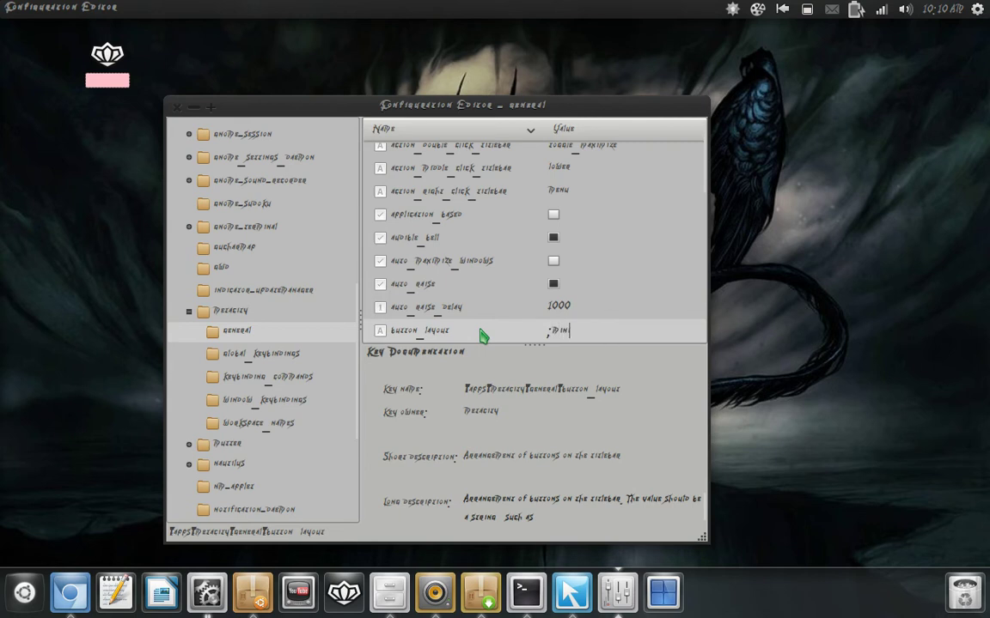
pyautogui.write('nimize,maximize,')
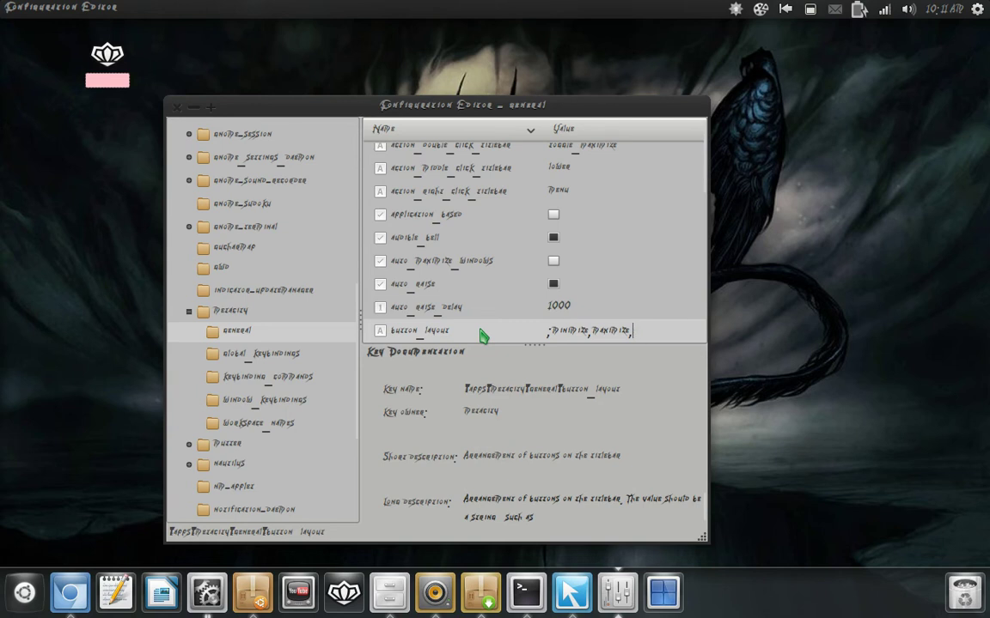
# Put close back at the start of the button_layout value and close the Configuration Editor.
pyautogui.press('BackSpace')
pyautogui.press('BackSpace')
pyautogui.press('BackSpace')
pyautogui.press('BackSpace')
pyautogui.press('BackSpace')
pyautogui.press('BackSpace')
pyautogui.press('BackSpace')
pyautogui.press('BackSpace')
pyautogui.press('BackSpace')
pyautogui.press('BackSpace')
pyautogui.press('BackSpace')
pyautogui.write('close,')
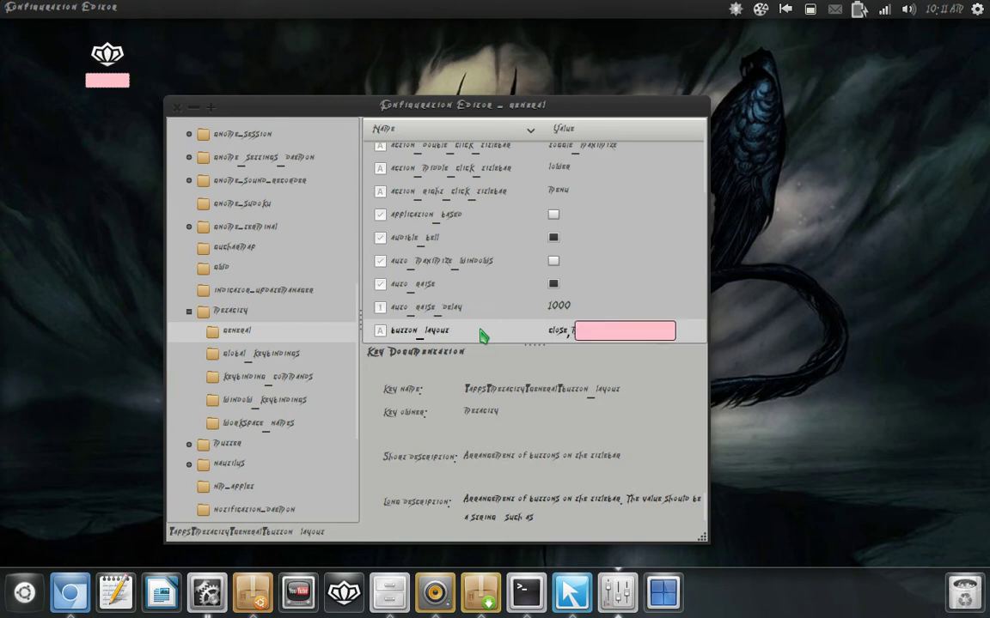
pyautogui.click(176, 110)
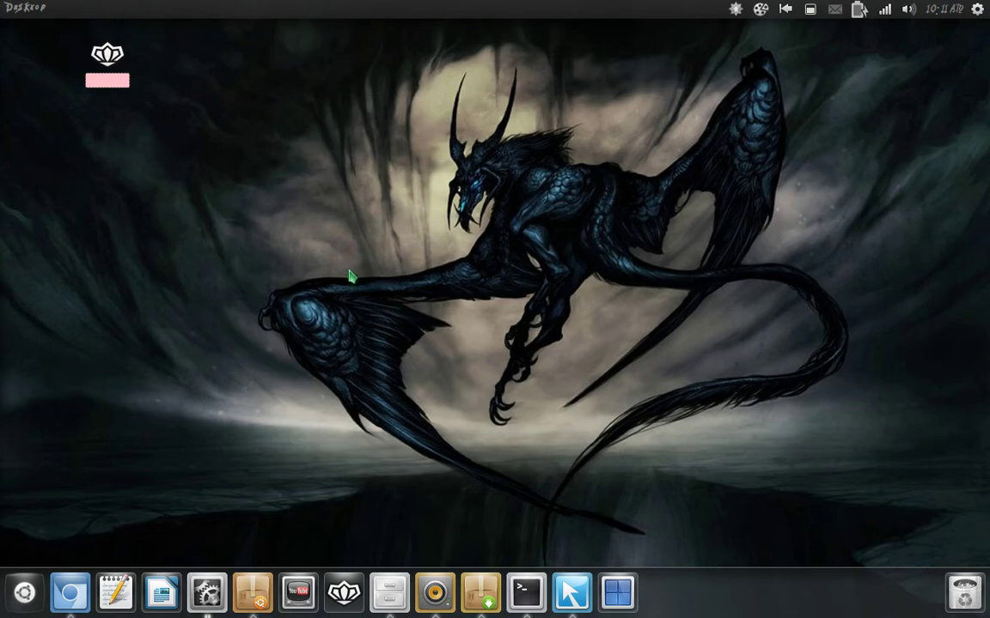
# Spread out all the open windows and bring the Chromium window to the front.
pyautogui.hotkey('alt', 'Tab')
pyautogui.hotkey('alt', 'Tab')
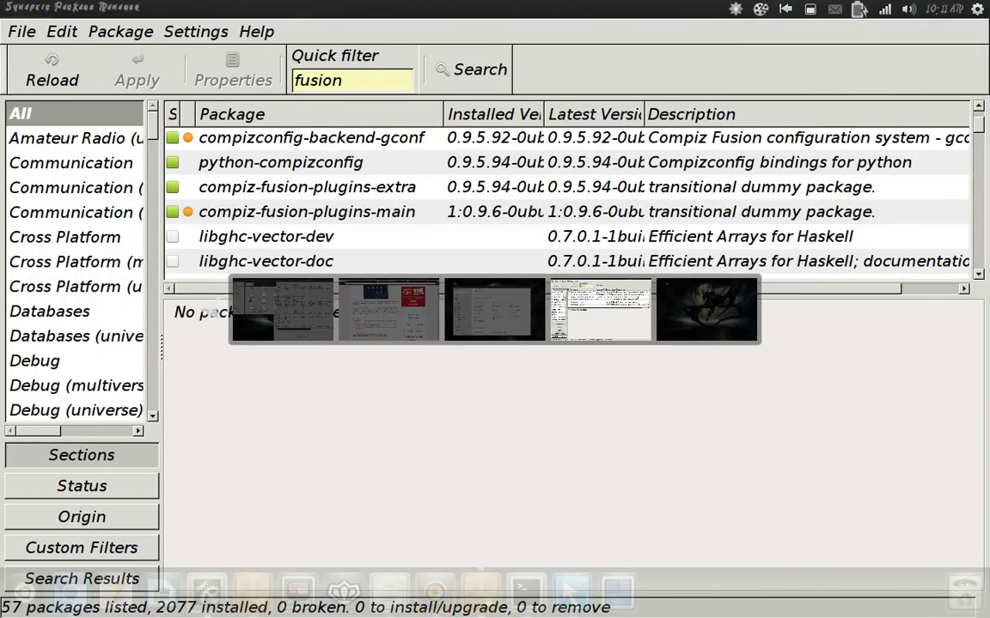
pyautogui.press('super+w')
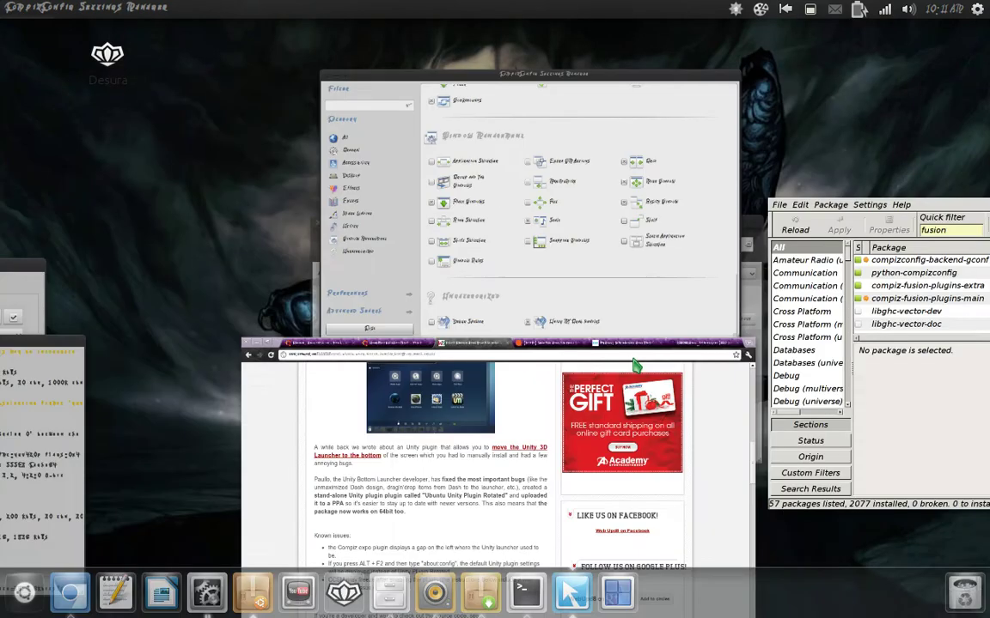
pyautogui.click(729, 501)
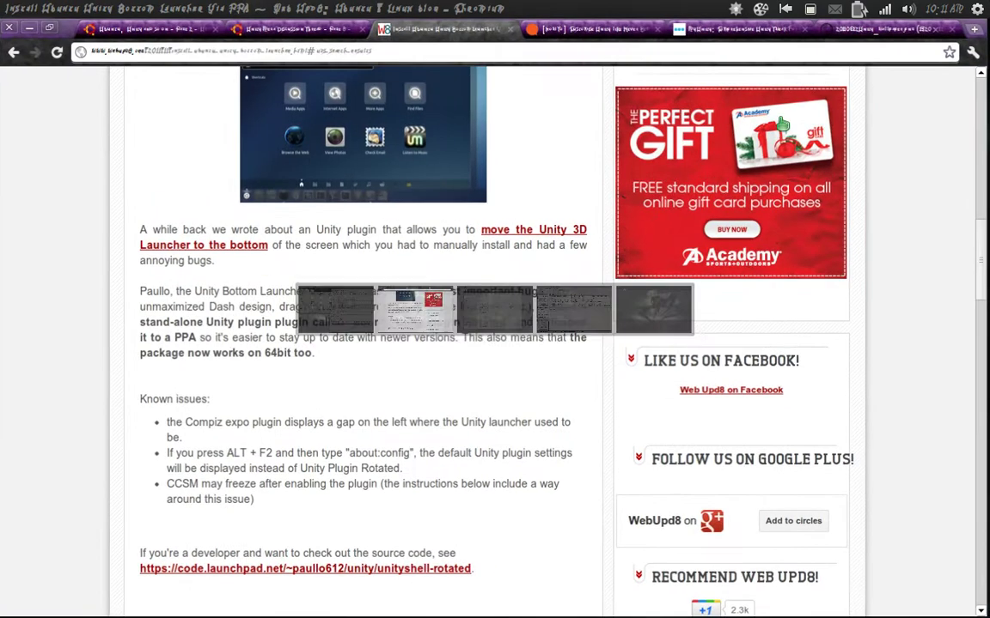
# Open the "Customise Unity like Never Before" article and view its customised desktop and Dash screenshots enlarged.
pyautogui.click(593, 31)
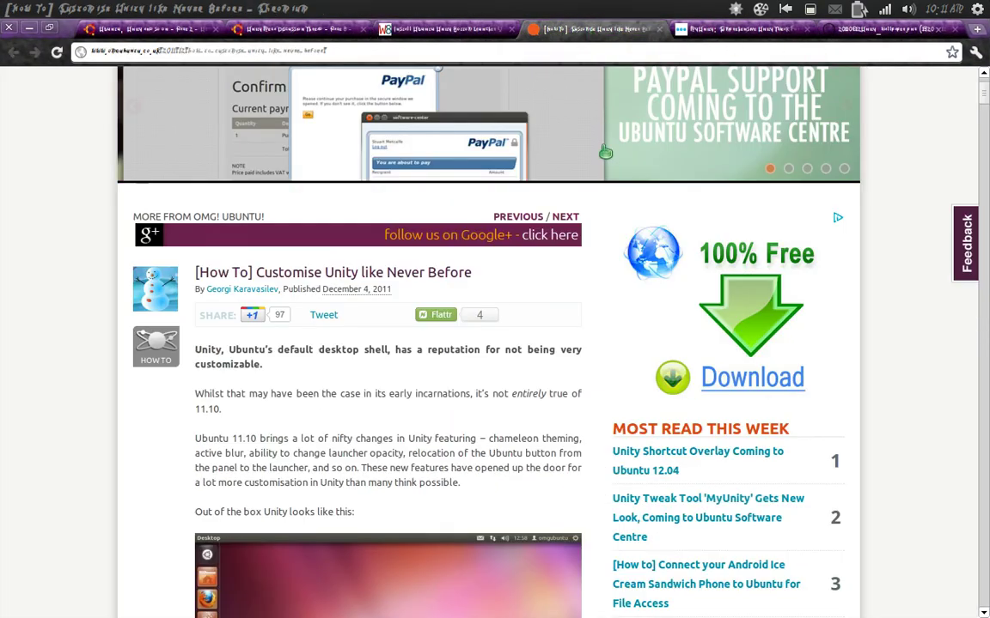
pyautogui.scroll(-7, 567, 236)
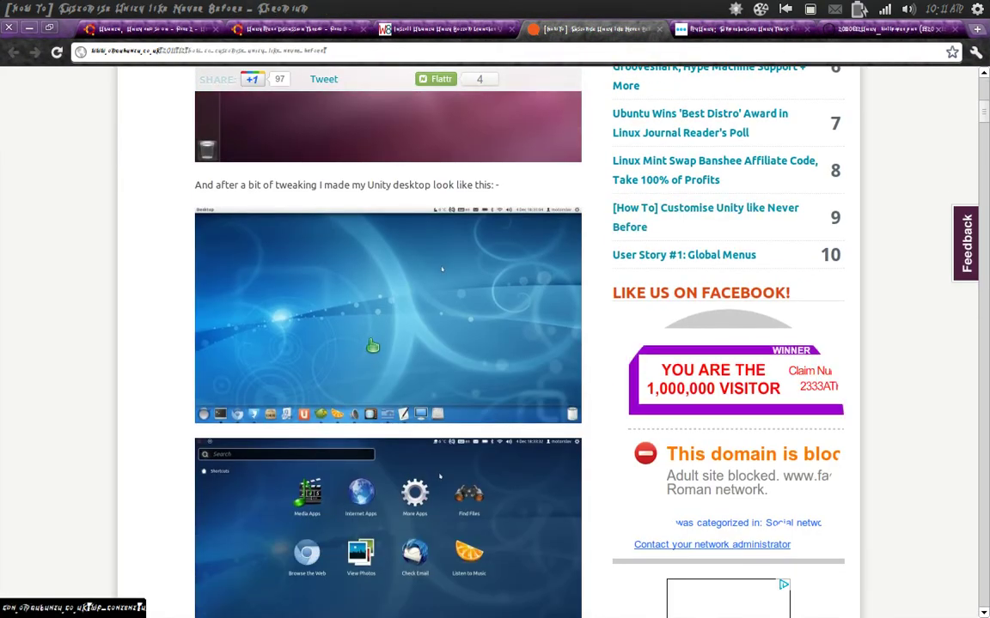
pyautogui.click(311, 346)
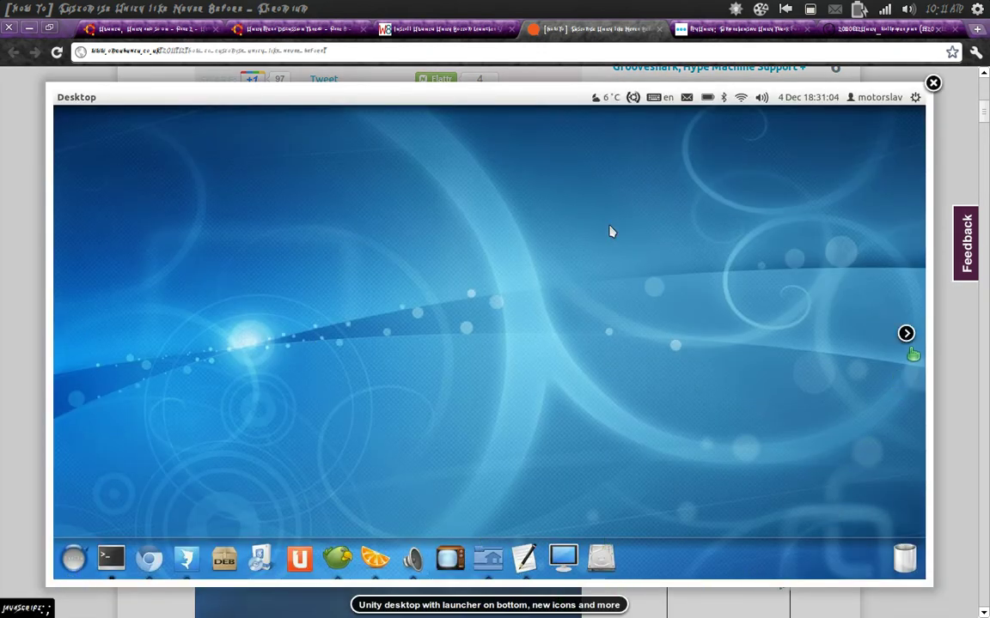
pyautogui.click(905, 333)
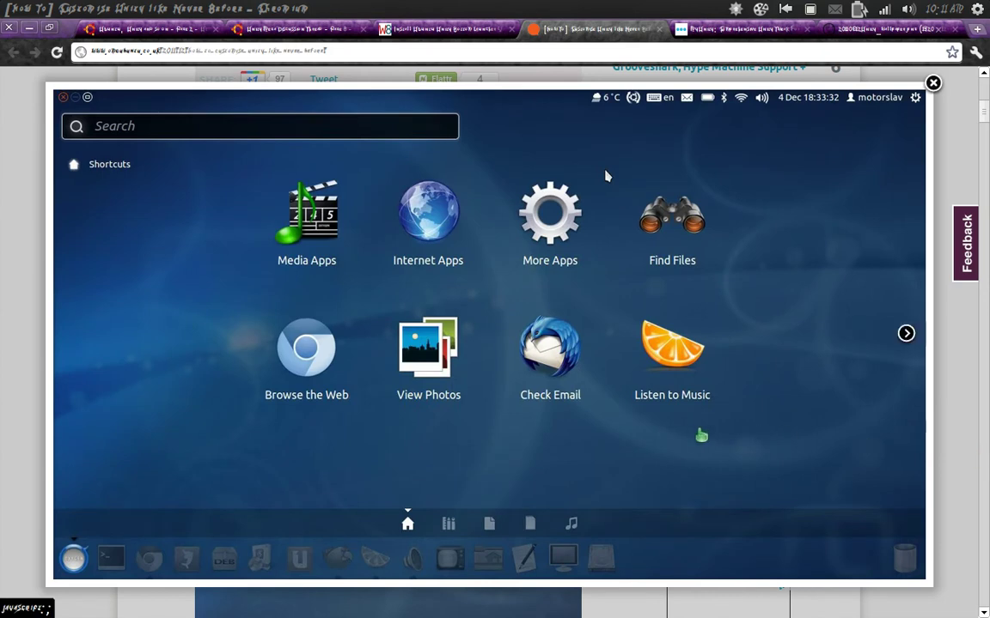
pyautogui.click(933, 85)
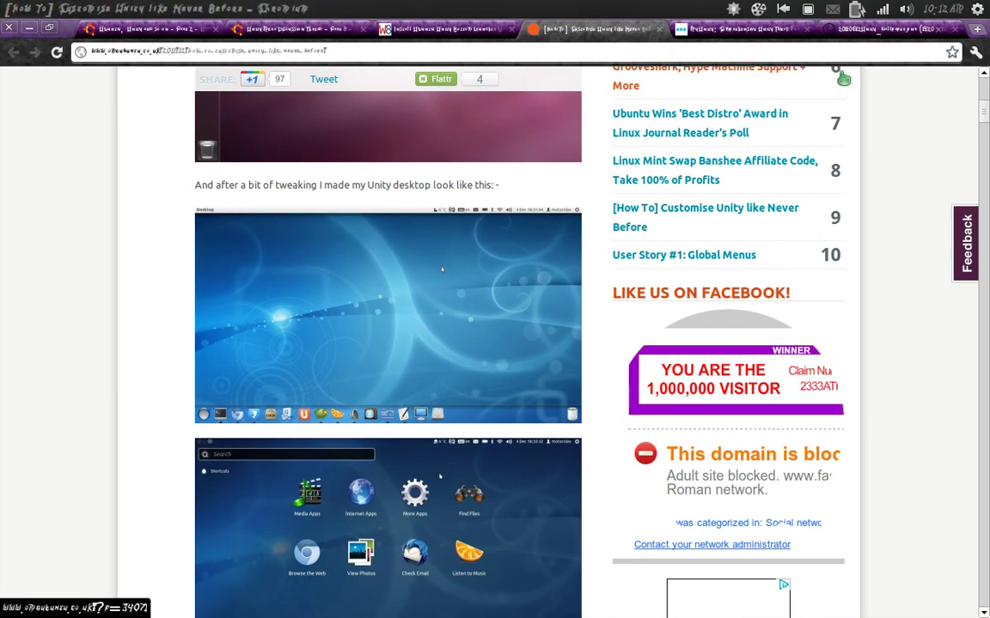
# Show the Unity wallpaper image at full size and examine its keyboard shortcuts and mouse tricks.
pyautogui.click(854, 33)
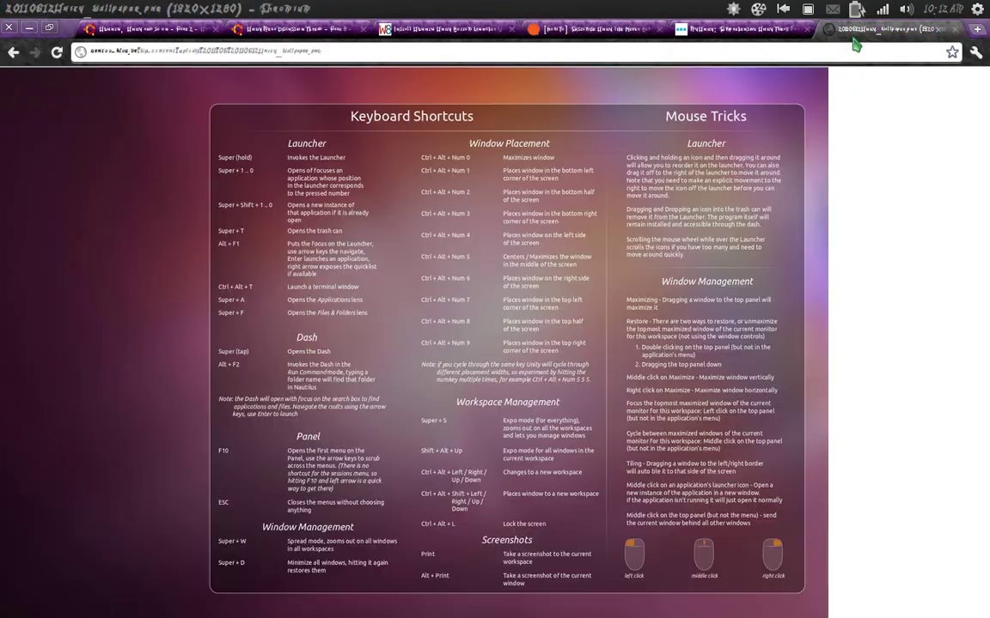
pyautogui.click(816, 177)
pyautogui.scroll(-10, 194, 322)
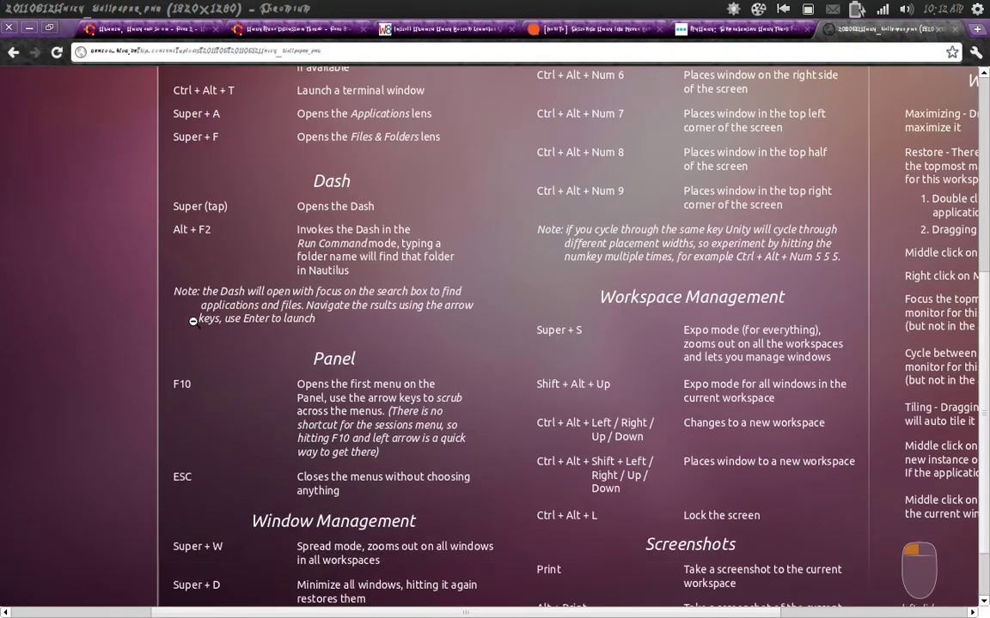
pyautogui.scroll(8, 191, 284)
pyautogui.hscroll(-8, 192, 281)
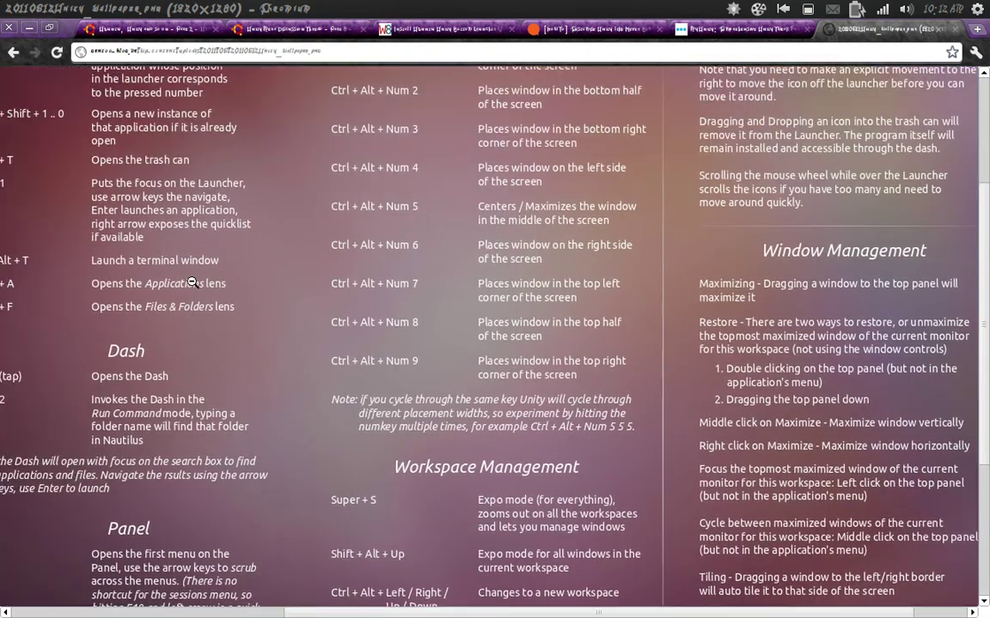
pyautogui.scroll(-7, 191, 281)
pyautogui.hscroll(4, 192, 281)
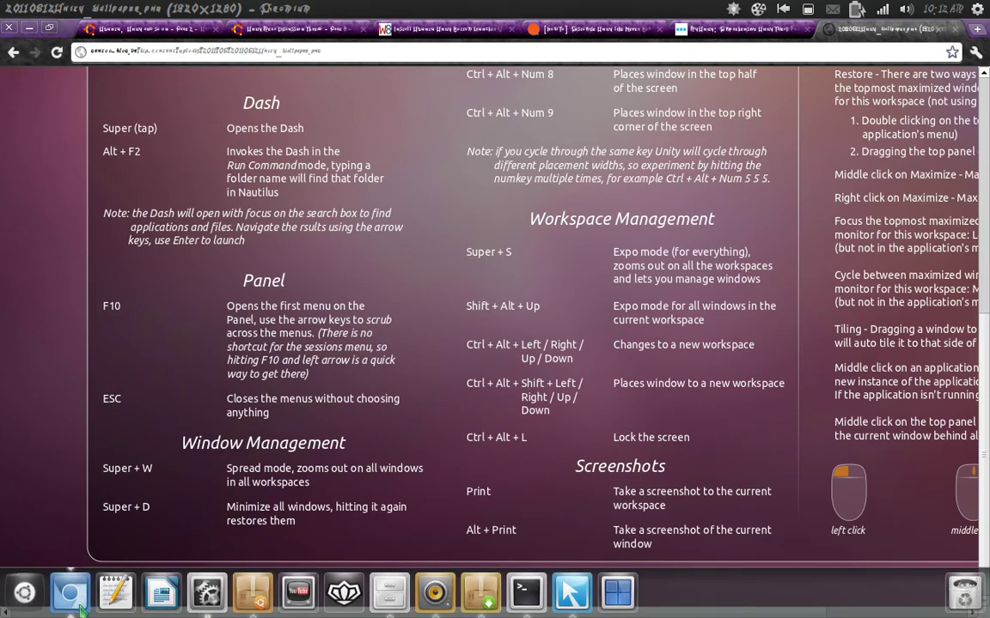
pyautogui.scroll(10, 503, 443)
pyautogui.hscroll(5, 502, 442)
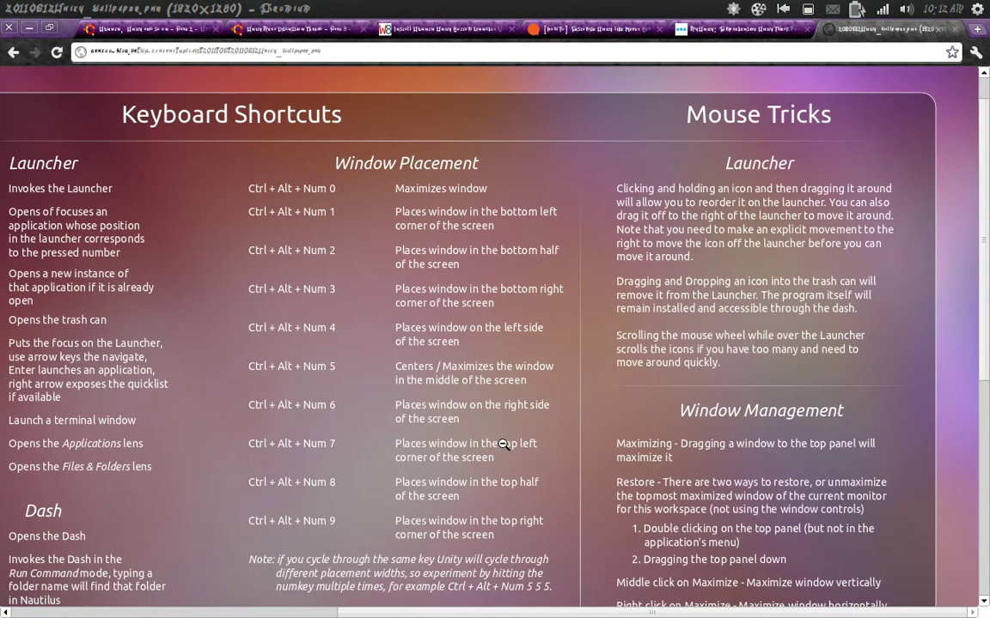
pyautogui.scroll(-9, 503, 443)
pyautogui.hscroll(-9, 502, 442)
pyautogui.hscroll(9, 503, 442)
pyautogui.scroll(2, 503, 442)
# Switch to CompizConfig Settings Manager, launch Text Editor, and tile its window to the right half of the desktop.
pyautogui.hotkey('alt', 'Tab')
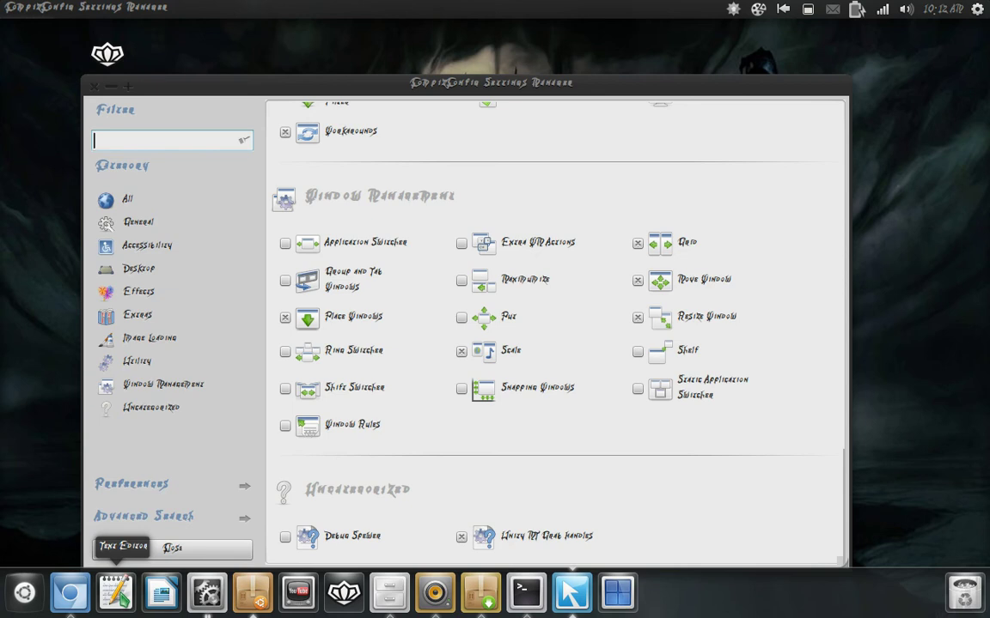
pyautogui.moveTo(115, 593)
pyautogui.mouseDown()
pyautogui.moveTo(129, 601)
pyautogui.moveTo(150, 584)
pyautogui.moveTo(93, 593)
pyautogui.moveTo(239, 610)
pyautogui.moveTo(115, 593)
pyautogui.mouseUp()
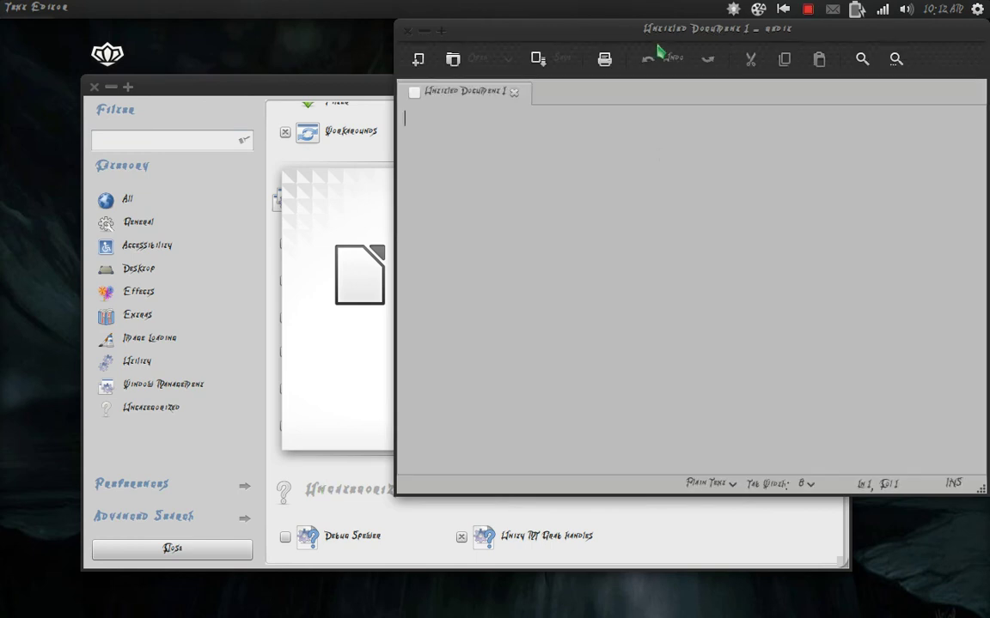
pyautogui.moveTo(658, 53); pyautogui.dragTo(988, 114)
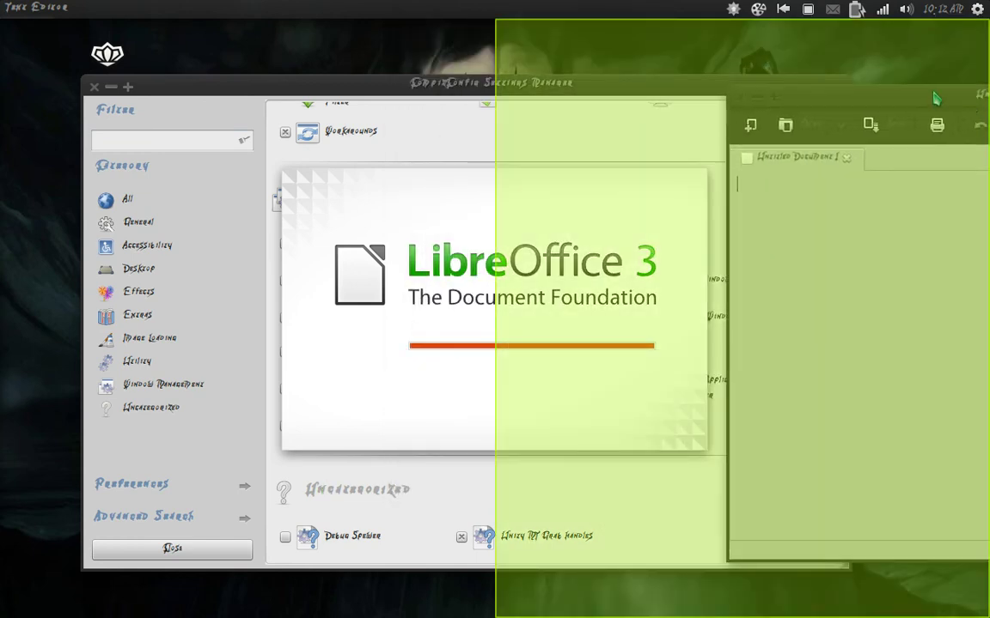
# Tile LibreOffice Writer to the left half of the desktop and Text Editor to the right half, and close both windows.
pyautogui.moveTo(932, 92); pyautogui.dragTo(216, 171)
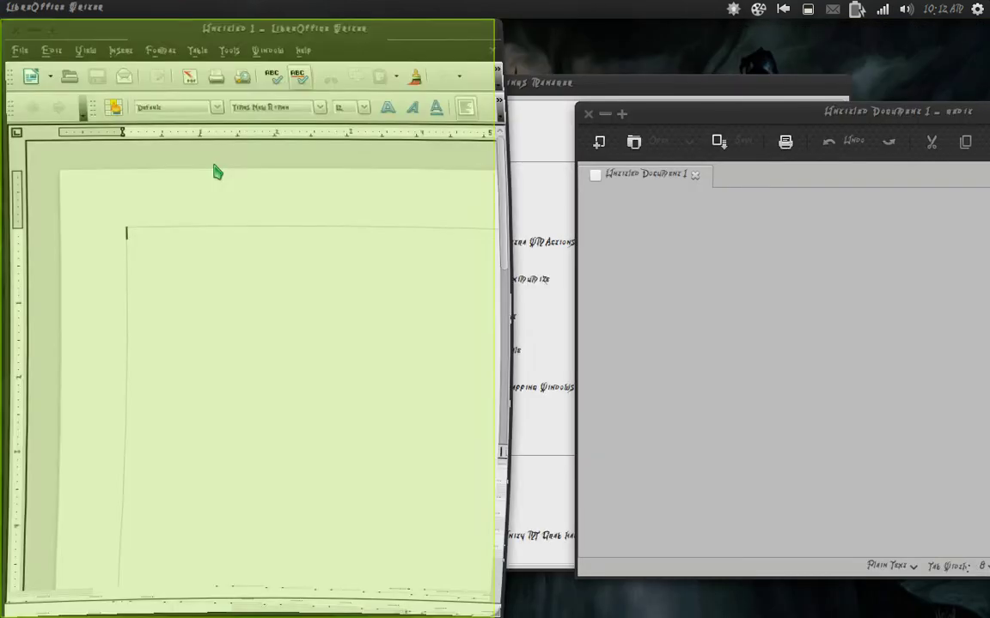
pyautogui.moveTo(778, 111); pyautogui.dragTo(988, 172)
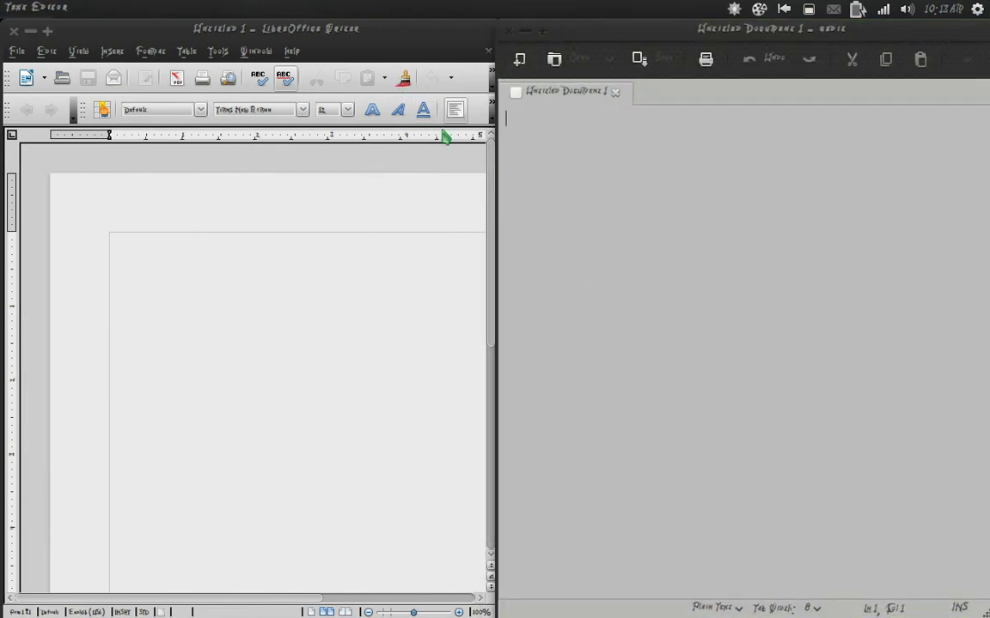
pyautogui.click(13, 32)
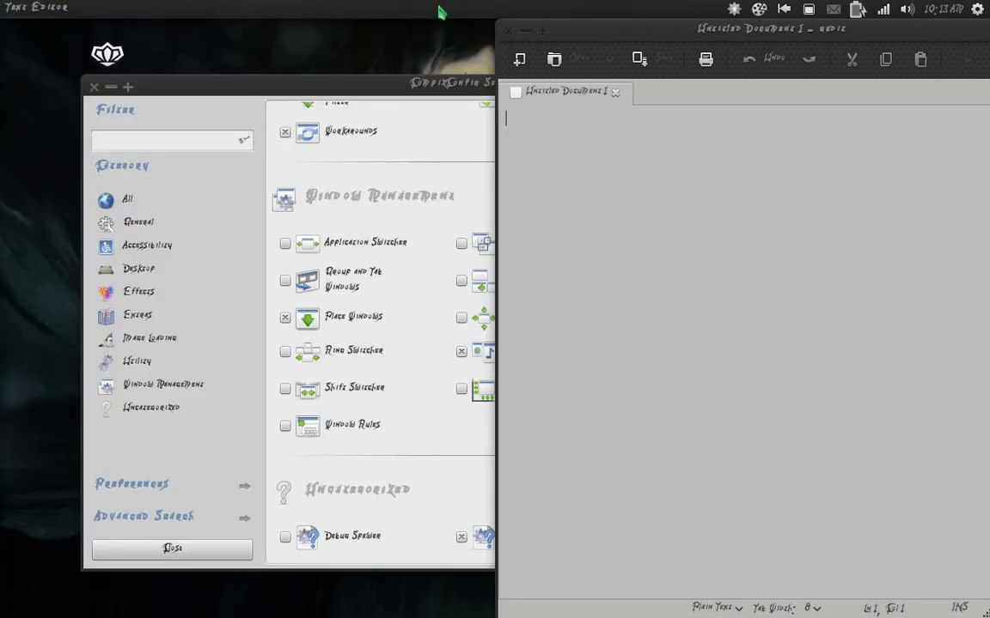
pyautogui.click(504, 32)
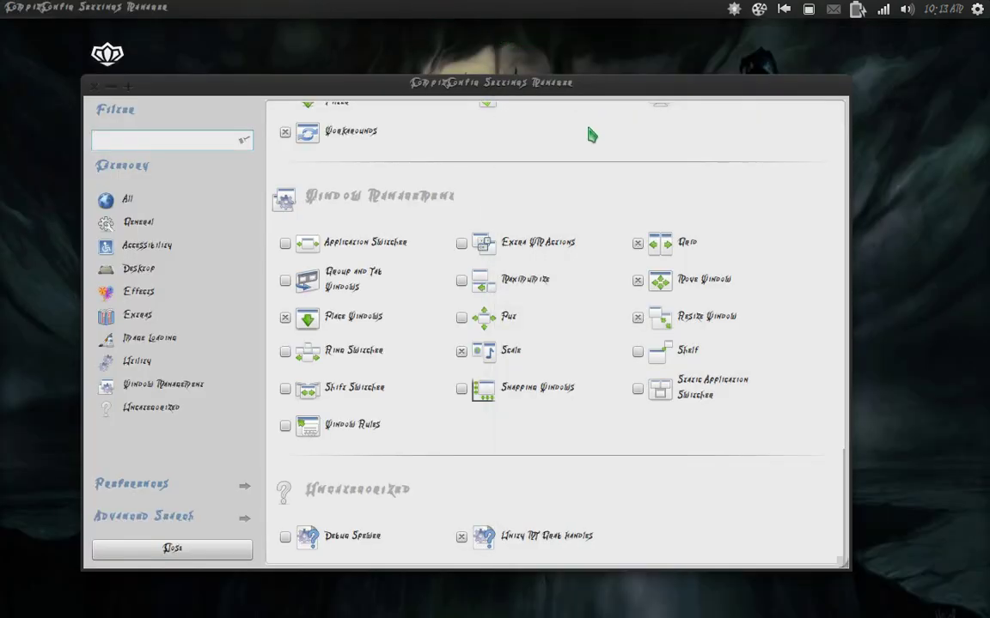
# Go back to the Effects plugins, paint fire on the screen and clear it, and reposition the CompizConfig window on the desktop.
pyautogui.scroll(3, 619, 215)
pyautogui.scroll(-3, 653, 275)
pyautogui.scroll(15, 693, 343)
pyautogui.scroll(2, 678, 340)
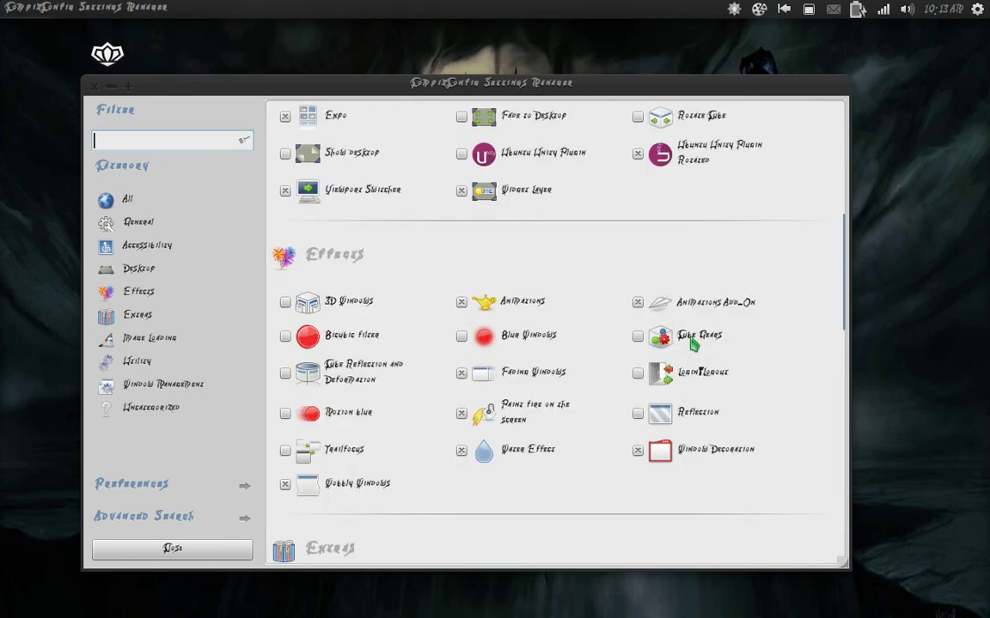
pyautogui.scroll(1, 584, 318)
pyautogui.moveTo(471, 211)
pyautogui.mouseDown()
pyautogui.moveTo(559, 495)
pyautogui.moveTo(466, 470)
pyautogui.moveTo(537, 267)
pyautogui.moveTo(512, 247)
pyautogui.moveTo(400, 328)
pyautogui.moveTo(534, 316)
pyautogui.moveTo(506, 274)
pyautogui.moveTo(485, 264)
pyautogui.mouseUp()
pyautogui.press('super+shift+c')
pyautogui.moveTo(519, 96); pyautogui.dragTo(608, 76)
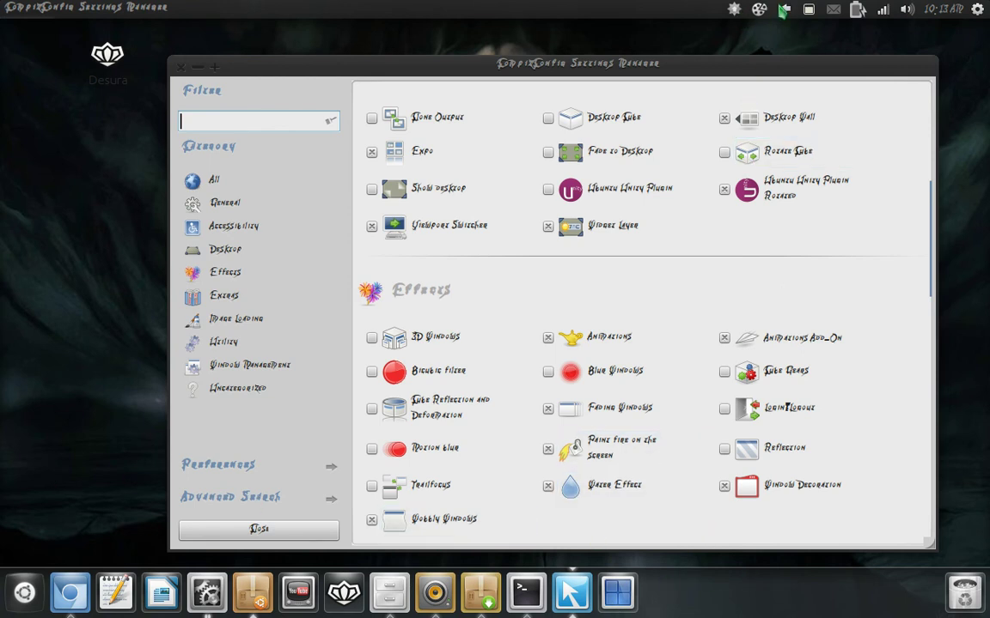
# Look through the ClassicMenu indicator's application categories and the system load indicator's menu.
pyautogui.click(783, 9)
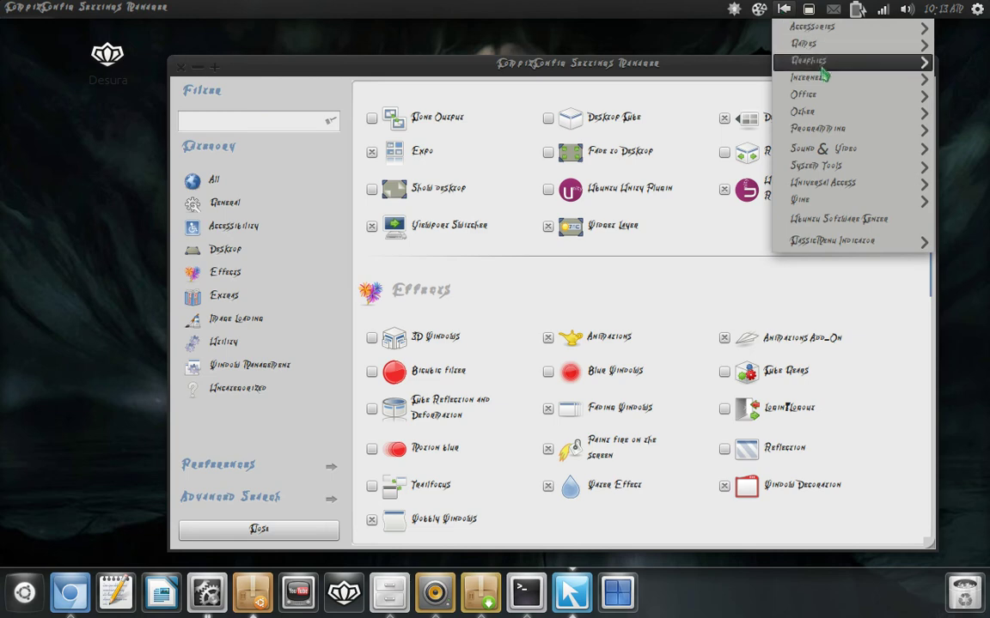
pyautogui.moveTo(820, 62)
pyautogui.moveTo(823, 149)
pyautogui.moveTo(823, 190)
pyautogui.moveTo(857, 8)
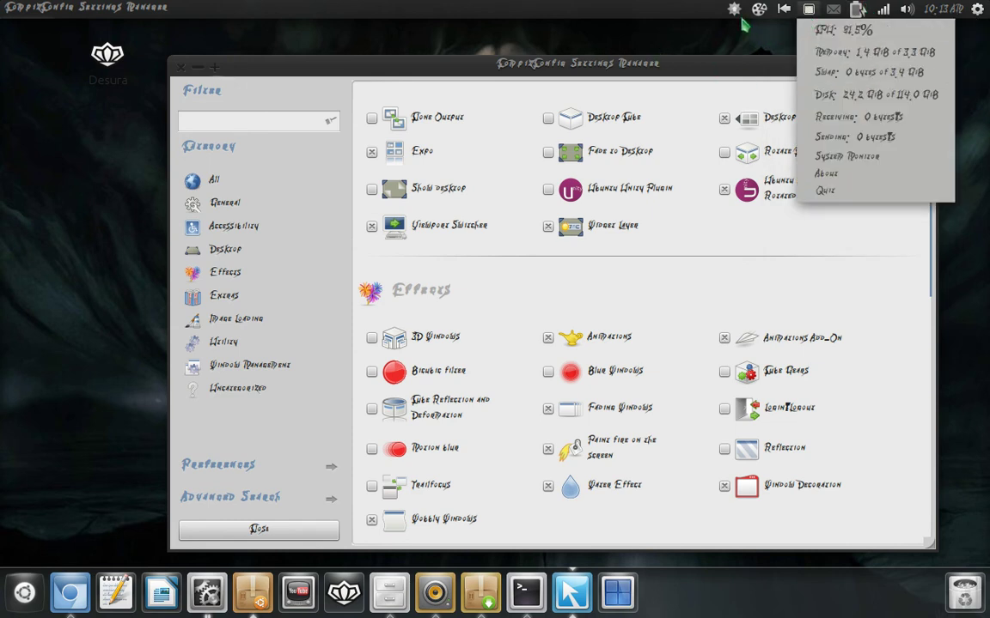
# Show the circular bookmarks launcher with its folder shortcuts and dismiss it without opening anything.
pyautogui.moveTo(732, 12)
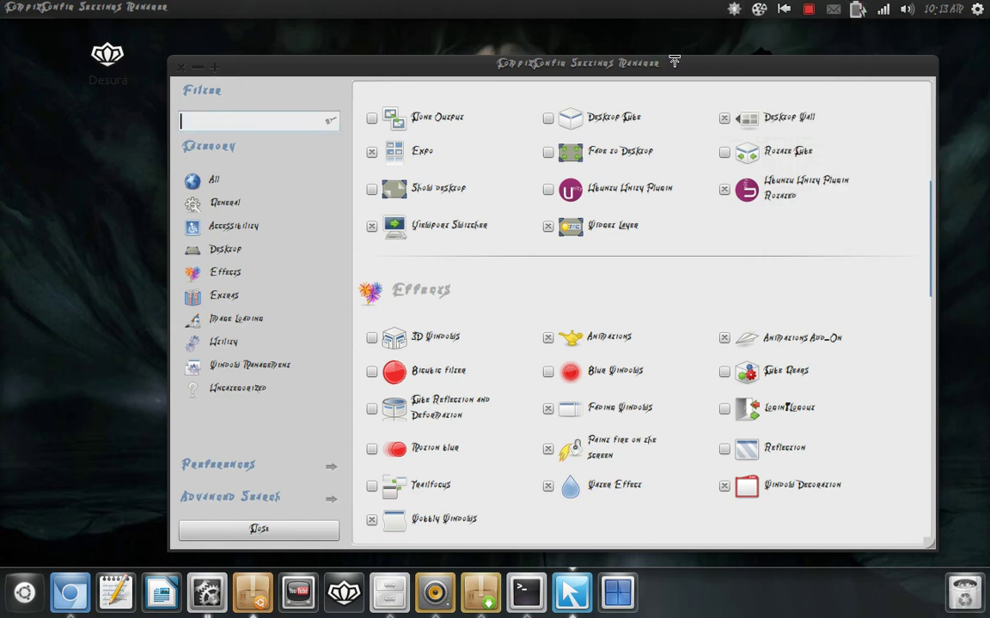
pyautogui.hotkey('ctrl', 'alt', 'b')
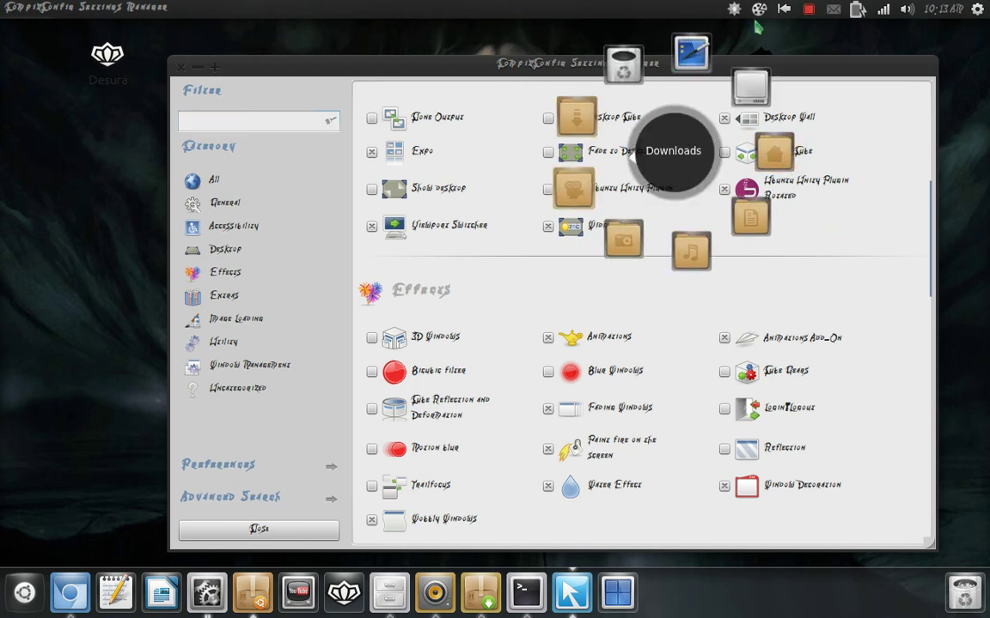
pyautogui.click(978, 296)
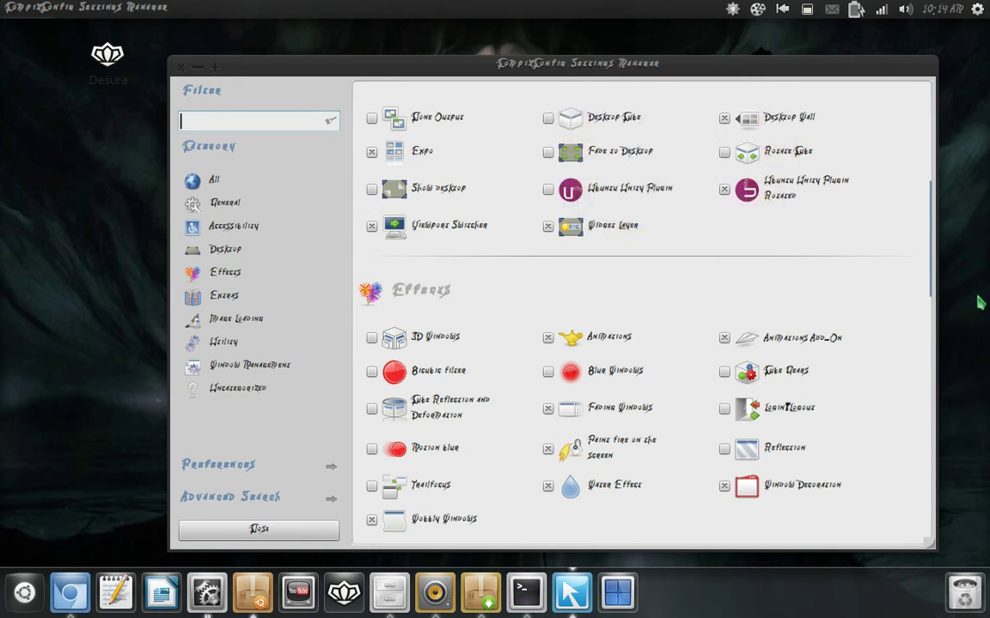
# Close CompizConfig Settings Manager and bring the Terminal window running the screen recording to the front.
pyautogui.click(181, 68)
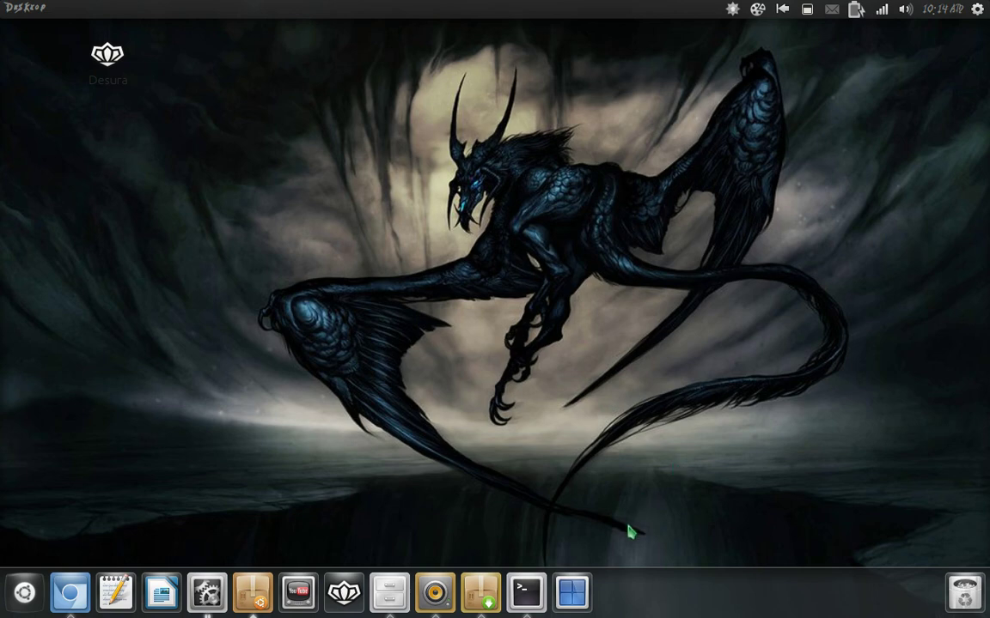
pyautogui.click(525, 591)
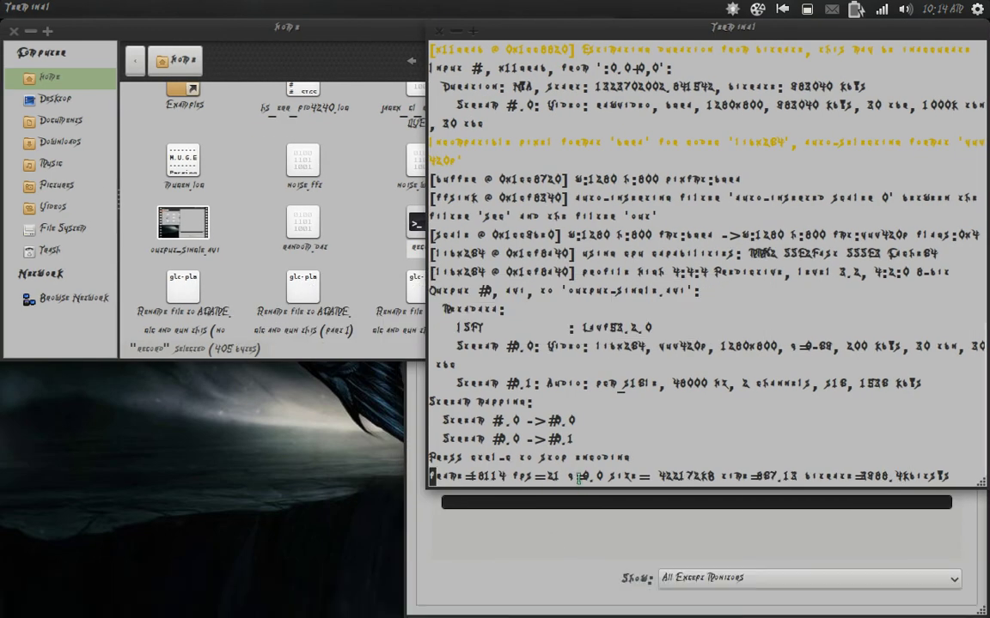